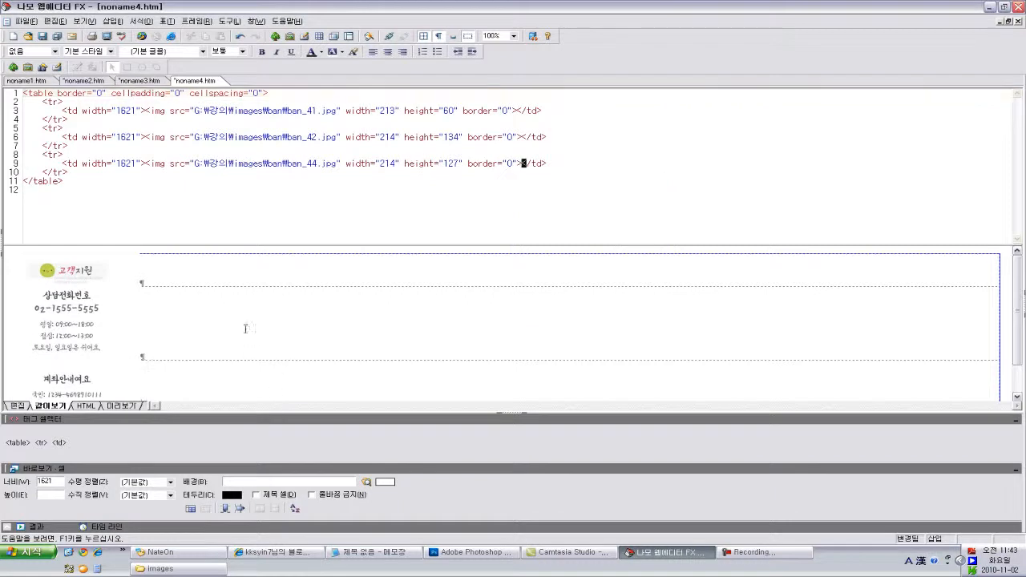
Set the width of all cells in the customer-support banner table to 213 pixels
{"action": "key", "text": "ctrl+a"}
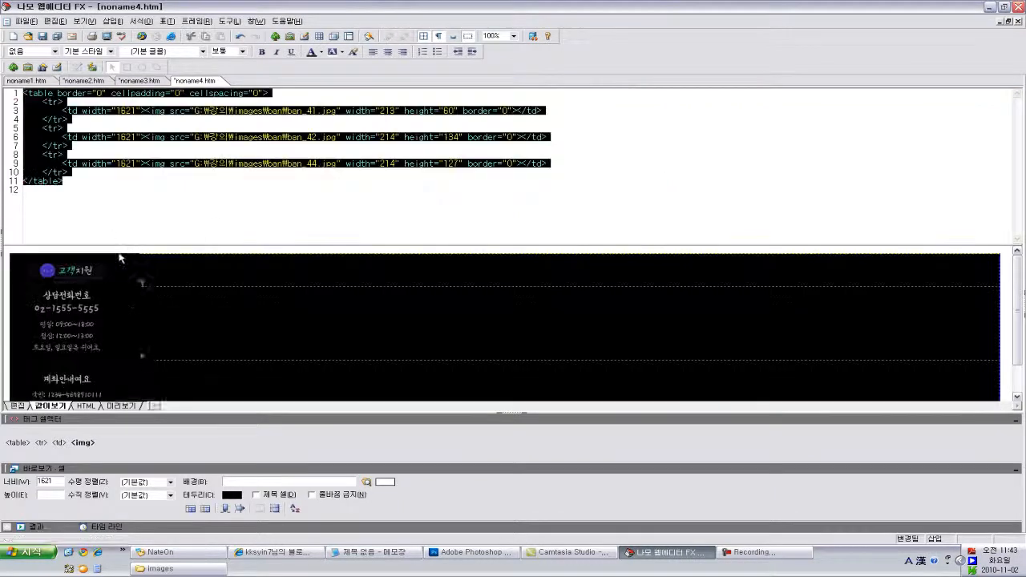
{"action": "right_click", "coordinate": [121, 258]}
{"action": "left_click", "coordinate": [177, 339]}
{"action": "left_click", "coordinate": [414, 174]}
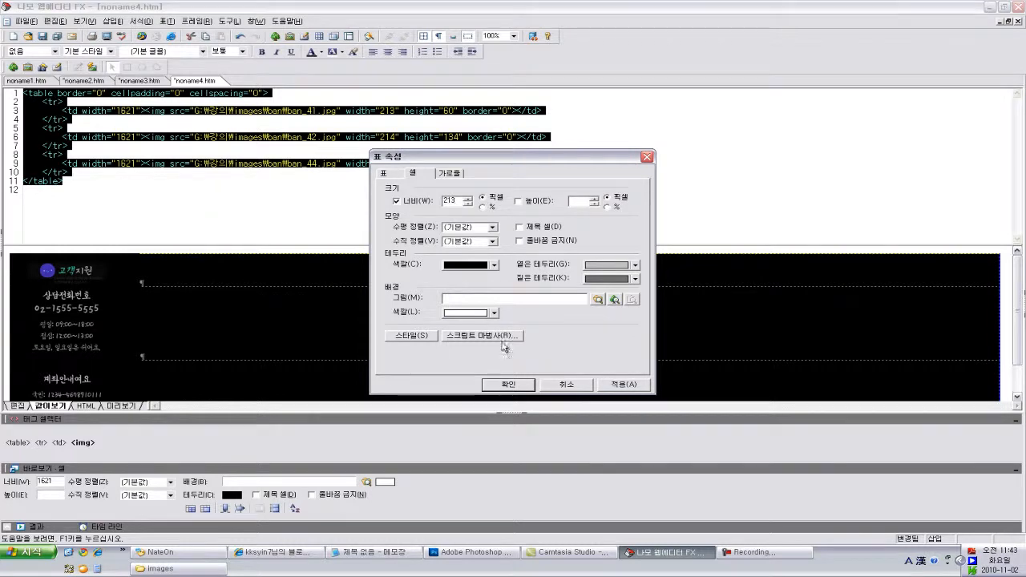
{"action": "left_click", "coordinate": [508, 384]}
{"action": "left_click", "coordinate": [229, 291]}
Compare the widths of the first two banner images with the sidebar slice edges, zoomed in closely in Photoshop
{"action": "left_click", "coordinate": [75, 273]}
{"action": "left_click", "coordinate": [74, 273]}
{"action": "left_click", "coordinate": [74, 273]}
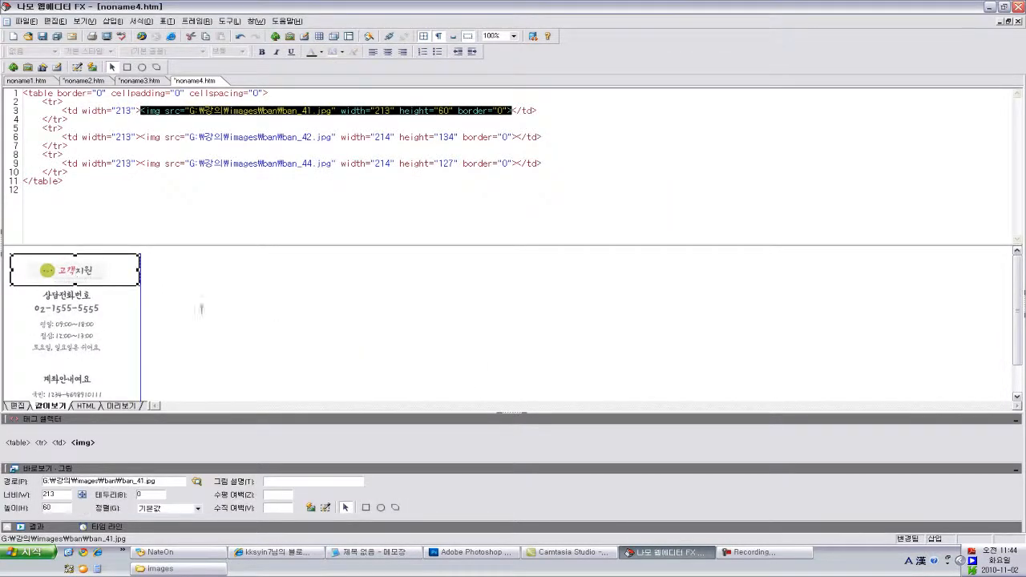
{"action": "left_click", "coordinate": [473, 552]}
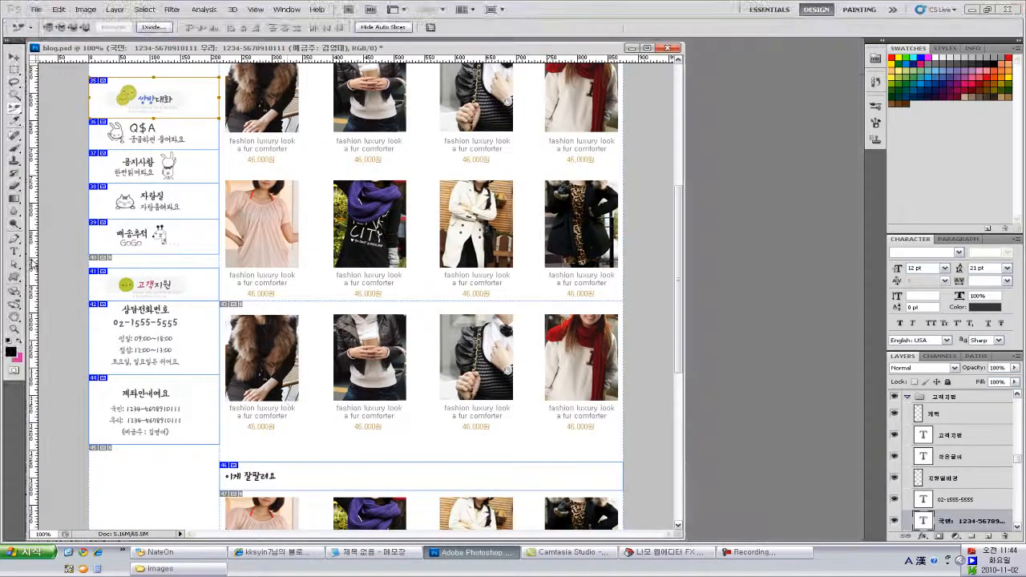
{"action": "left_click", "coordinate": [14, 329]}
{"action": "left_click_drag", "start_coordinate": [241, 142], "coordinate": [86, 72]}
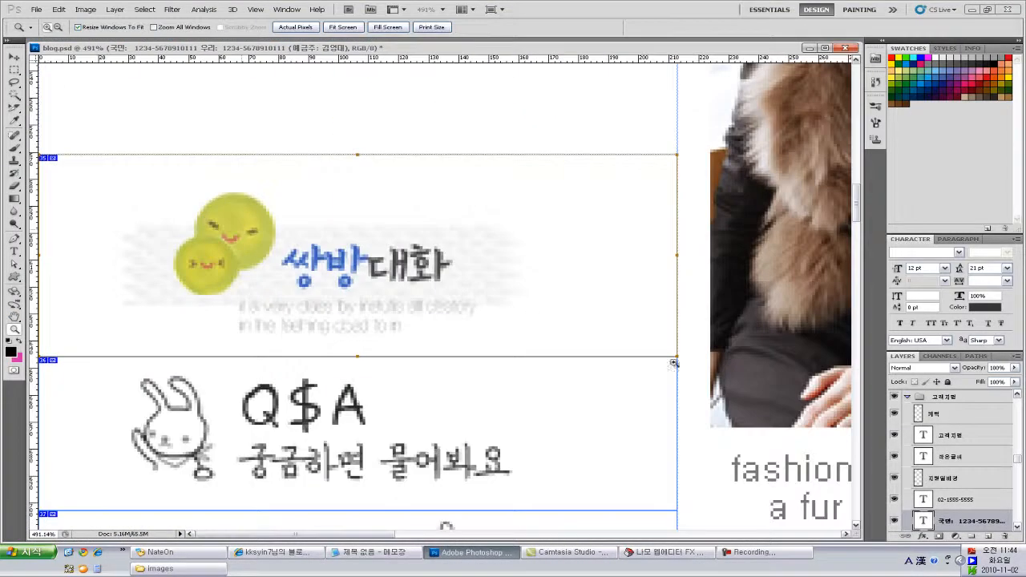
{"action": "left_click_drag", "start_coordinate": [251, 293], "coordinate": [384, 321]}
{"action": "left_click_drag", "start_coordinate": [510, 389], "coordinate": [282, 312]}
{"action": "left_click_drag", "start_coordinate": [576, 354], "coordinate": [338, 98]}
{"action": "left_click_drag", "start_coordinate": [424, 296], "coordinate": [415, 157]}
{"action": "left_click", "coordinate": [676, 554]}
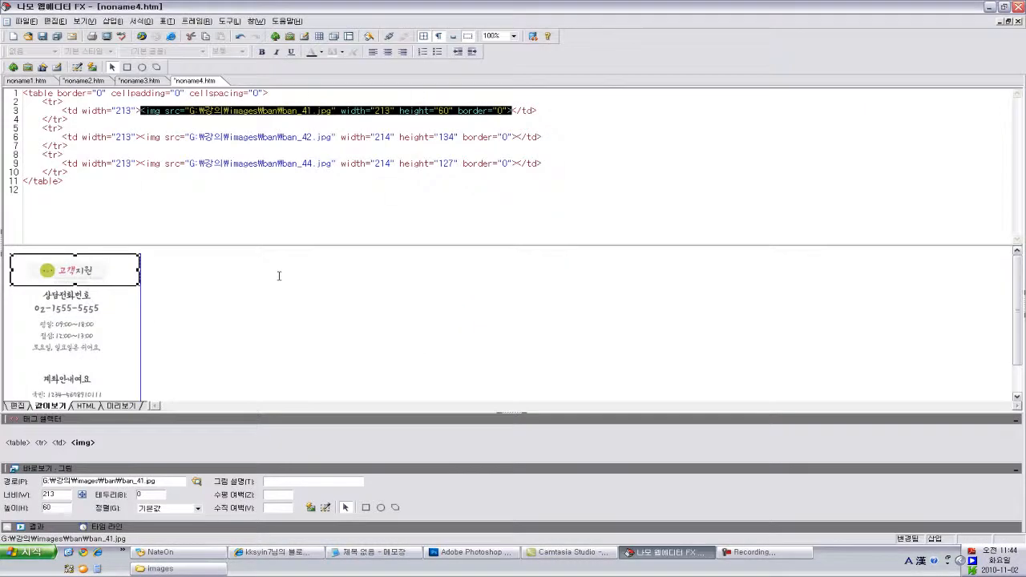
{"action": "left_click", "coordinate": [393, 137]}
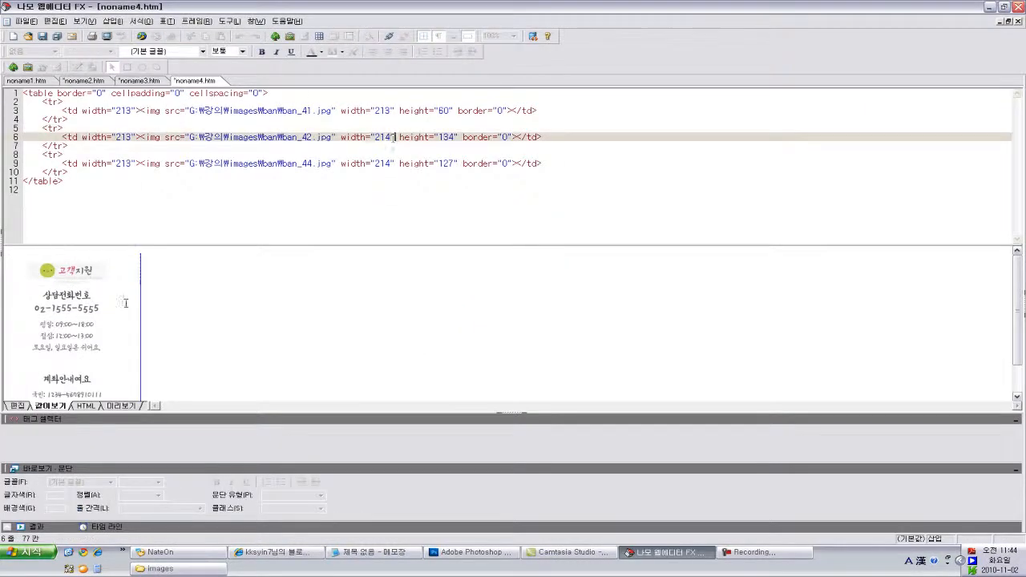
{"action": "left_click", "coordinate": [100, 298]}
{"action": "left_click", "coordinate": [469, 553]}
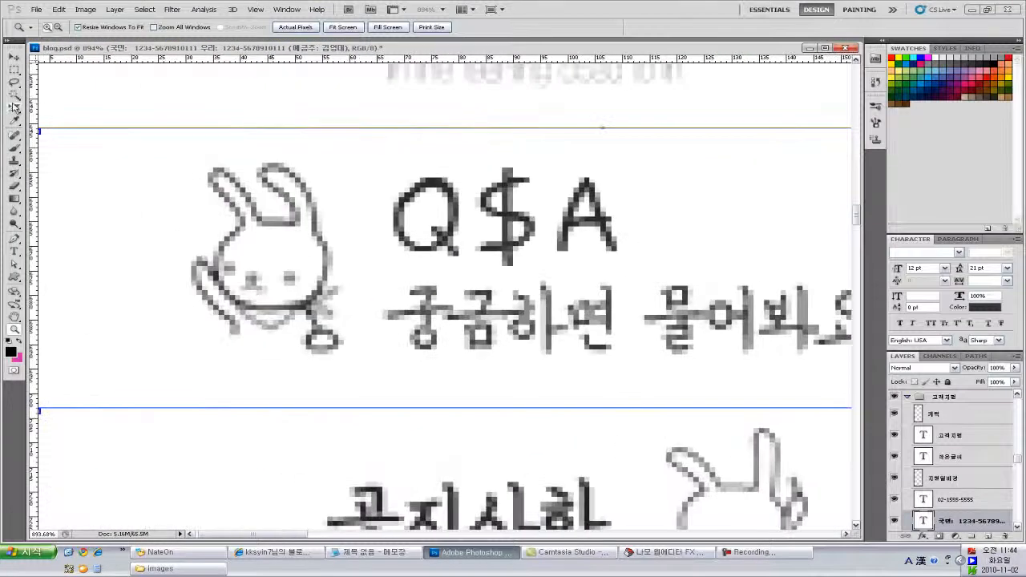
{"action": "key", "text": "c"}
{"action": "scroll", "coordinate": [298, 245], "scroll_direction": "right", "scroll_amount": 8}
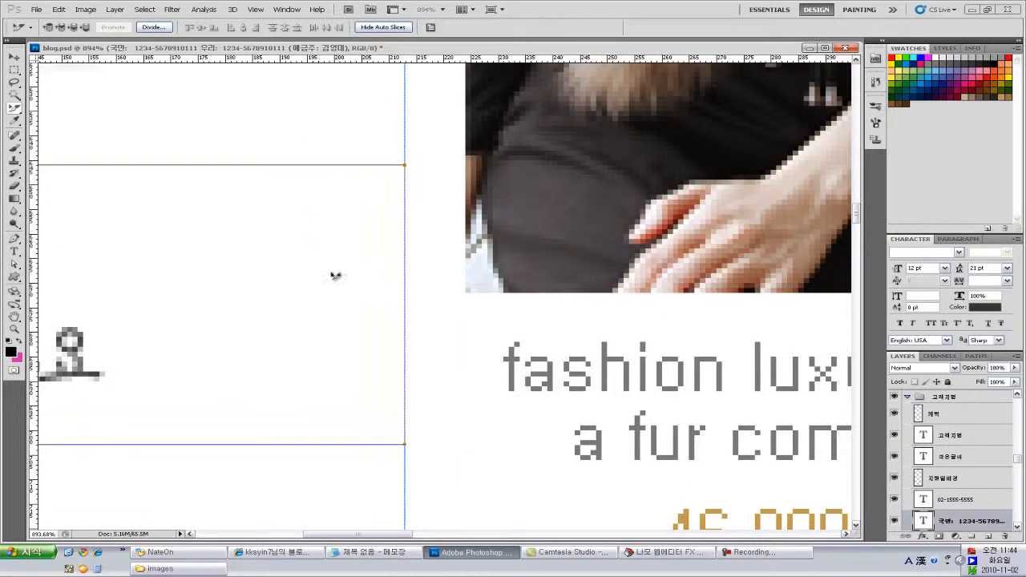
Back in Namo WebEditor, set the image widths of ban_42.jpg and ban_44.jpg to 213
{"action": "left_click", "coordinate": [662, 553]}
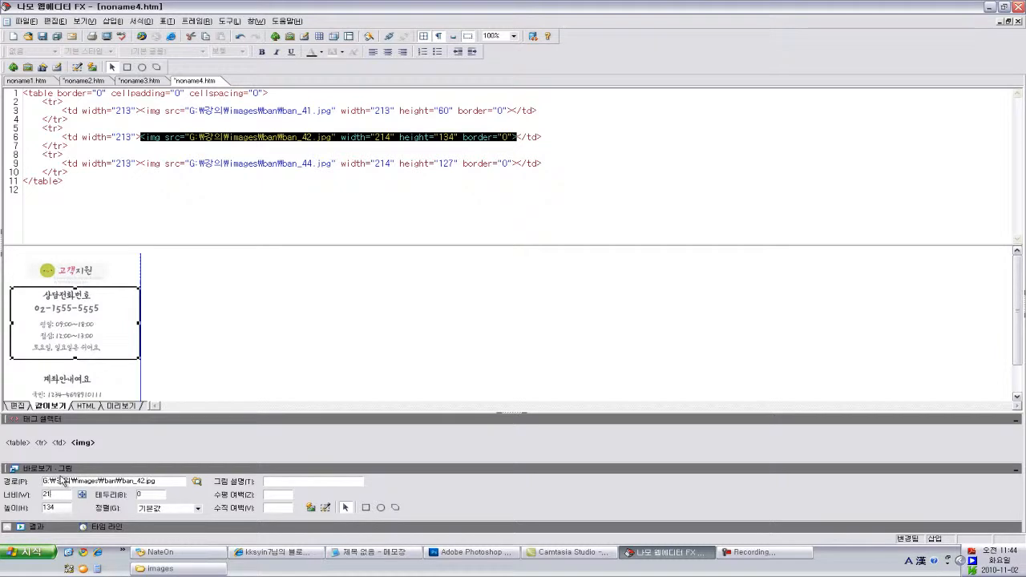
{"action": "key", "text": "Return"}
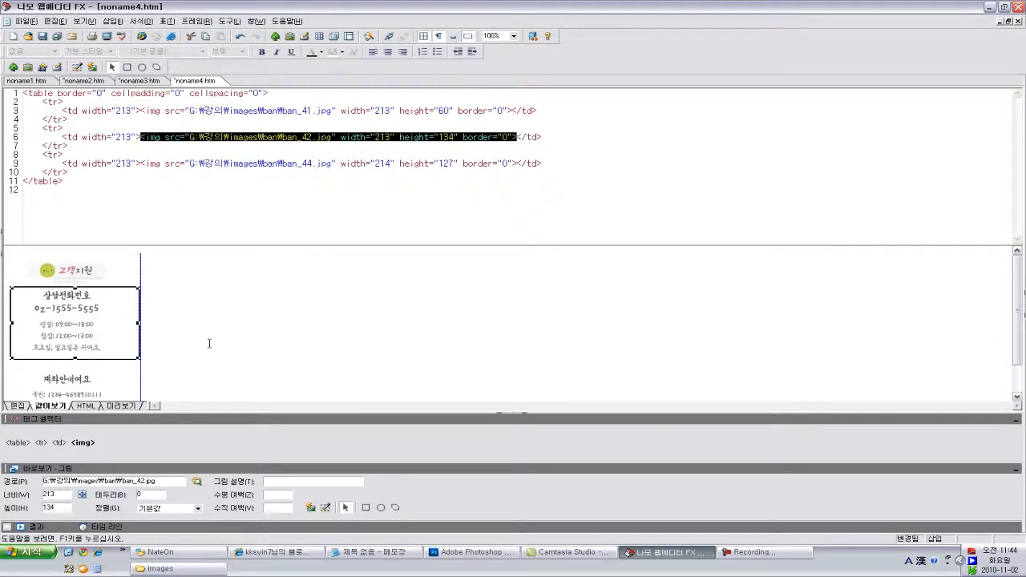
{"action": "left_click", "coordinate": [92, 382]}
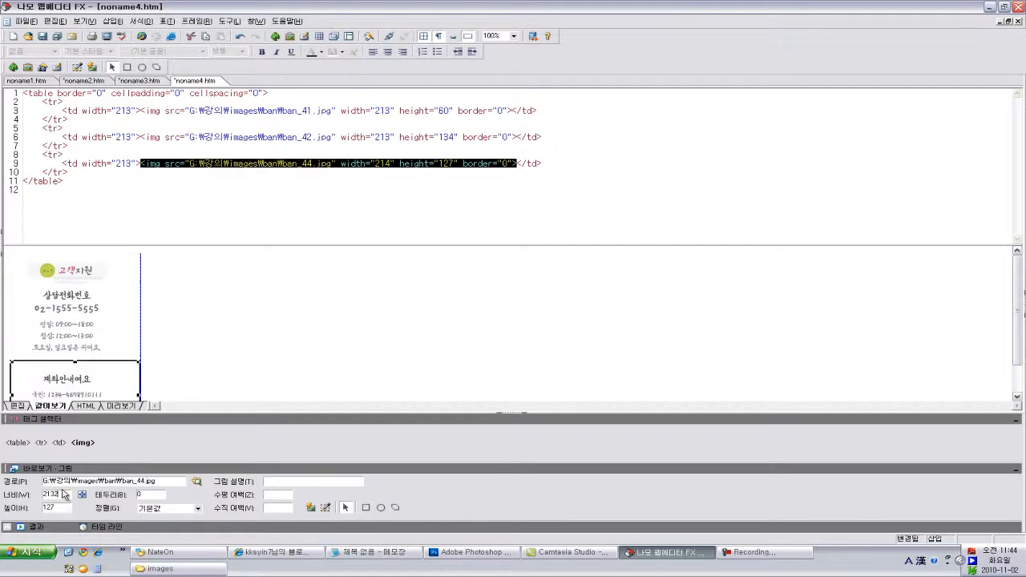
{"action": "left_click", "coordinate": [291, 355]}
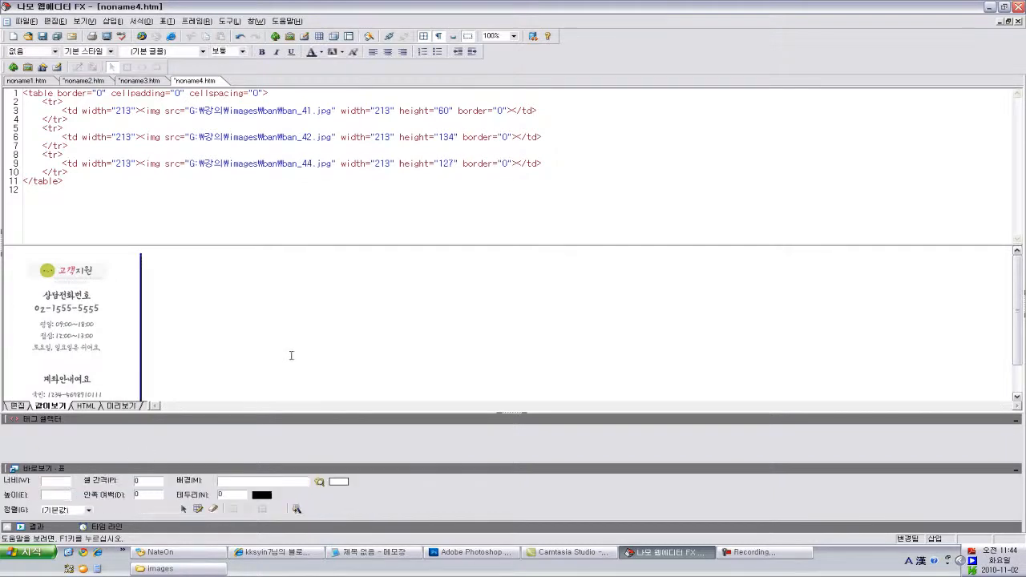
{"action": "scroll", "coordinate": [254, 347], "scroll_direction": "down", "scroll_amount": 1}
{"action": "scroll", "coordinate": [254, 347], "scroll_direction": "up", "scroll_amount": 1}
{"action": "left_click", "coordinate": [412, 201]}
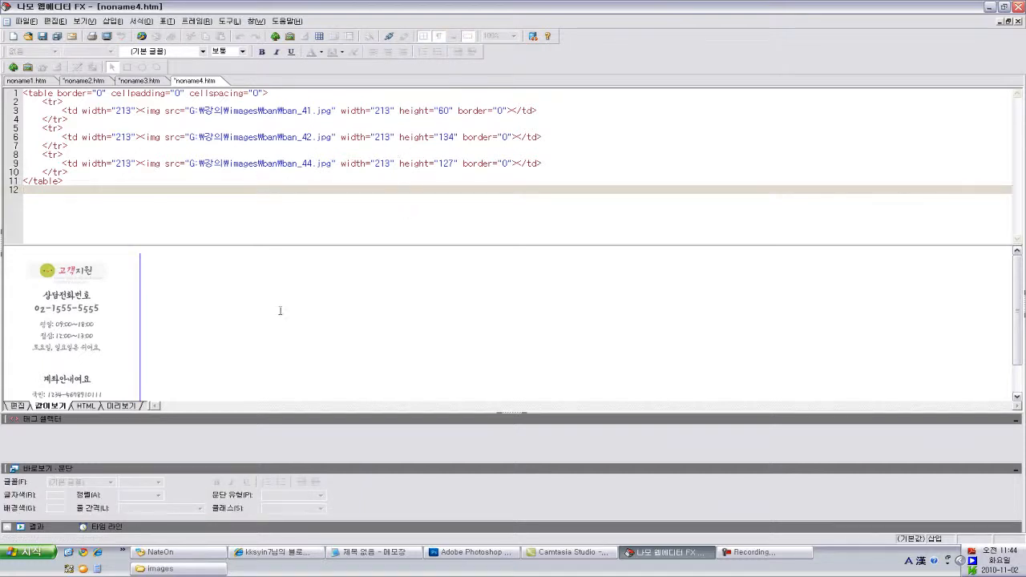
{"action": "left_click", "coordinate": [82, 301]}
{"action": "left_click", "coordinate": [241, 311]}
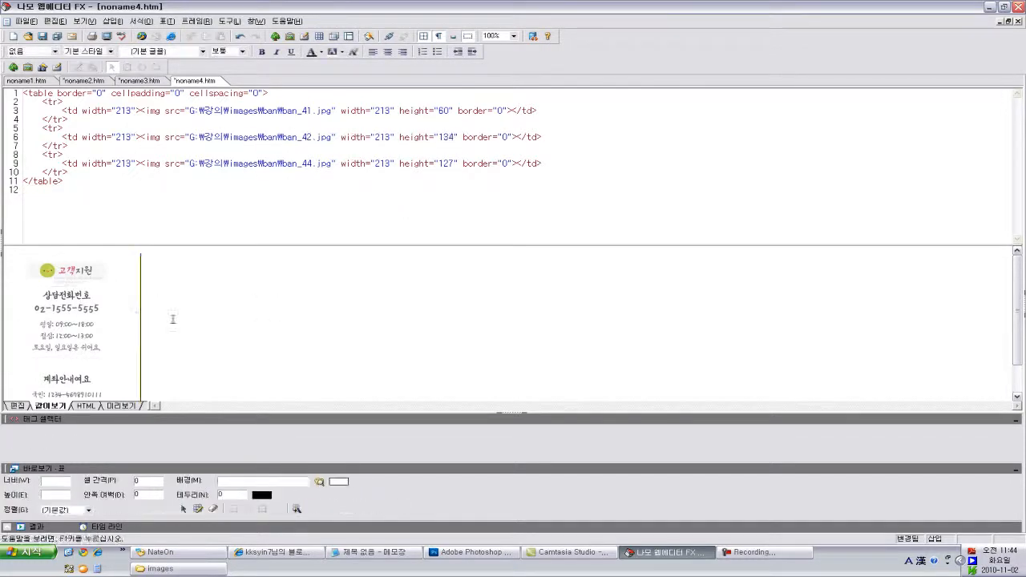
{"action": "left_click", "coordinate": [252, 189]}
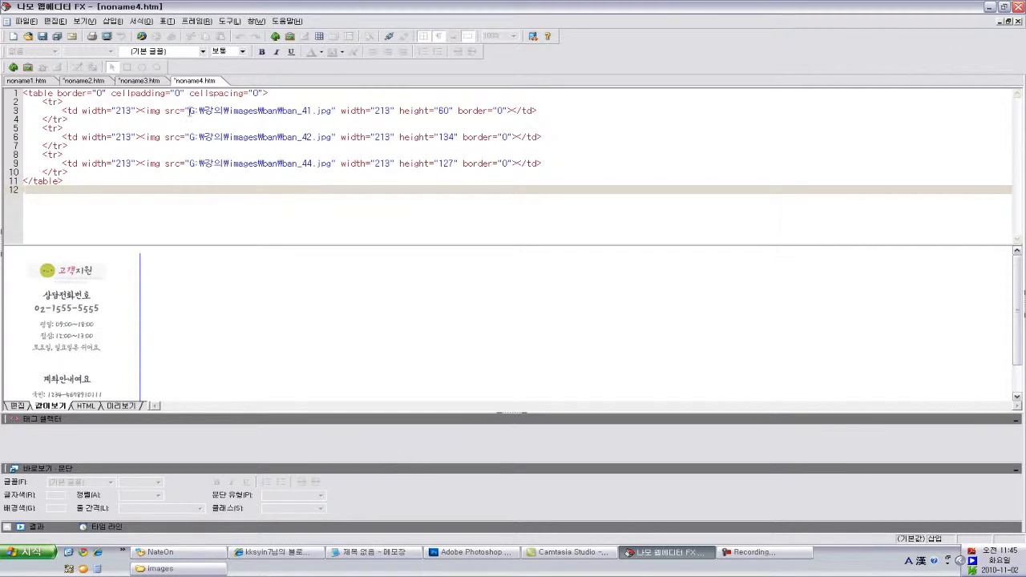
Switch to ALFTP and connect to the saved FTP host shme.cafe24.com
{"action": "left_click", "coordinate": [190, 110]}
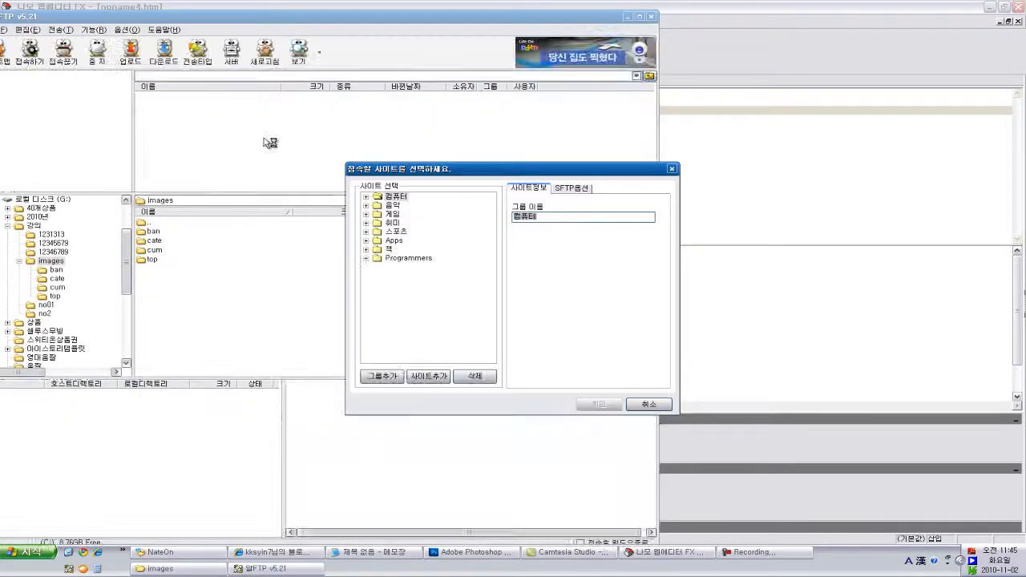
{"action": "left_click", "coordinate": [655, 408]}
{"action": "left_click_drag", "start_coordinate": [303, 16], "coordinate": [537, 12]}
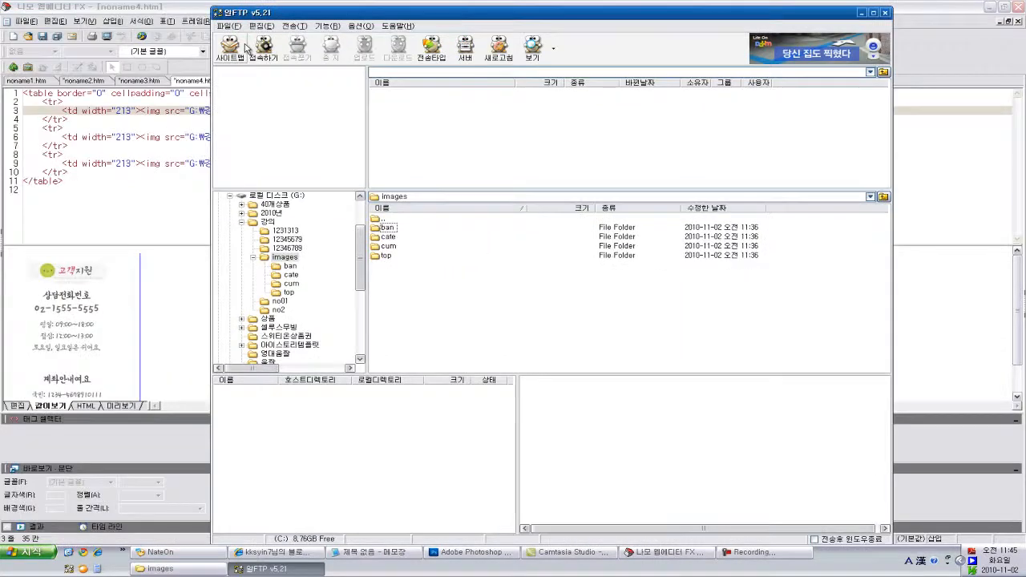
{"action": "left_click", "coordinate": [264, 49]}
{"action": "left_click", "coordinate": [592, 266]}
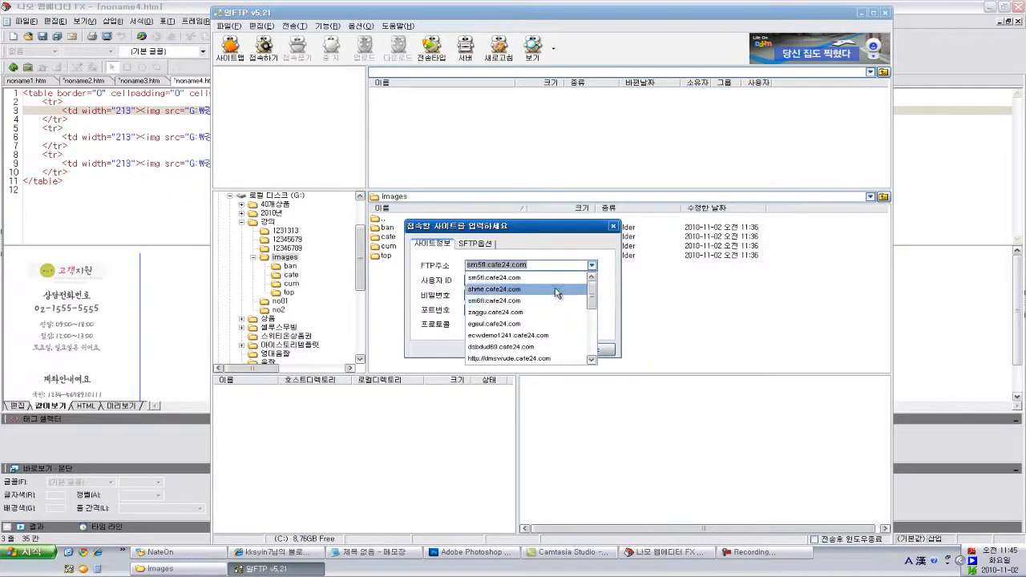
{"action": "left_click", "coordinate": [529, 289]}
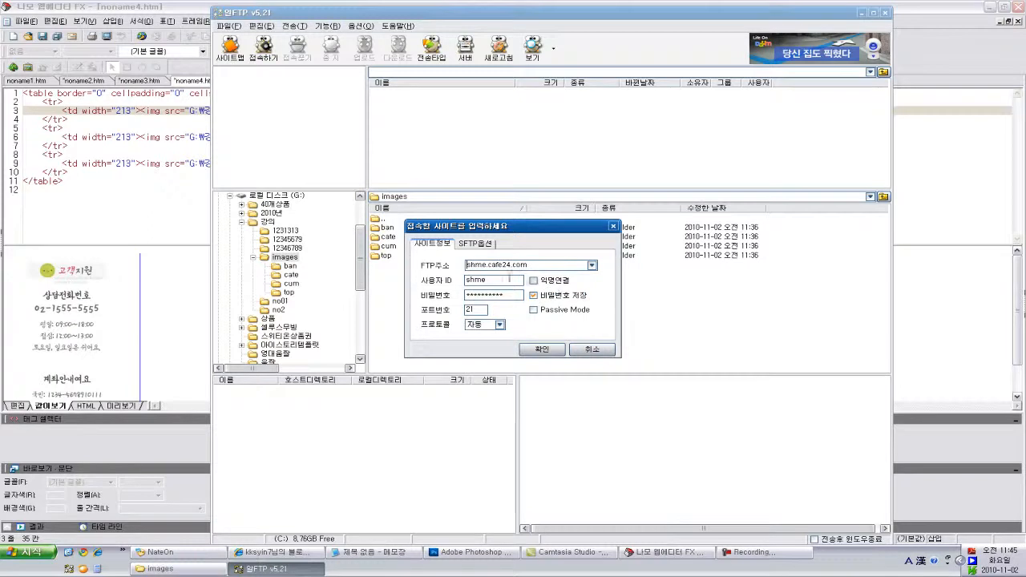
{"action": "left_click", "coordinate": [542, 350]}
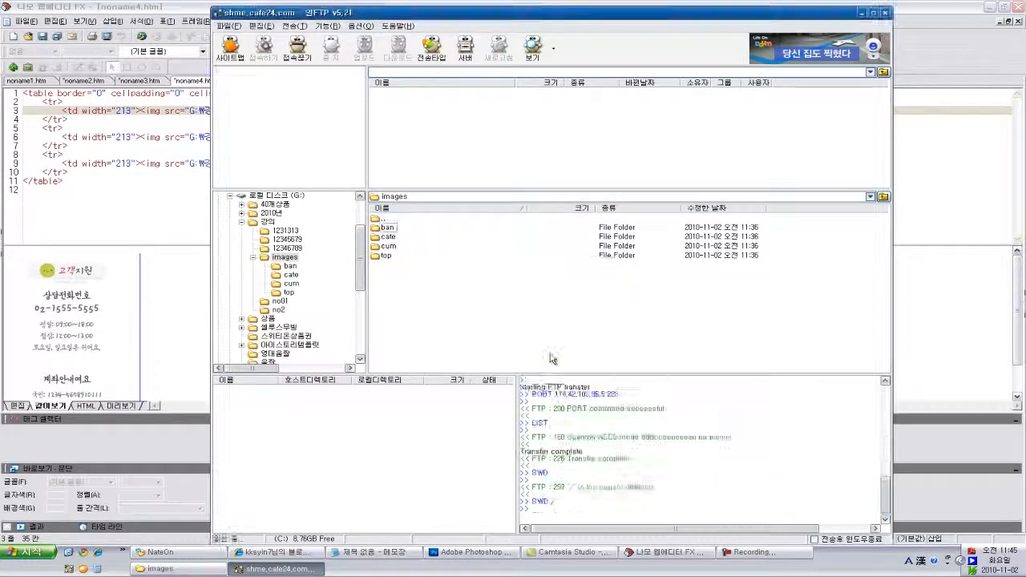
Open the remote folder /web/upload/shme on the server
{"action": "double_click", "coordinate": [388, 102]}
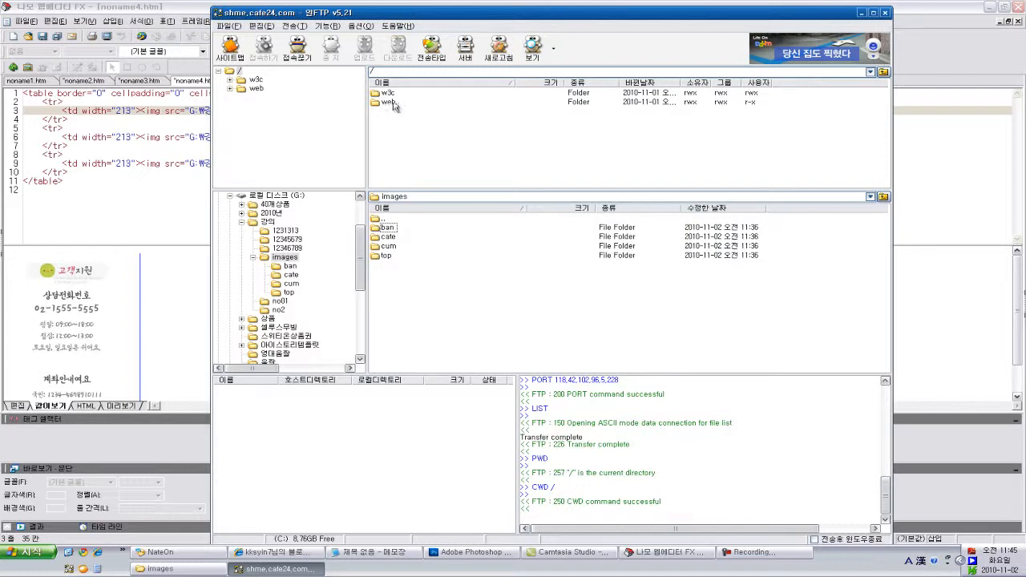
{"action": "double_click", "coordinate": [392, 147]}
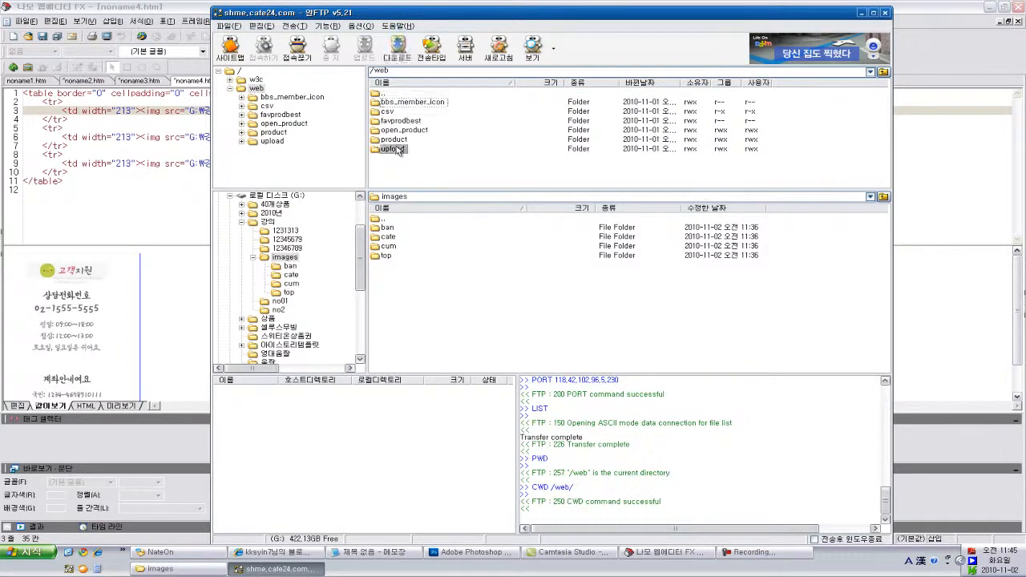
{"action": "double_click", "coordinate": [390, 110]}
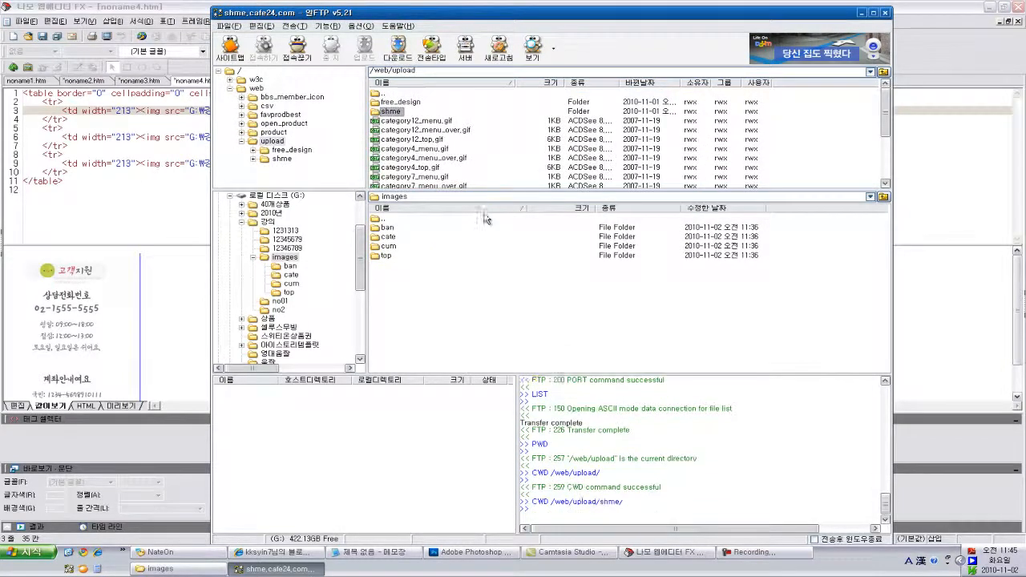
{"action": "left_click", "coordinate": [385, 102]}
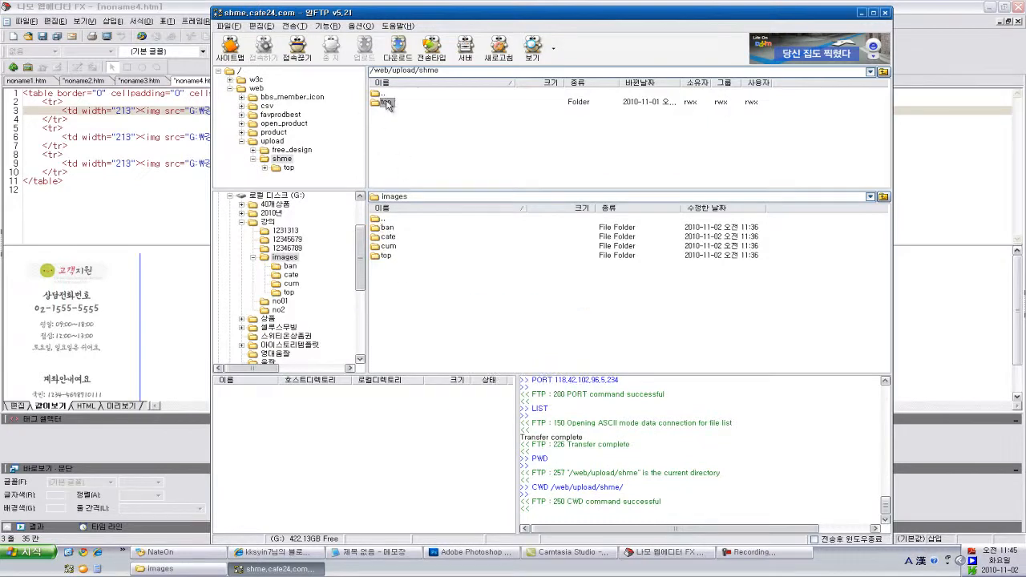
Upload the local image folders ban, cate and cum to the remote shme folder
{"action": "left_click", "coordinate": [388, 229]}
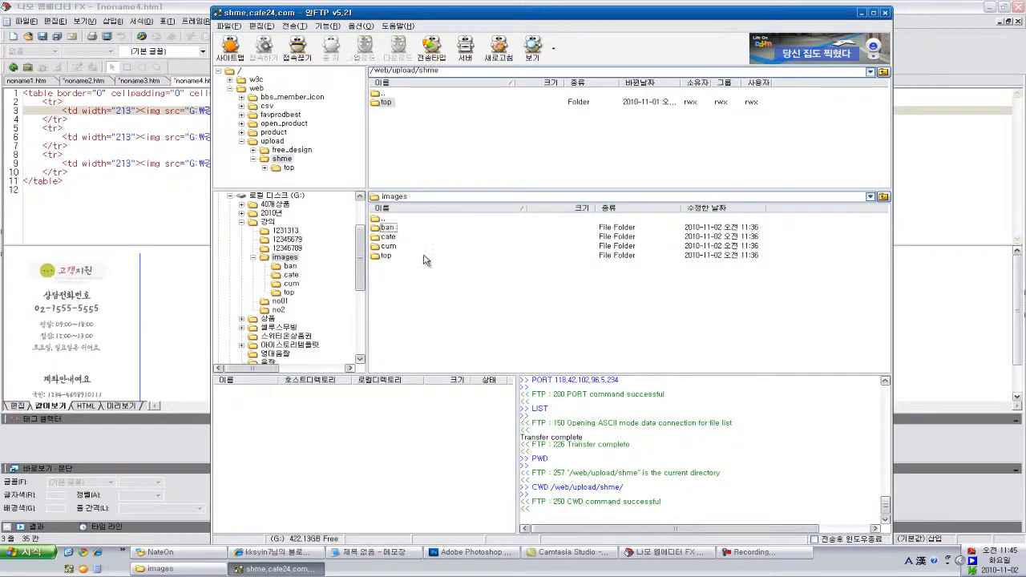
{"action": "left_click", "coordinate": [386, 238], "text": "ctrl"}
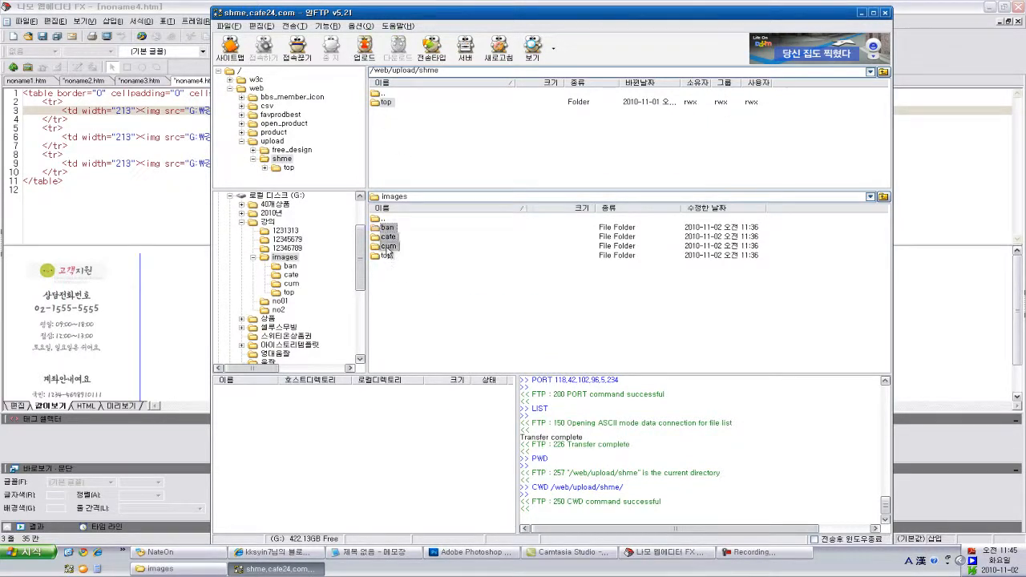
{"action": "right_click", "coordinate": [386, 242]}
{"action": "right_click", "coordinate": [383, 237]}
{"action": "left_click", "coordinate": [387, 228]}
{"action": "left_click", "coordinate": [387, 246], "text": "shift"}
{"action": "right_click", "coordinate": [386, 245]}
{"action": "left_click", "coordinate": [446, 276]}
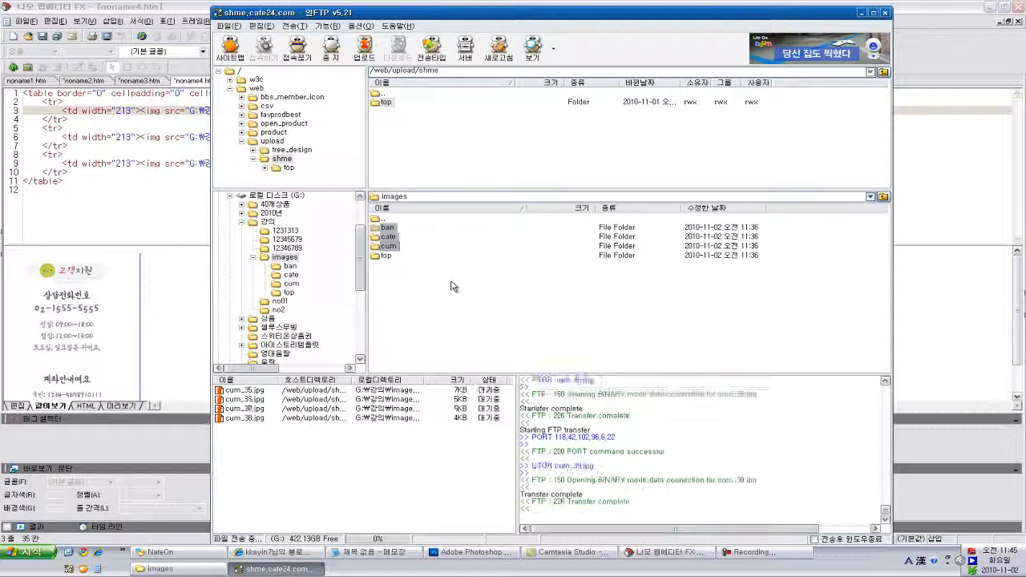
Open the uploaded ban folder on the server and copy its path, /web/upload/shme/ban
{"action": "left_click", "coordinate": [463, 173]}
{"action": "left_click", "coordinate": [436, 289]}
{"action": "left_click", "coordinate": [477, 72]}
{"action": "double_click", "coordinate": [388, 102]}
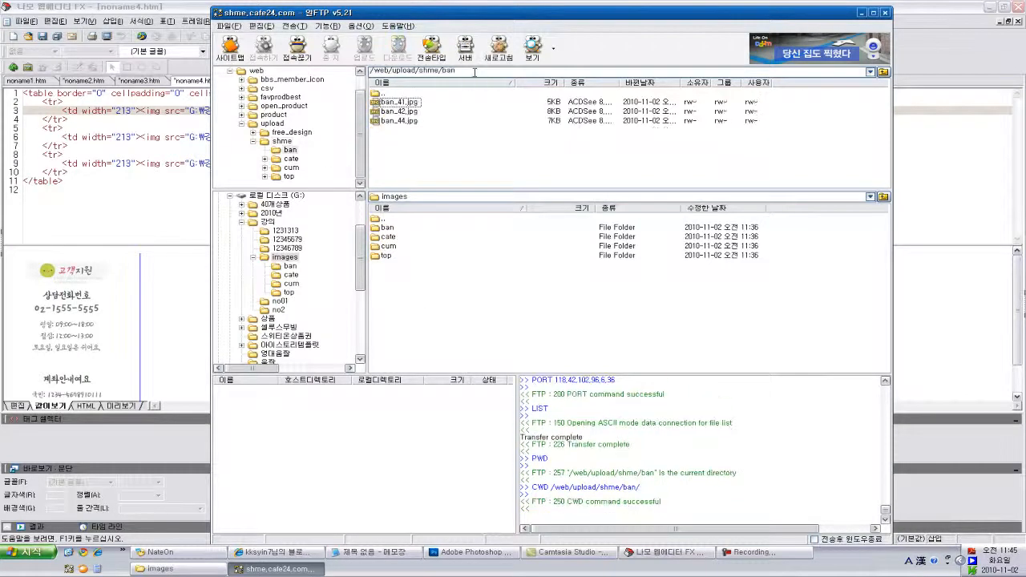
{"action": "double_click", "coordinate": [382, 95]}
{"action": "double_click", "coordinate": [388, 103]}
{"action": "left_click", "coordinate": [499, 71]}
{"action": "key", "text": "ctrl+c"}
Back in Namo WebEditor, try to replace every "G:\강의\images\ban\" in the table code with "/web/upload/shme/ban/"
{"action": "left_click", "coordinate": [133, 6]}
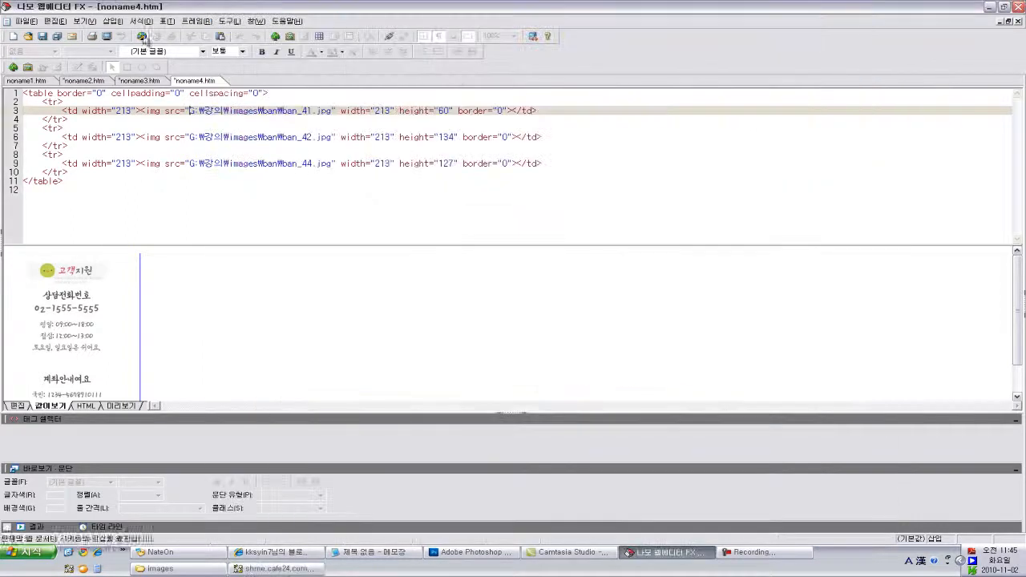
{"action": "left_click", "coordinate": [223, 125]}
{"action": "left_click_drag", "start_coordinate": [189, 110], "coordinate": [284, 110]}
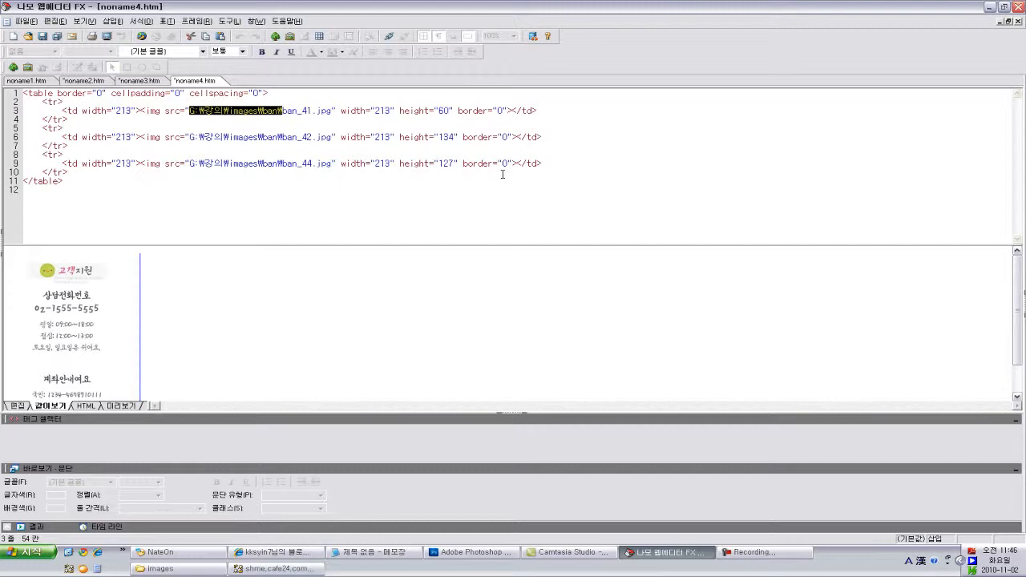
{"action": "key", "text": "ctrl+h"}
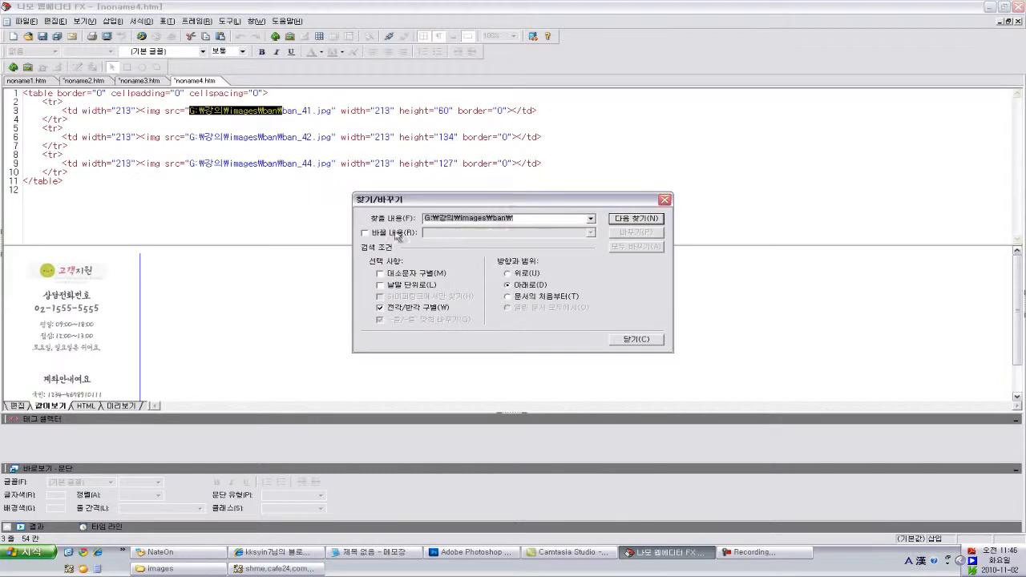
{"action": "left_click", "coordinate": [484, 232]}
{"action": "key", "text": "ctrl+v"}
{"action": "type", "text": "/"}
{"action": "left_click", "coordinate": [636, 246]}
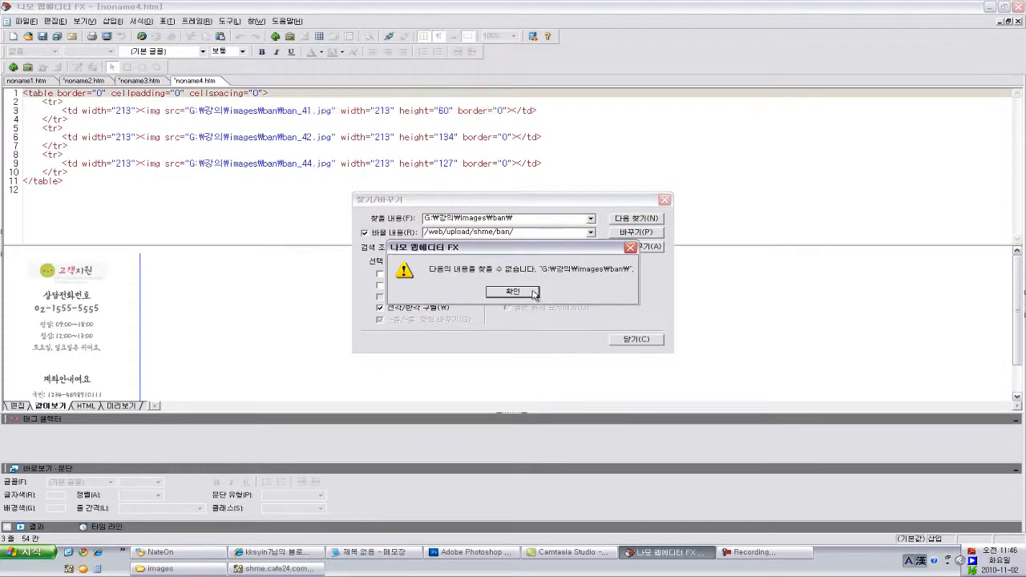
{"action": "left_click_drag", "start_coordinate": [552, 250], "coordinate": [523, 316]}
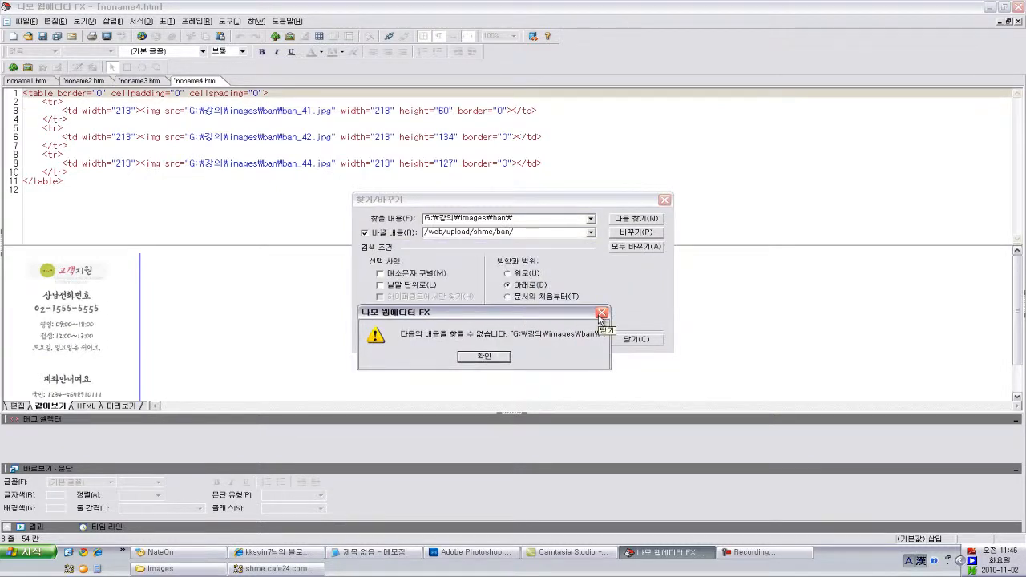
{"action": "left_click", "coordinate": [602, 313]}
{"action": "left_click", "coordinate": [665, 199]}
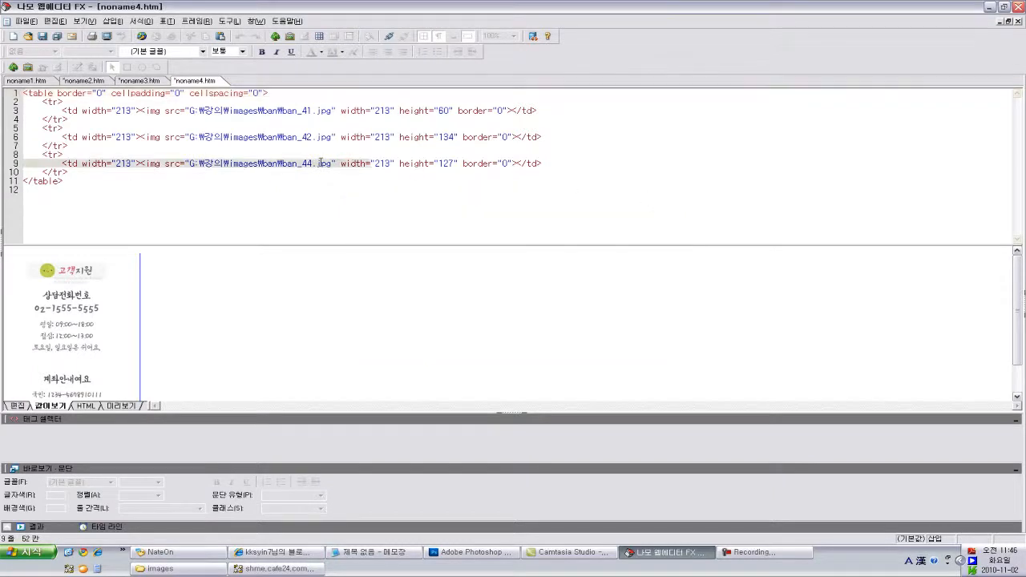
Replace the local folder path in the ban_41, ban_42 and ban_44 image sources with "/web/upload/shme/ban/"
{"action": "left_click_drag", "start_coordinate": [190, 110], "coordinate": [283, 110]}
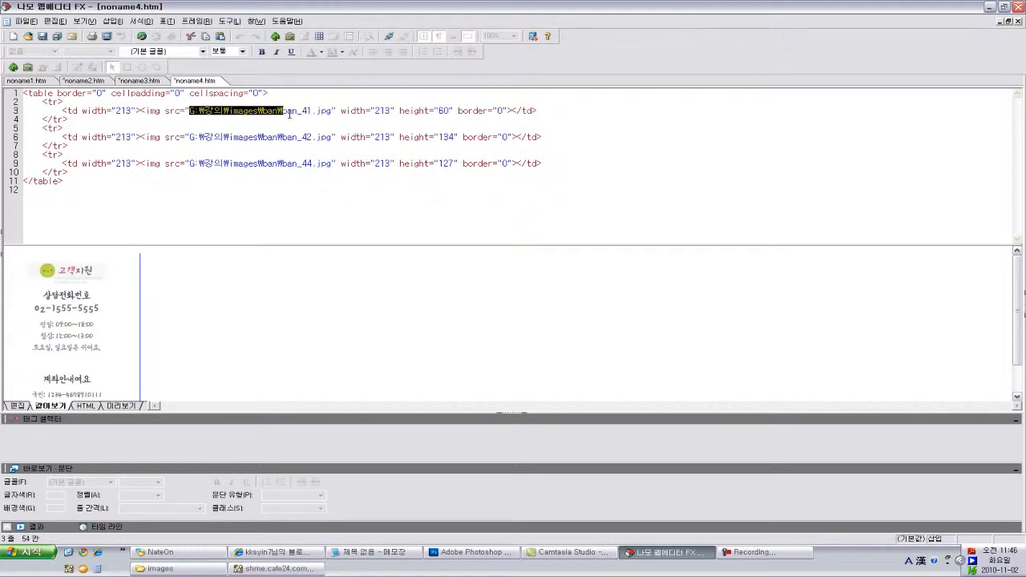
{"action": "key", "text": "ctrl+v"}
{"action": "type", "text": "/"}
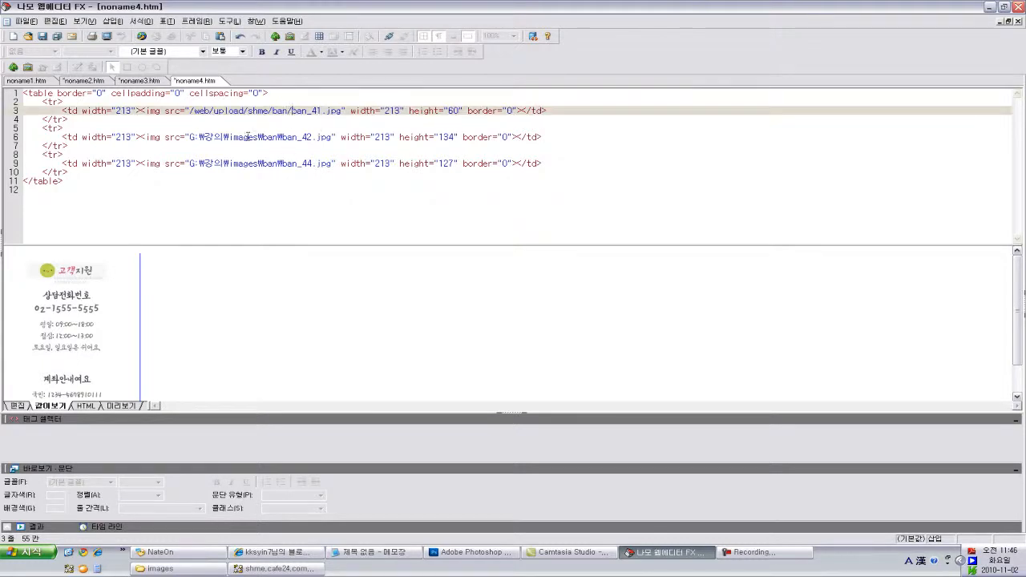
{"action": "left_click_drag", "start_coordinate": [190, 137], "coordinate": [283, 137]}
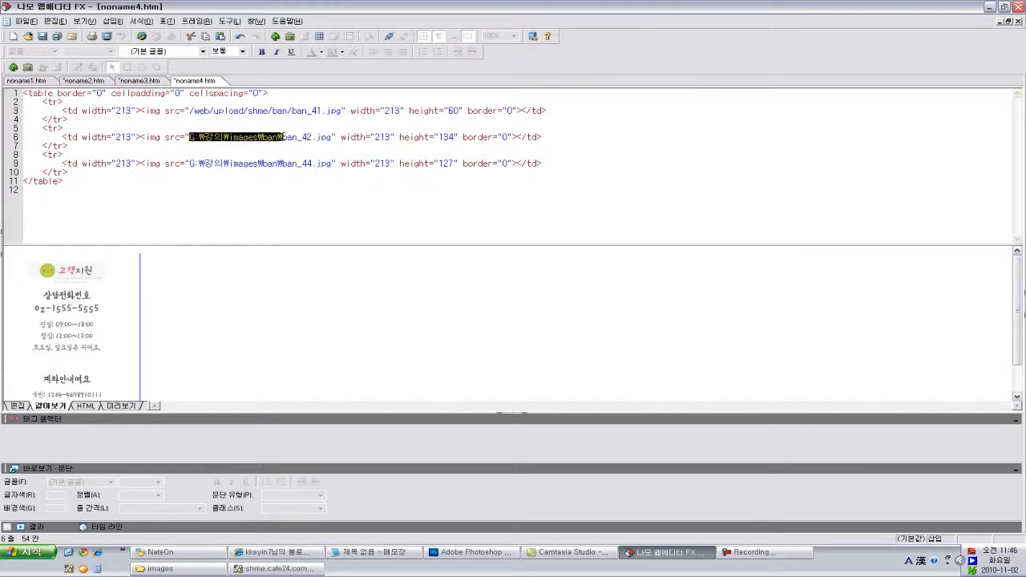
{"action": "key", "text": "ctrl+v"}
{"action": "type", "text": "/"}
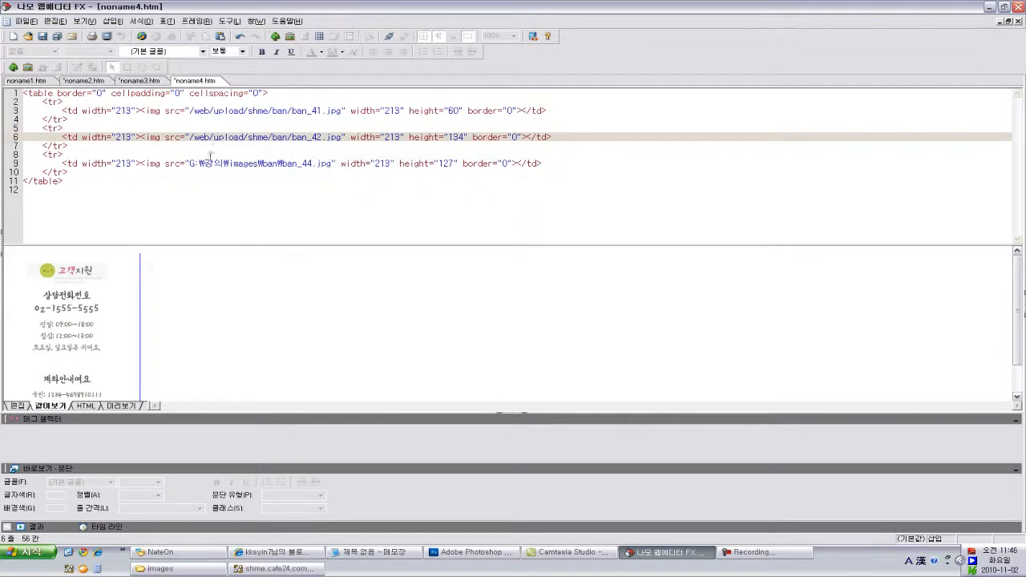
{"action": "left_click_drag", "start_coordinate": [189, 163], "coordinate": [287, 164]}
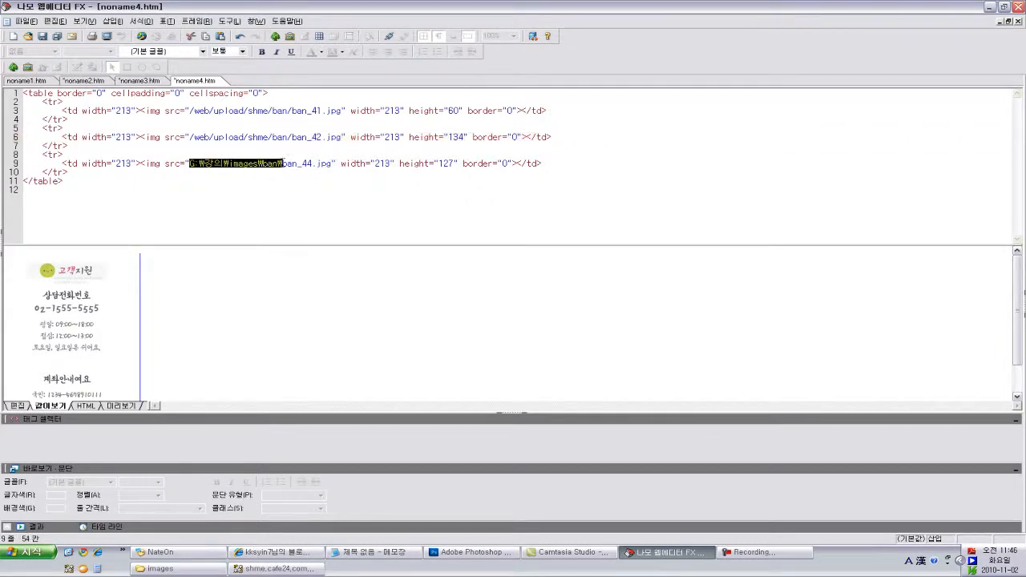
{"action": "key", "text": "ctrl+v"}
{"action": "type", "text": "/"}
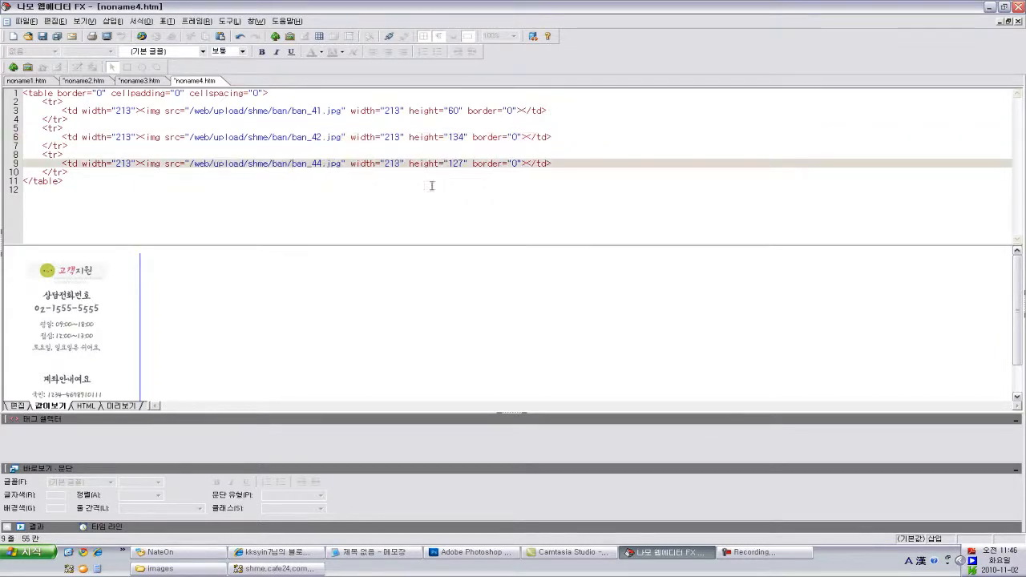
Check the three banner image cells in the preview against the edited source paths in the code
{"action": "left_click", "coordinate": [364, 305]}
{"action": "left_click", "coordinate": [87, 272]}
{"action": "left_click", "coordinate": [94, 264]}
{"action": "left_click", "coordinate": [87, 341]}
{"action": "left_click", "coordinate": [88, 379]}
{"action": "left_click", "coordinate": [296, 321]}
{"action": "left_click", "coordinate": [246, 165]}
{"action": "left_click", "coordinate": [347, 164]}
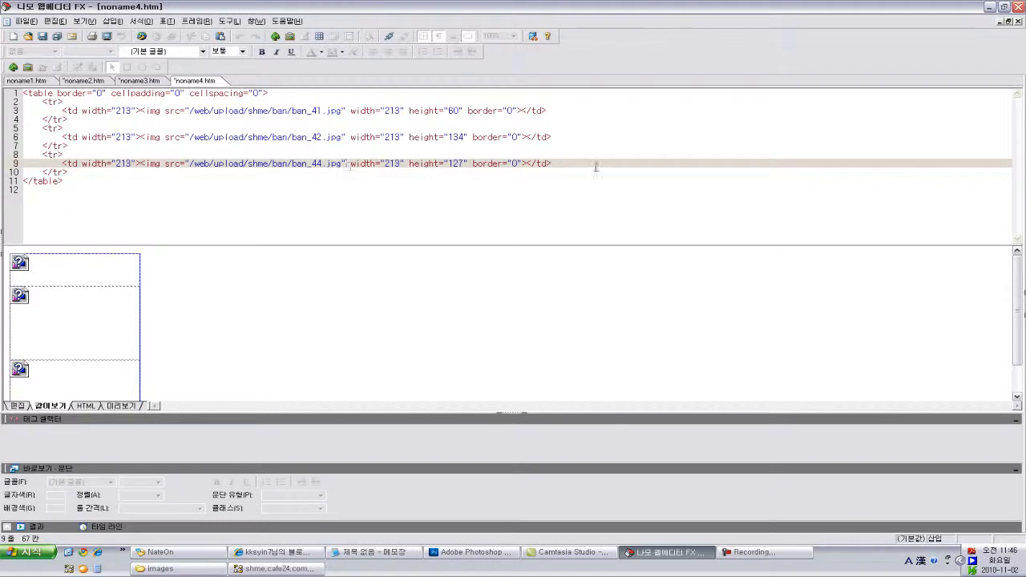
{"action": "left_click_drag", "start_coordinate": [93, 183], "coordinate": [7, 74]}
{"action": "left_click", "coordinate": [339, 280]}
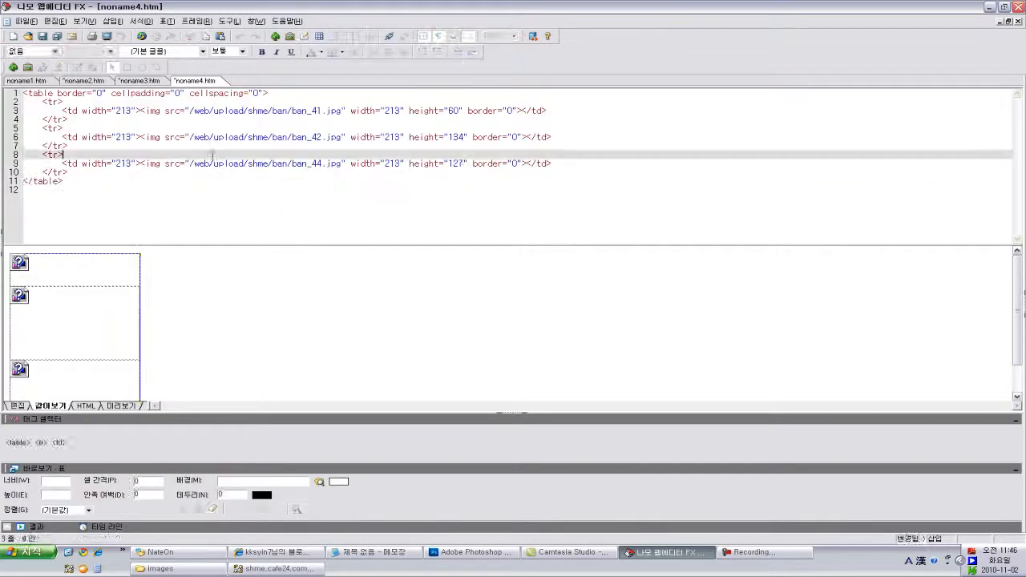
{"action": "left_click", "coordinate": [212, 156]}
{"action": "left_click", "coordinate": [215, 110]}
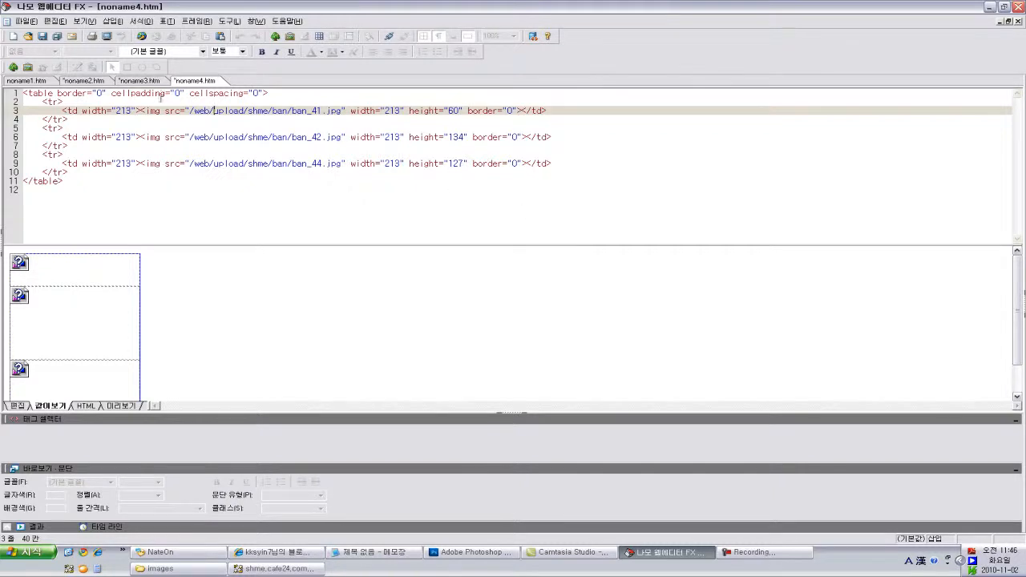
Switch to the FTP client, return to the remote shme folder, open its cum folder and copy the path /web/upload/shme/cum
{"action": "left_click", "coordinate": [276, 568]}
{"action": "double_click", "coordinate": [388, 93]}
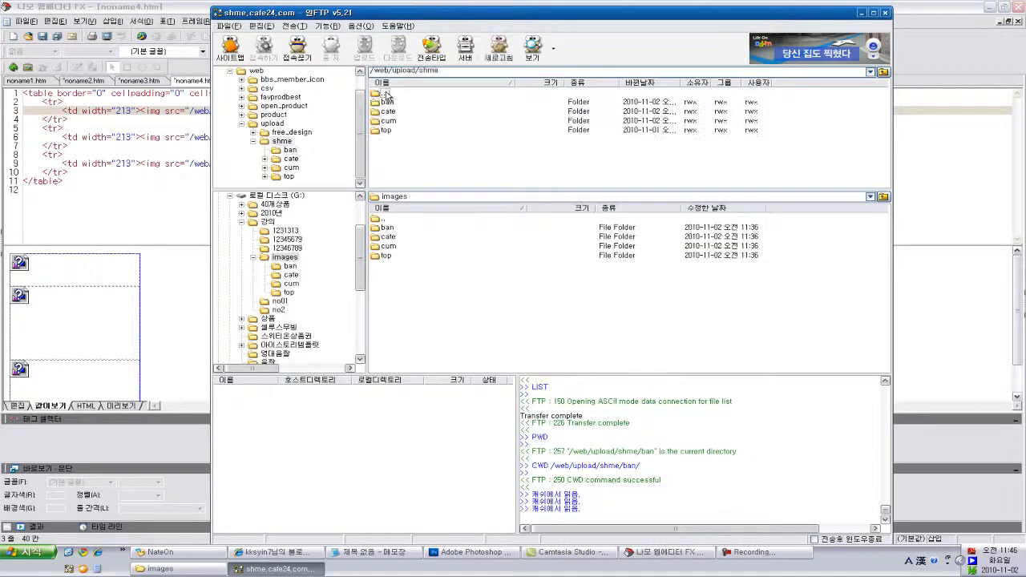
{"action": "left_click", "coordinate": [388, 120]}
{"action": "left_click_drag", "start_coordinate": [444, 15], "coordinate": [398, 102]}
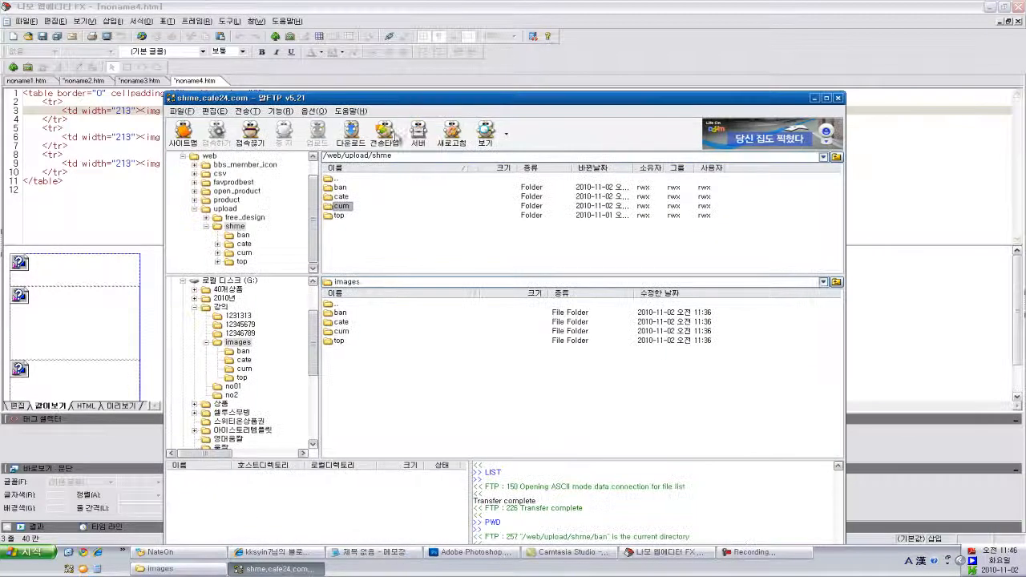
{"action": "left_click", "coordinate": [473, 553]}
{"action": "left_click", "coordinate": [237, 569]}
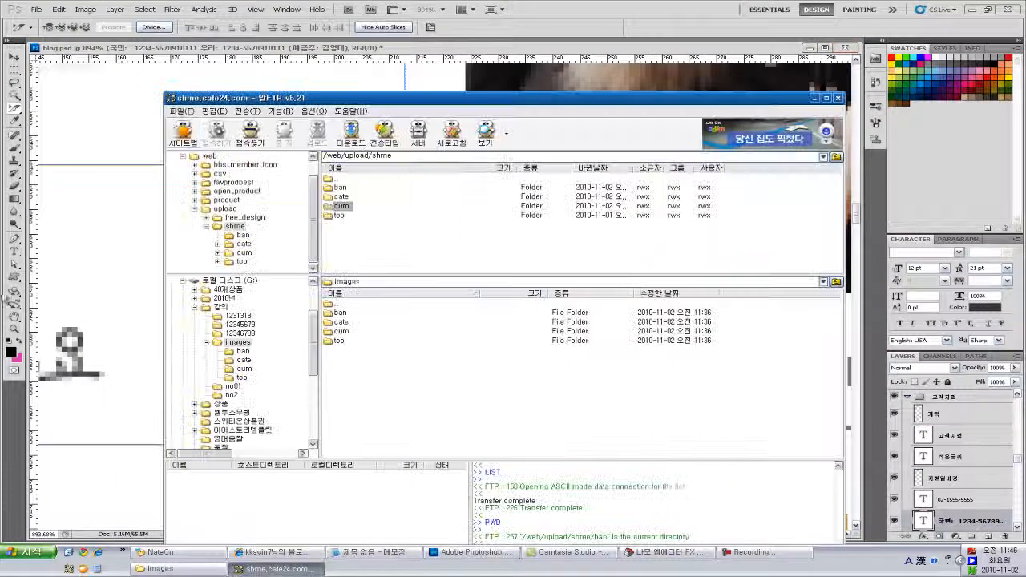
{"action": "left_click", "coordinate": [666, 553]}
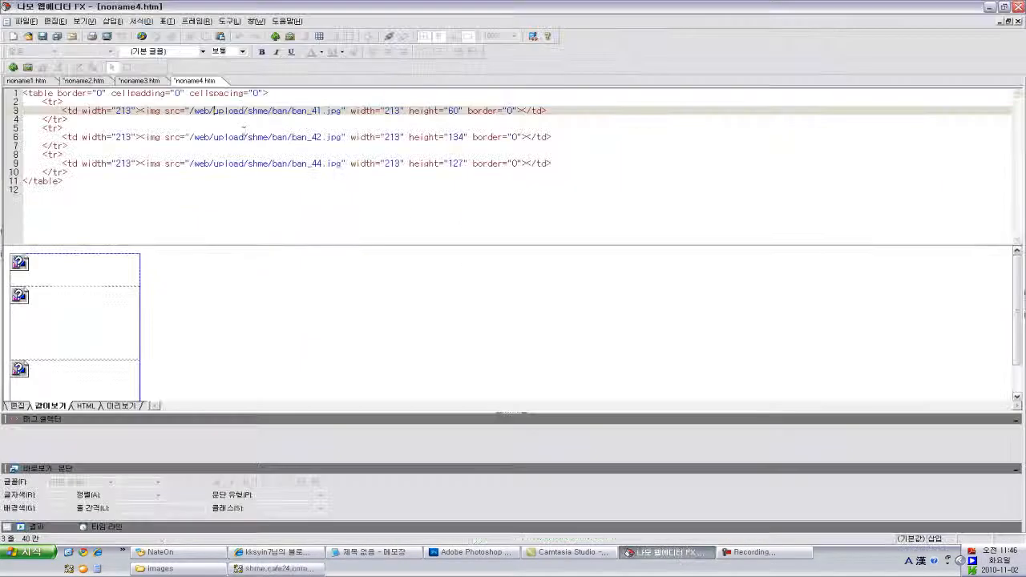
{"action": "left_click", "coordinate": [141, 80]}
{"action": "left_click", "coordinate": [272, 568]}
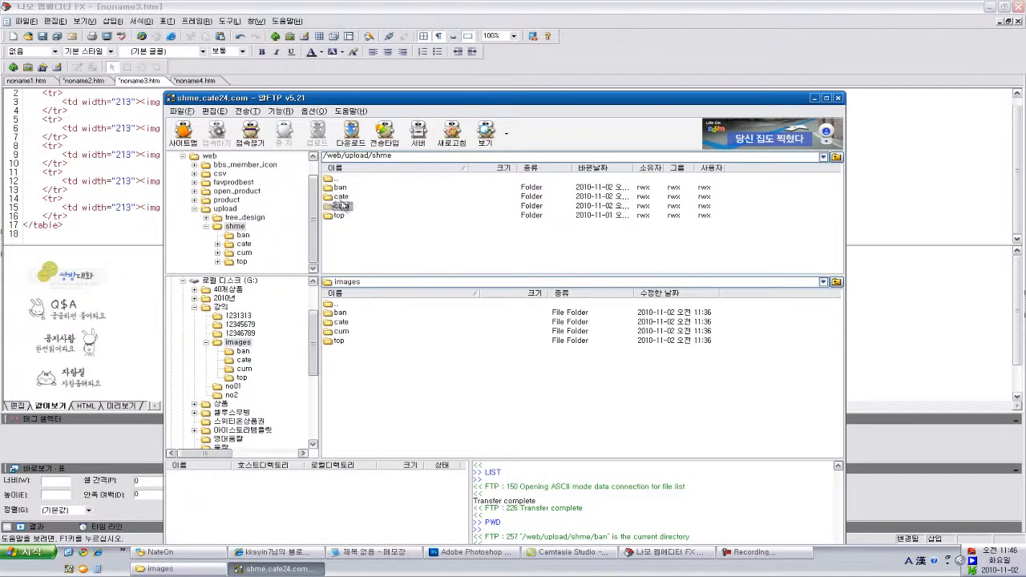
{"action": "double_click", "coordinate": [345, 207]}
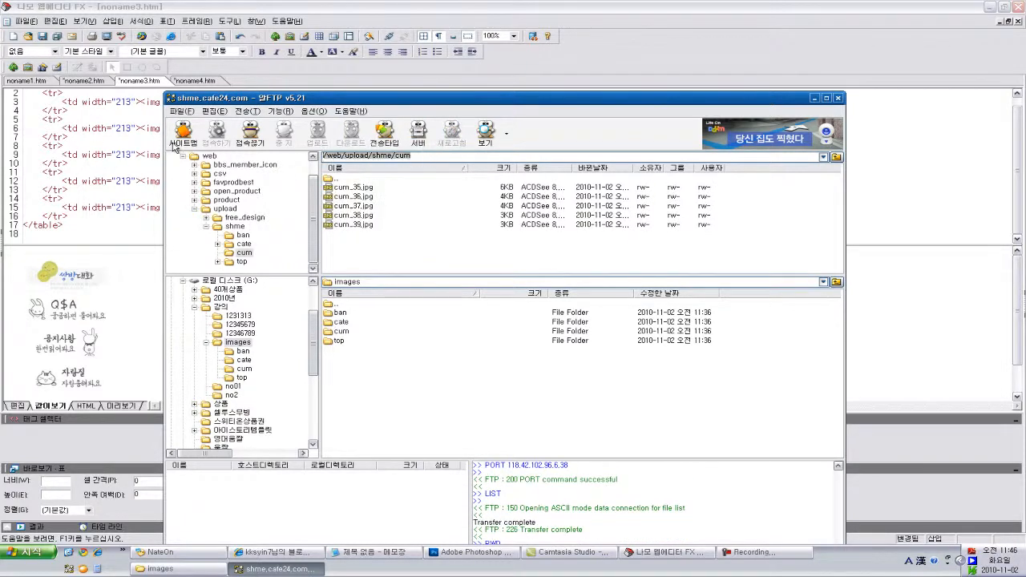
Back in noname3.htm in Namo WebEditor, replace the local folder path of the cum_35.jpg source with "/web/upload/shme/cum/"
{"action": "left_click", "coordinate": [63, 146]}
{"action": "scroll", "coordinate": [241, 232], "scroll_direction": "up", "scroll_amount": 1}
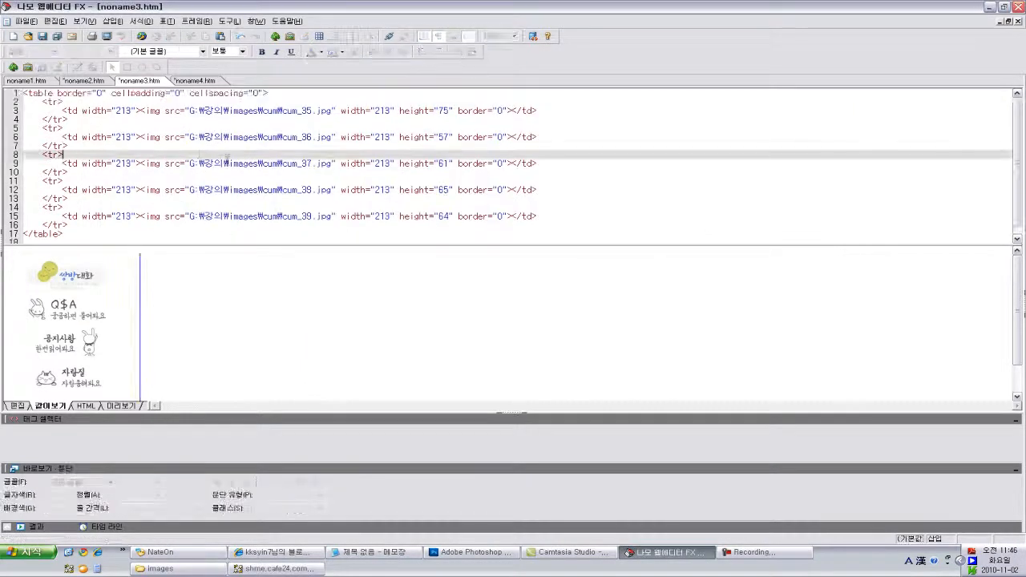
{"action": "left_click_drag", "start_coordinate": [189, 110], "coordinate": [290, 111]}
{"action": "type", "text": "/web/upload/shme/cum"}
{"action": "type", "text": "/"}
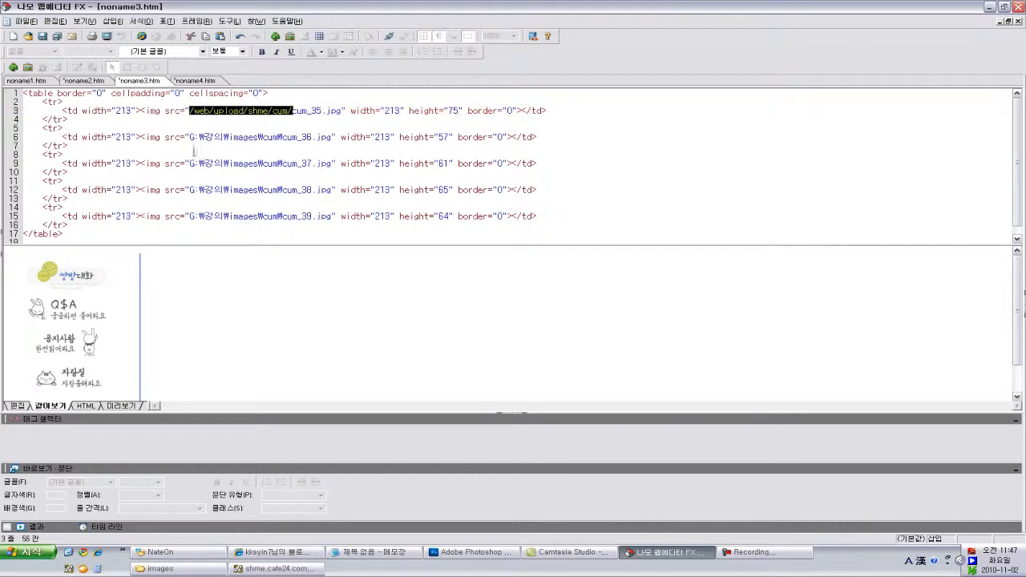
Replace the local folder path in the cum_36 to cum_39 image sources with "/web/upload/shme/cum/"
{"action": "left_click_drag", "start_coordinate": [190, 137], "coordinate": [282, 141]}
{"action": "type", "text": "/web/upload/shme/cum/"}
{"action": "left_click_drag", "start_coordinate": [189, 164], "coordinate": [284, 163]}
{"action": "type", "text": "/web/upload/shme/cum/"}
{"action": "left_click_drag", "start_coordinate": [190, 190], "coordinate": [287, 190]}
{"action": "type", "text": "/web/upload/shme/cum/"}
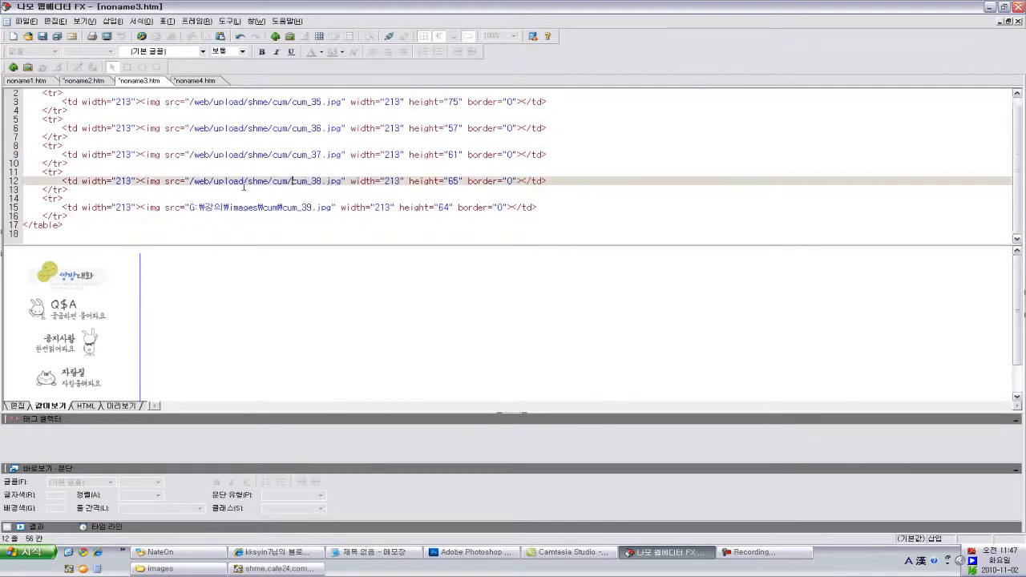
{"action": "left_click_drag", "start_coordinate": [189, 207], "coordinate": [263, 207]}
{"action": "type", "text": "/web/upload/shme/cum/"}
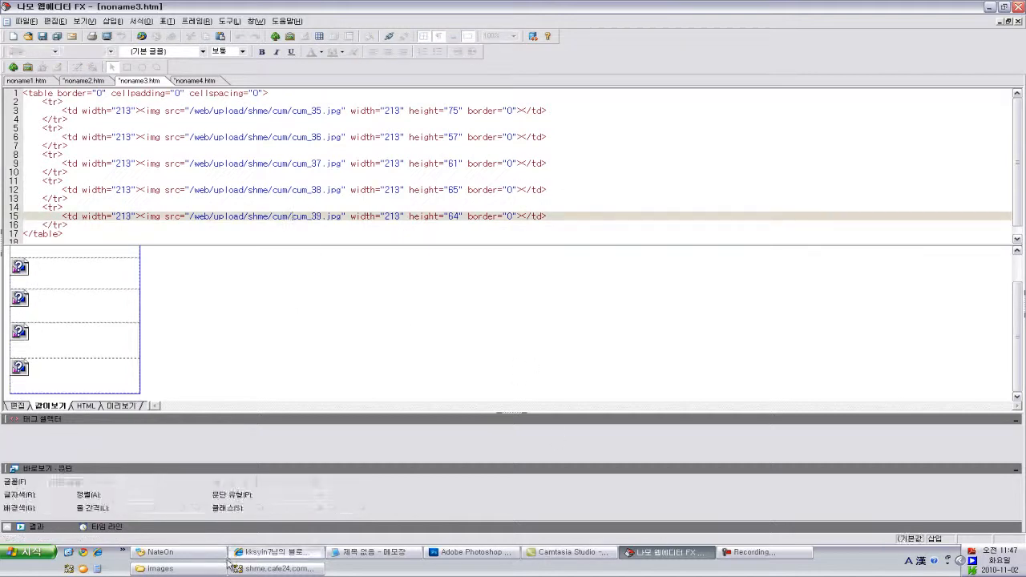
Switch to the FTP client, open the cate folder under shme on the server and copy its path, /web/upload/shme/cate
{"action": "left_click", "coordinate": [329, 568]}
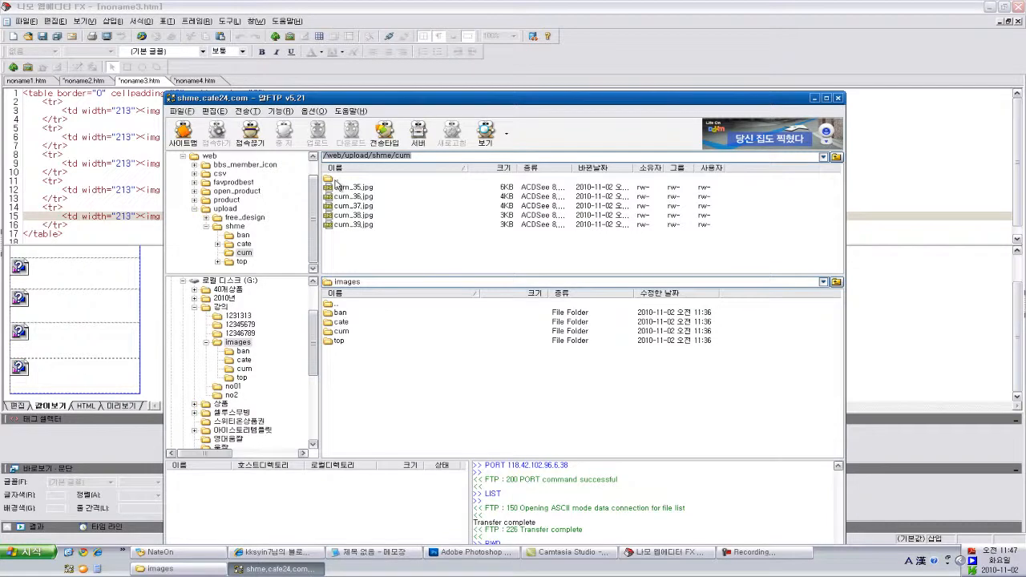
{"action": "double_click", "coordinate": [335, 179]}
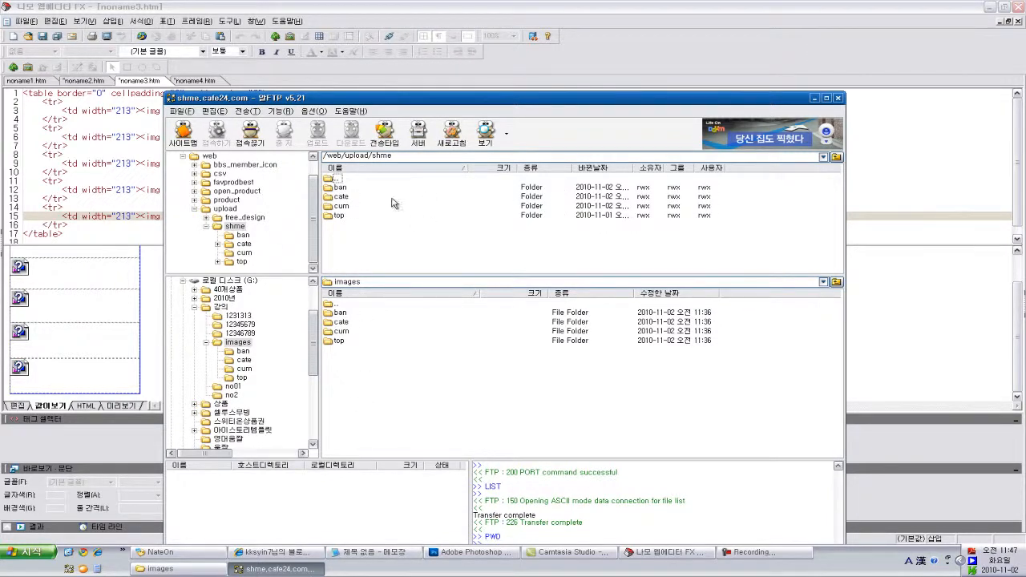
{"action": "double_click", "coordinate": [326, 197]}
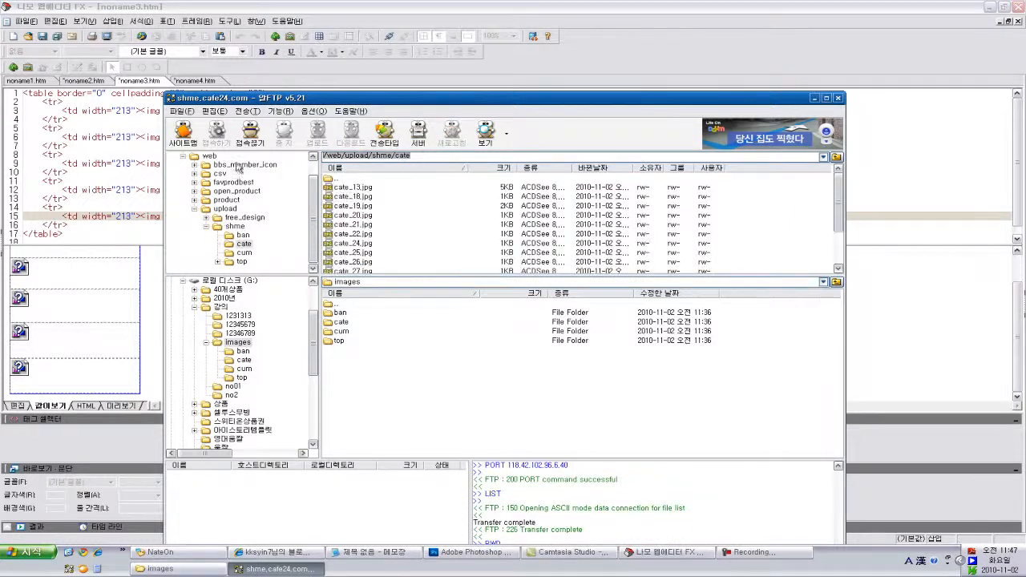
{"action": "left_click", "coordinate": [248, 6]}
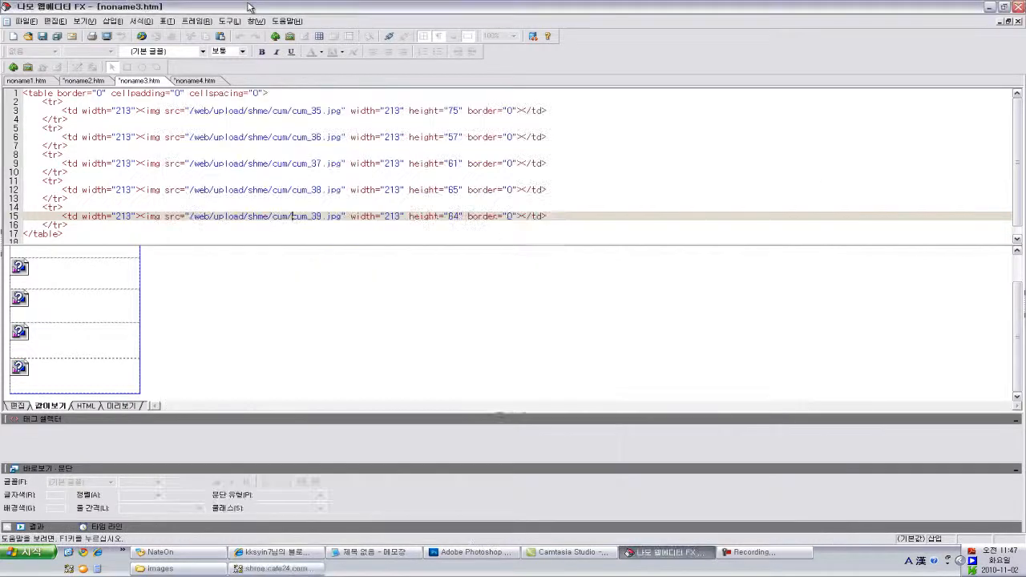
In noname2.htm in Namo WebEditor, replace the local folder path of the cate_13.jpg source with "/web/upload/shme/cate/"
{"action": "left_click", "coordinate": [87, 81]}
{"action": "scroll", "coordinate": [386, 151], "scroll_direction": "up", "scroll_amount": 8}
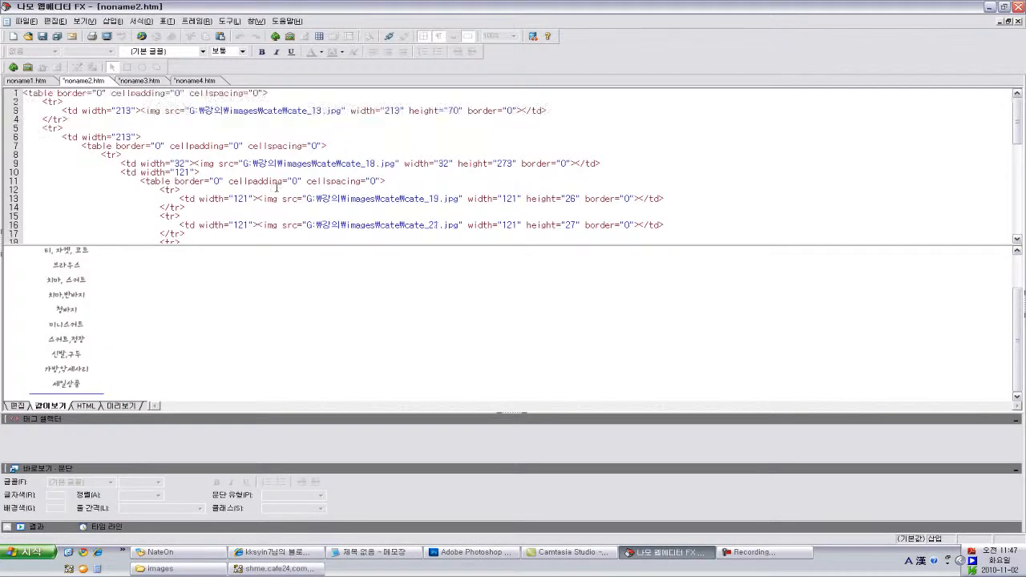
{"action": "left_click_drag", "start_coordinate": [189, 110], "coordinate": [286, 111]}
{"action": "type", "text": "/web/upload/shme/cate"}
{"action": "type", "text": "/"}
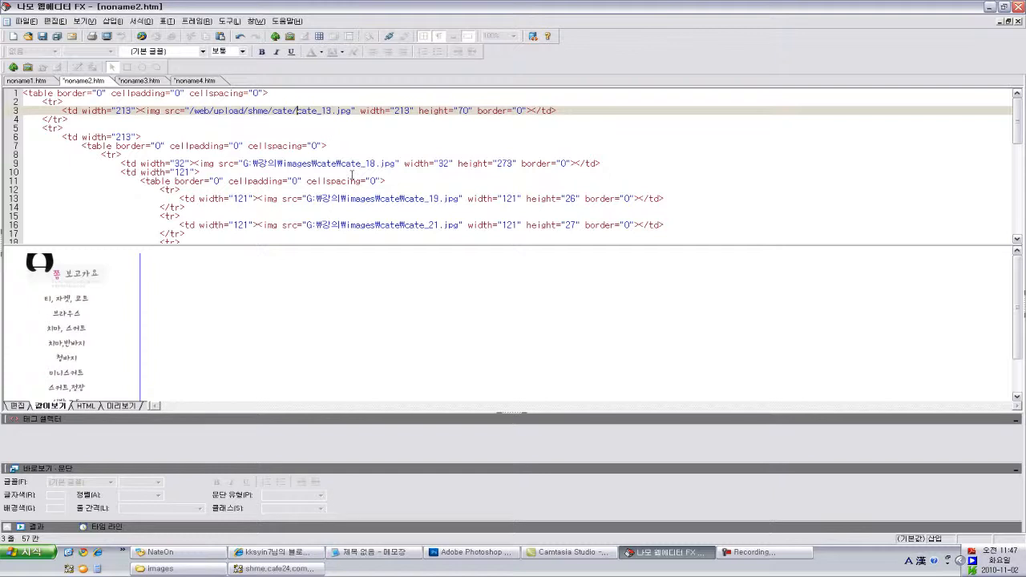
Save the category page as noname2.htm in the 강의 folder
{"action": "left_click", "coordinate": [27, 22]}
{"action": "left_click", "coordinate": [111, 99]}
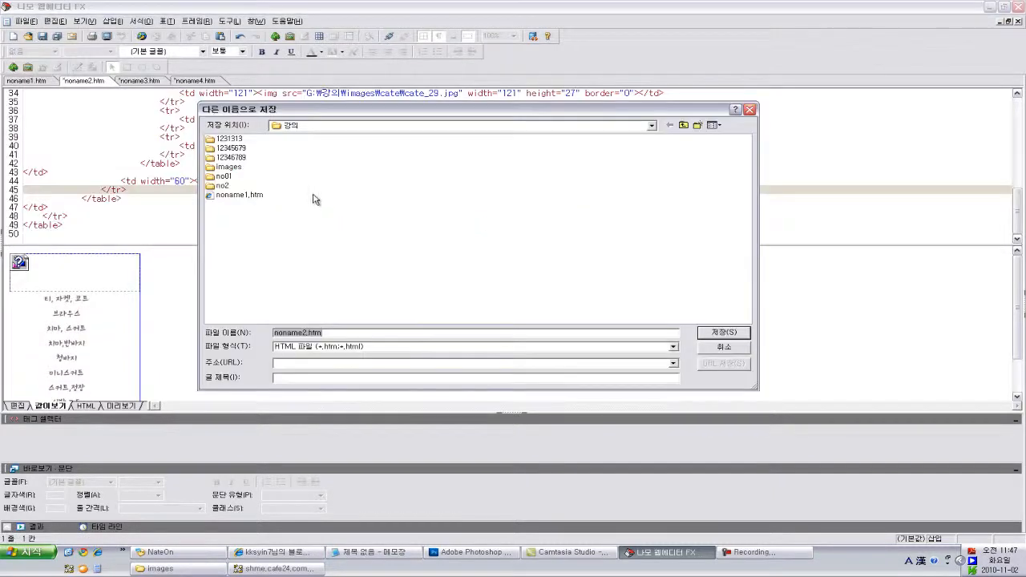
{"action": "left_click", "coordinate": [710, 332]}
Replace every "images/cate/" in the code of noname2.htm with "/web/upload/shme/cate/"
{"action": "left_click", "coordinate": [246, 164]}
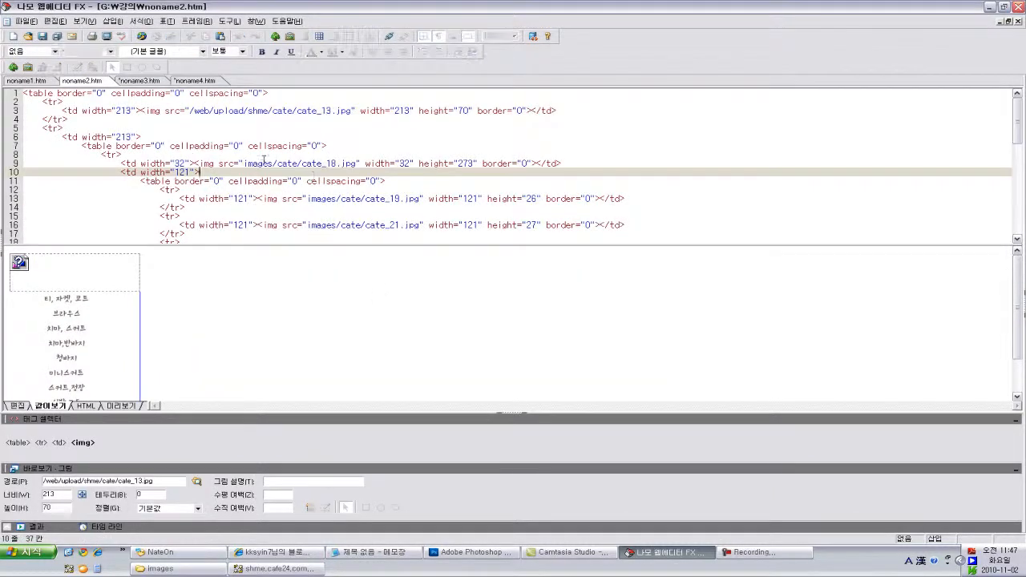
{"action": "left_click_drag", "start_coordinate": [246, 163], "coordinate": [301, 164]}
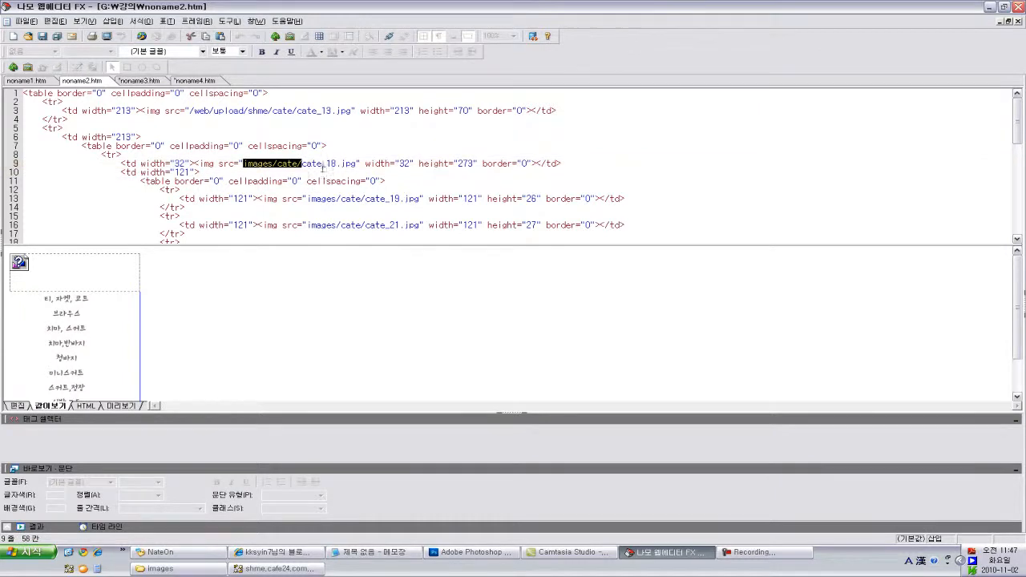
{"action": "key", "text": "ctrl+h"}
{"action": "key", "text": "Tab"}
{"action": "type", "text": "/web/upload/shme/cate"}
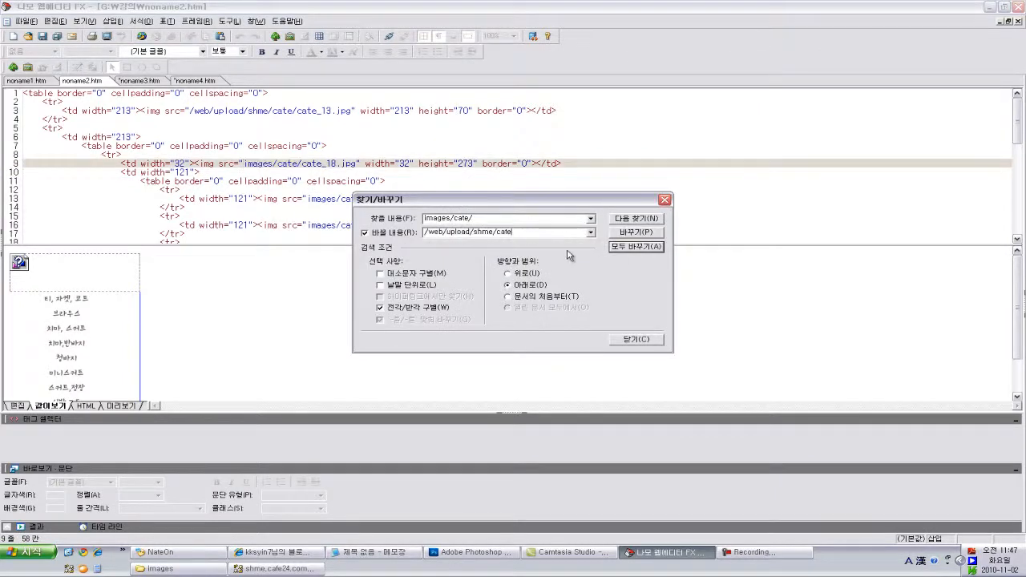
{"action": "left_click", "coordinate": [640, 246]}
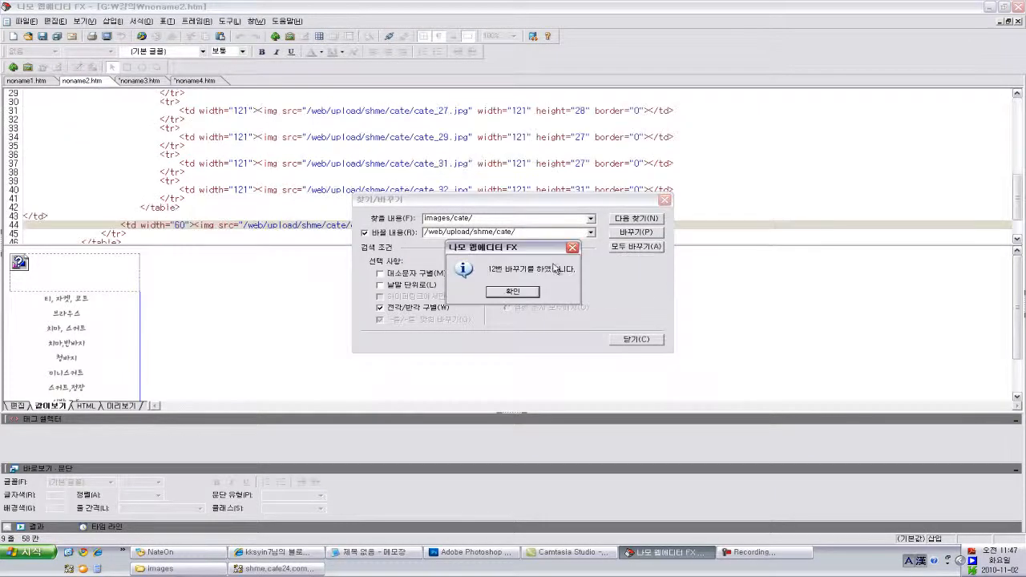
{"action": "left_click", "coordinate": [503, 293]}
{"action": "left_click", "coordinate": [665, 202]}
Review the replaced cate image paths in the code and inspect the category image cells in the preview
{"action": "left_click", "coordinate": [435, 225]}
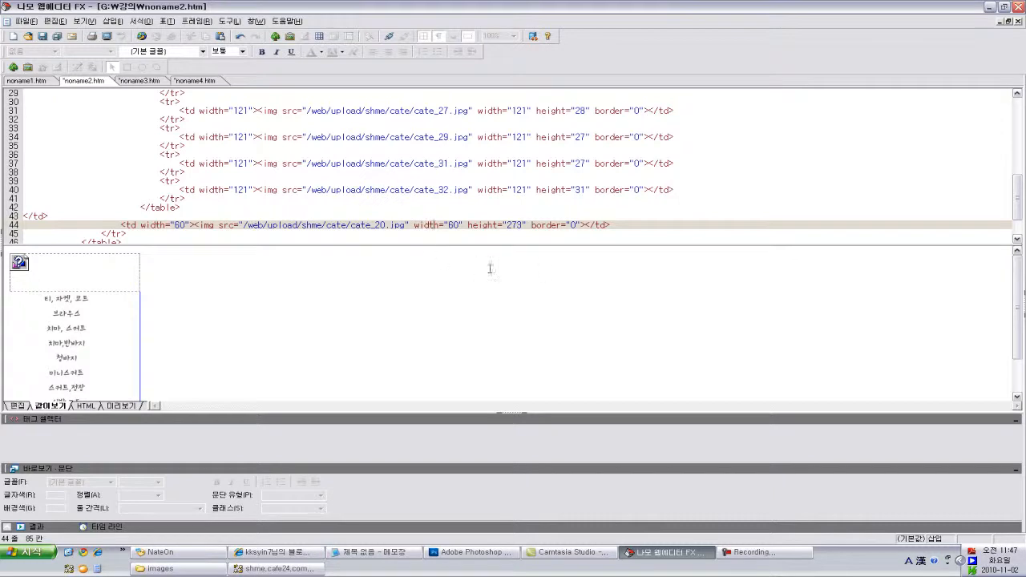
{"action": "left_click_drag", "start_coordinate": [1022, 210], "coordinate": [1020, 116]}
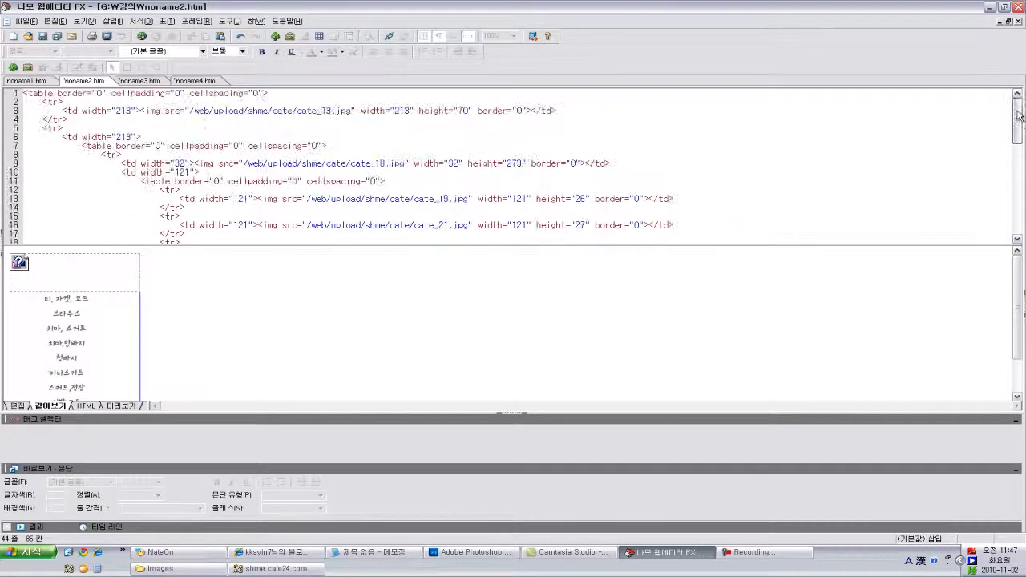
{"action": "left_click", "coordinate": [433, 284]}
{"action": "left_click", "coordinate": [120, 293]}
{"action": "left_click", "coordinate": [76, 258]}
{"action": "left_click", "coordinate": [72, 303]}
{"action": "left_click", "coordinate": [71, 315]}
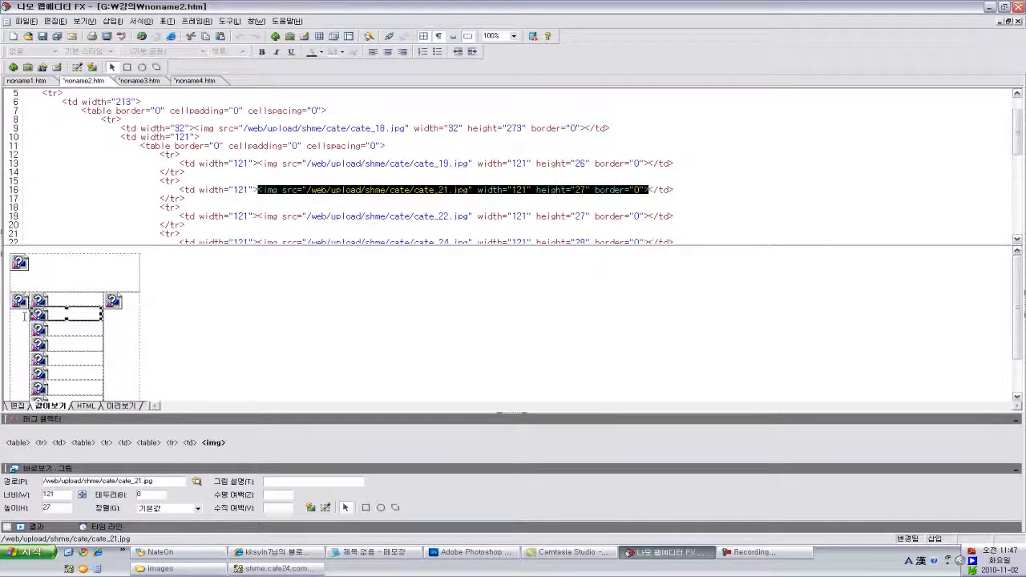
{"action": "left_click", "coordinate": [121, 315]}
{"action": "left_click", "coordinate": [297, 316]}
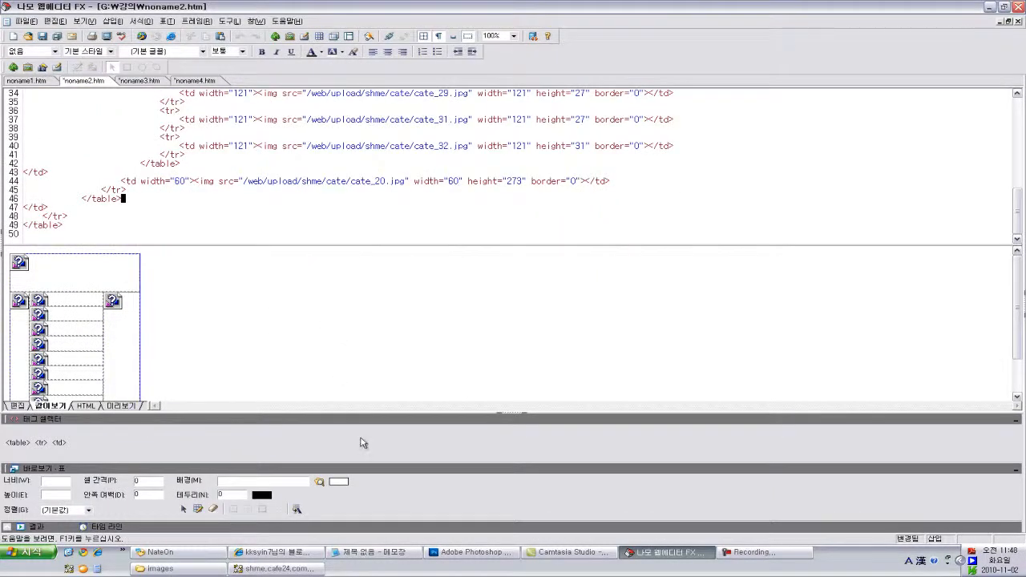
Open Internet Explorer on the Cafe24 shopping mall administrator login page, echosting.cafe24.com/Shop/
{"action": "left_click", "coordinate": [97, 553]}
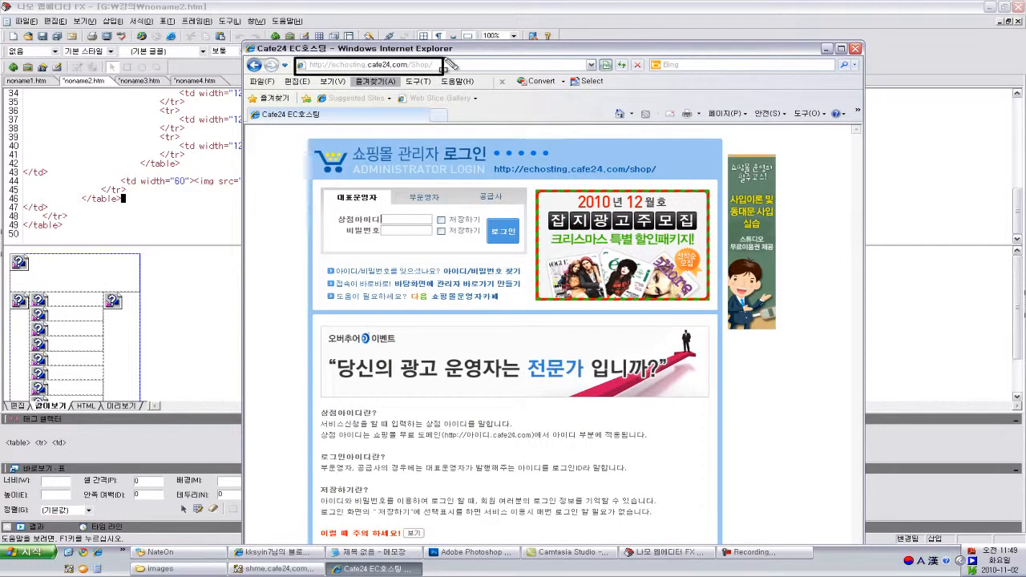
Log in to the shopping mall administration with the shop ID and password, and close the design-source popup
{"action": "key", "text": "Escape"}
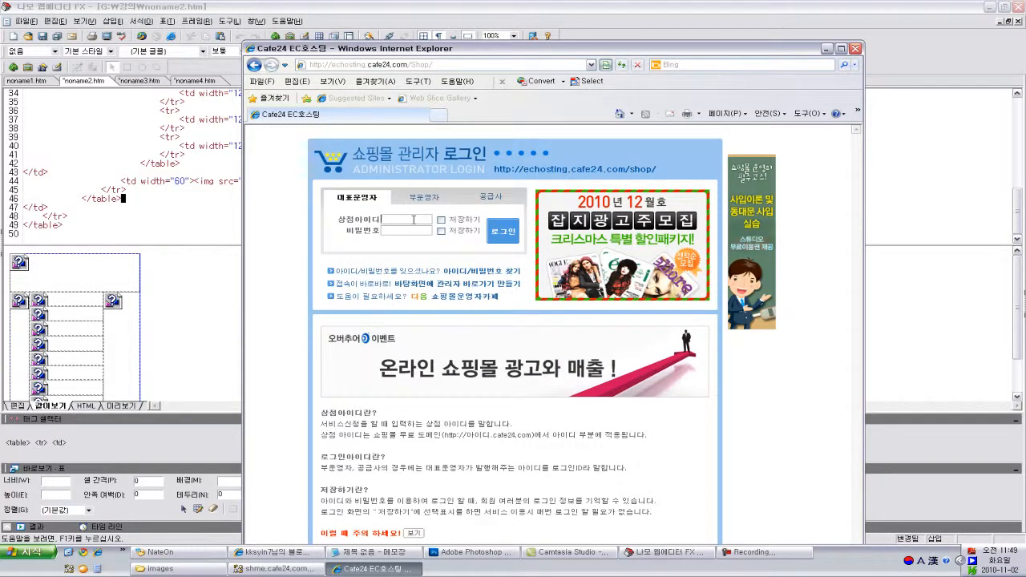
{"action": "type", "text": "********"}
{"action": "key", "text": "Return"}
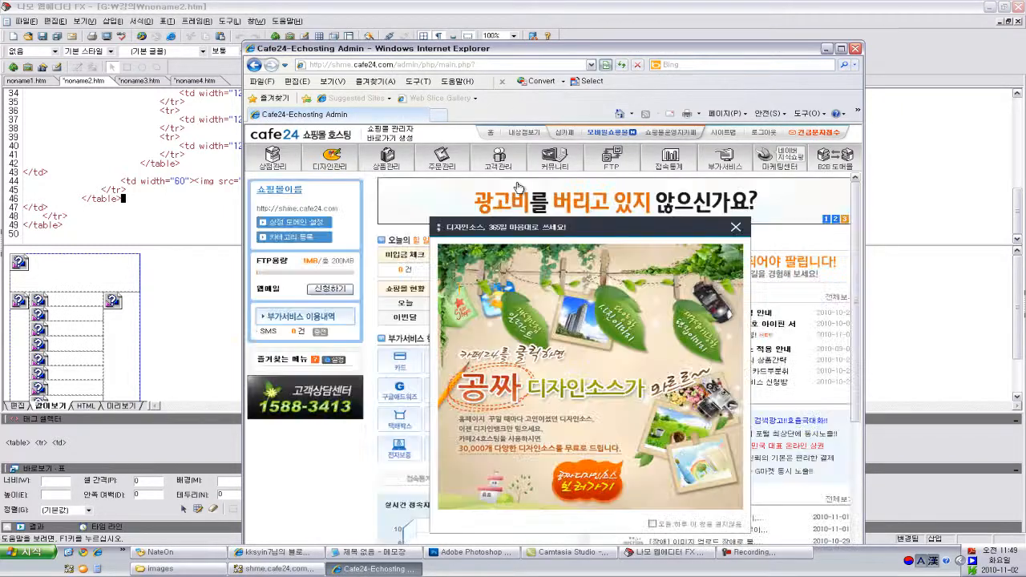
{"action": "left_click", "coordinate": [736, 228]}
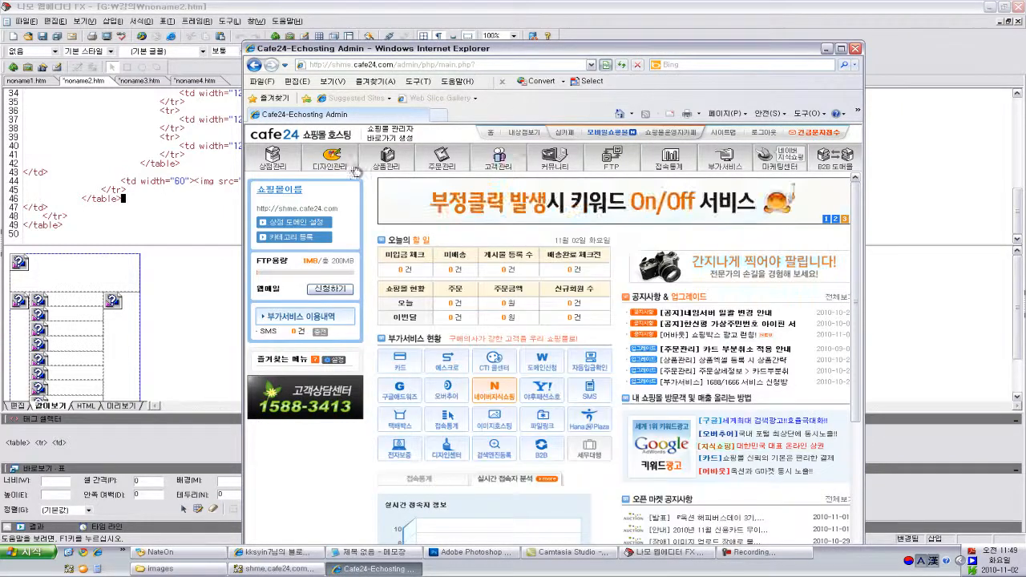
Open the shop's storefront at shme.cafe24.com in a widened window and look down its main page
{"action": "left_click", "coordinate": [529, 137]}
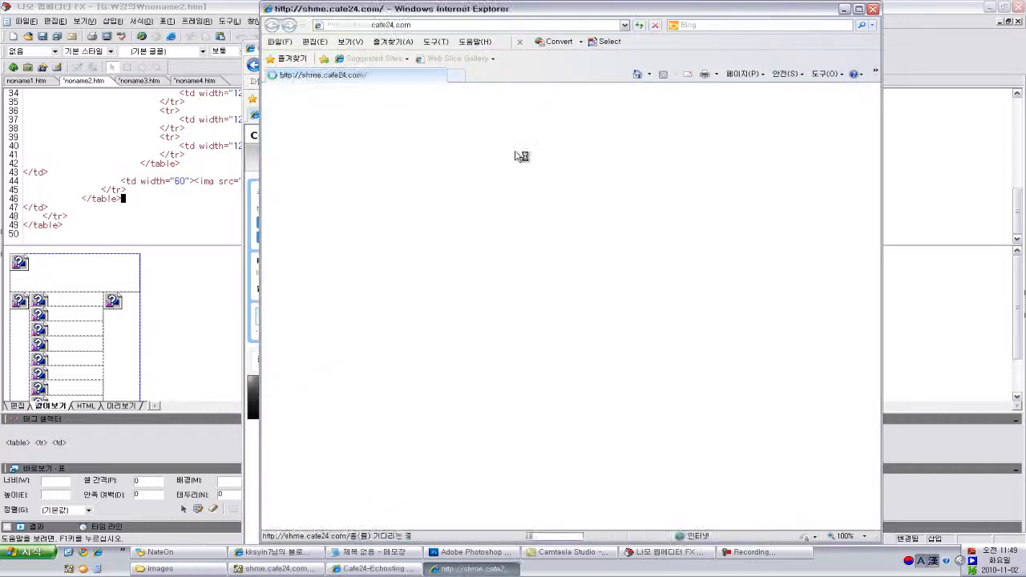
{"action": "left_click_drag", "start_coordinate": [881, 158], "coordinate": [956, 159]}
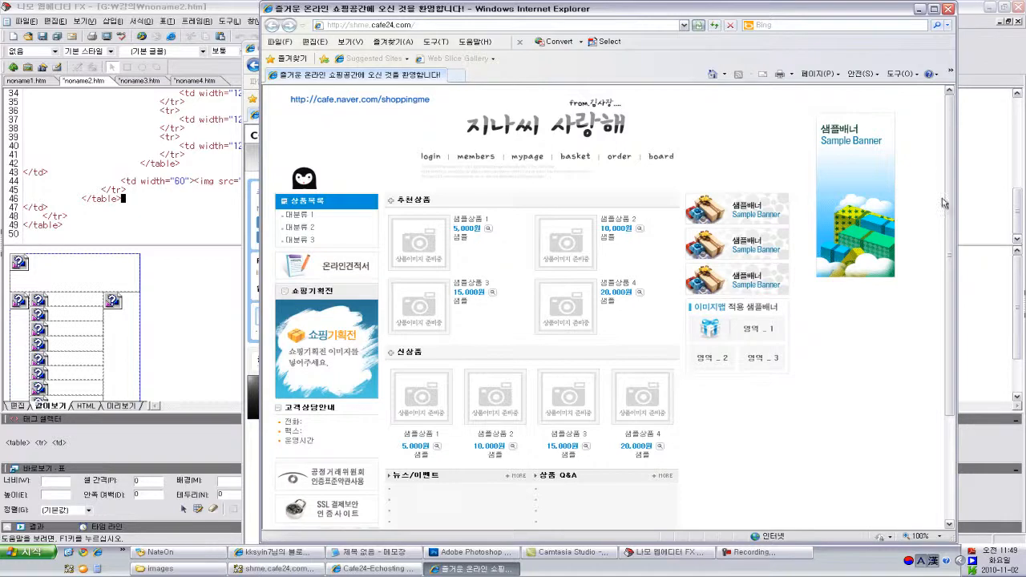
{"action": "scroll", "coordinate": [943, 204], "scroll_direction": "down", "scroll_amount": 3}
View the blog.psd design in Photoshop at actual size and compare its side column with the live storefront
{"action": "left_click", "coordinate": [469, 552]}
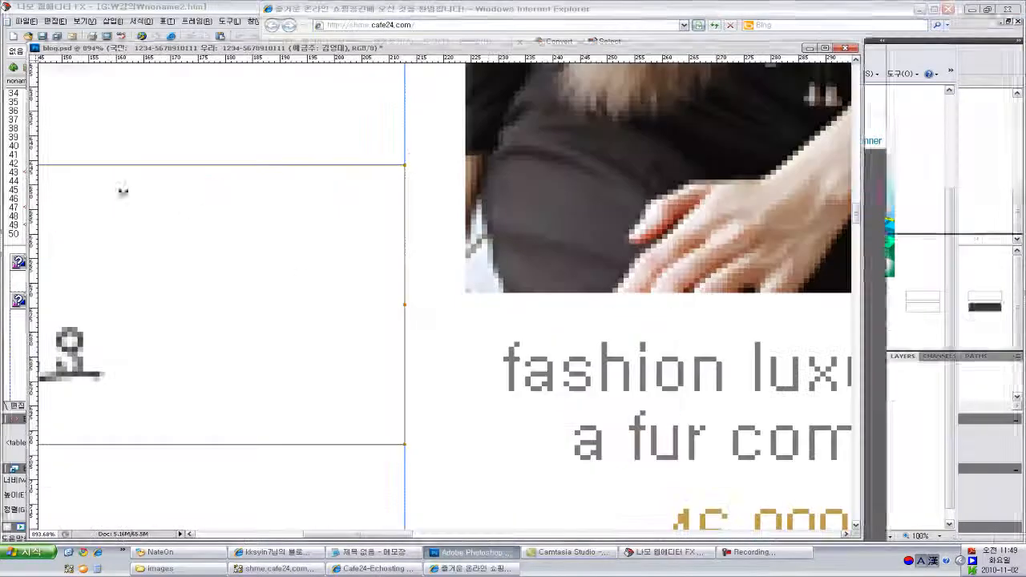
{"action": "double_click", "coordinate": [14, 329]}
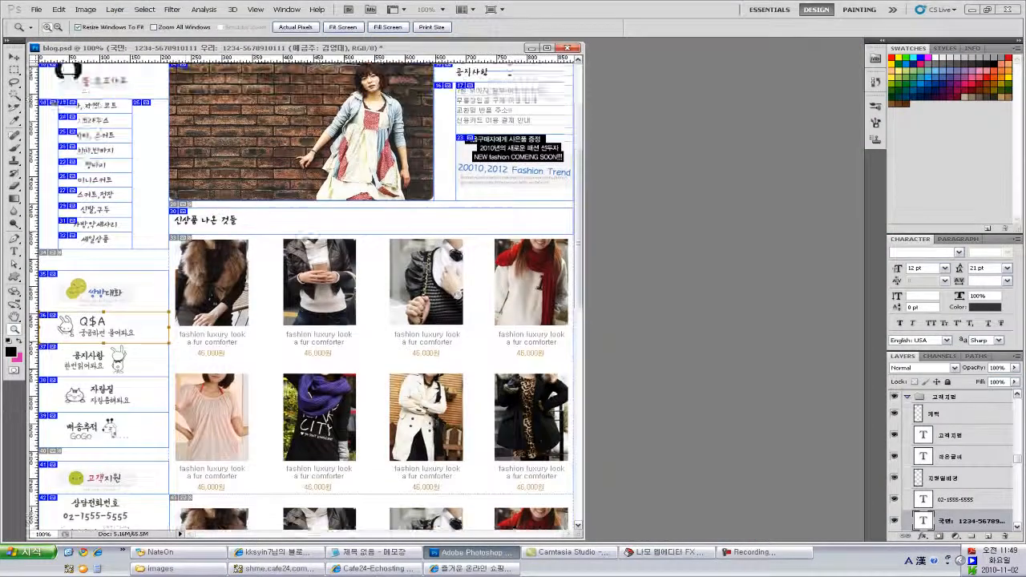
{"action": "scroll", "coordinate": [323, 222], "scroll_direction": "down", "scroll_amount": 2}
{"action": "left_click", "coordinate": [486, 568]}
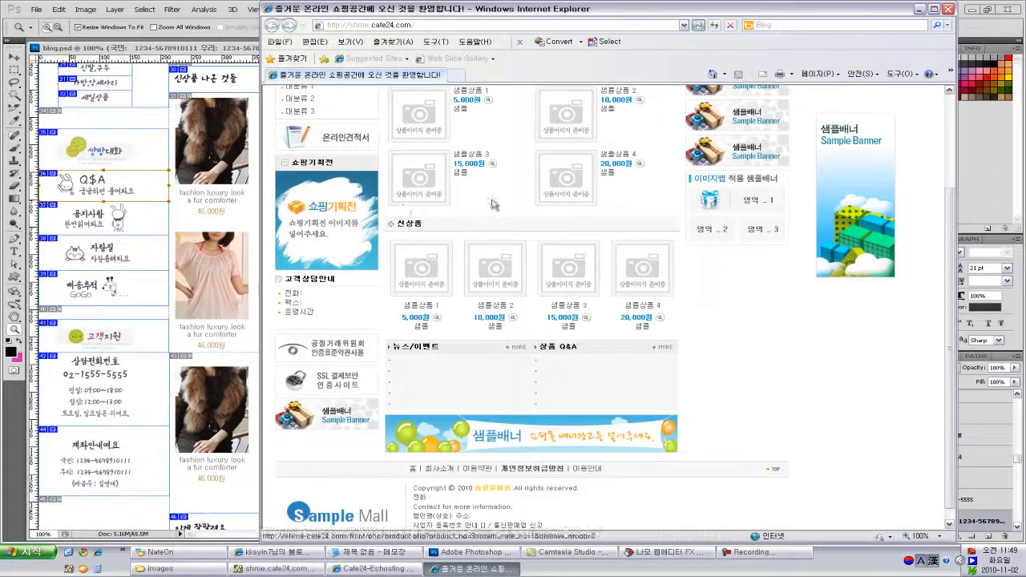
{"action": "scroll", "coordinate": [449, 208], "scroll_direction": "down", "scroll_amount": 1}
{"action": "scroll", "coordinate": [933, 306], "scroll_direction": "up", "scroll_amount": 3}
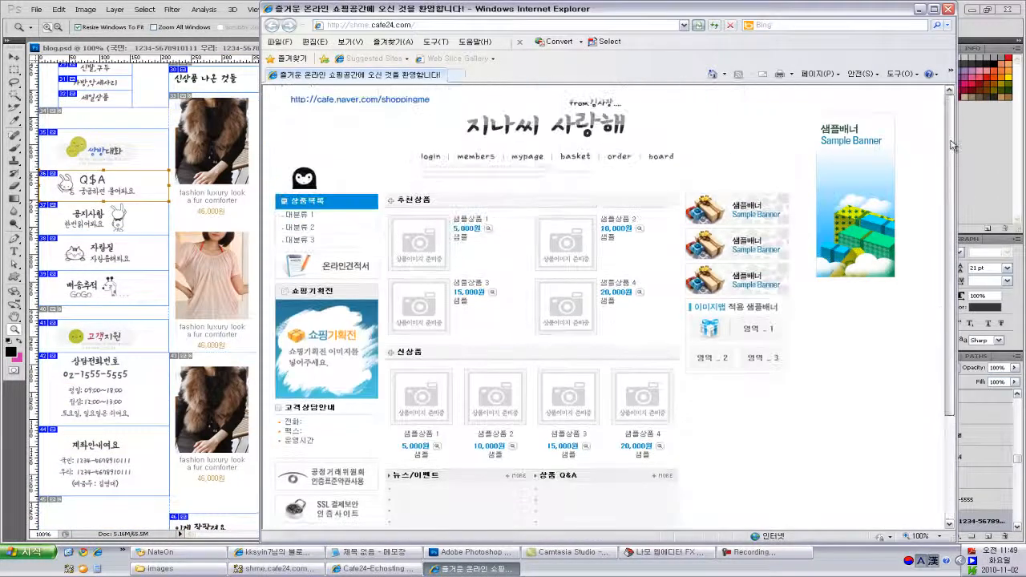
Examine the storefront's side column from 상품목록 down to the sample banner, and close the storefront window
{"action": "left_click_drag", "start_coordinate": [273, 196], "coordinate": [380, 254]}
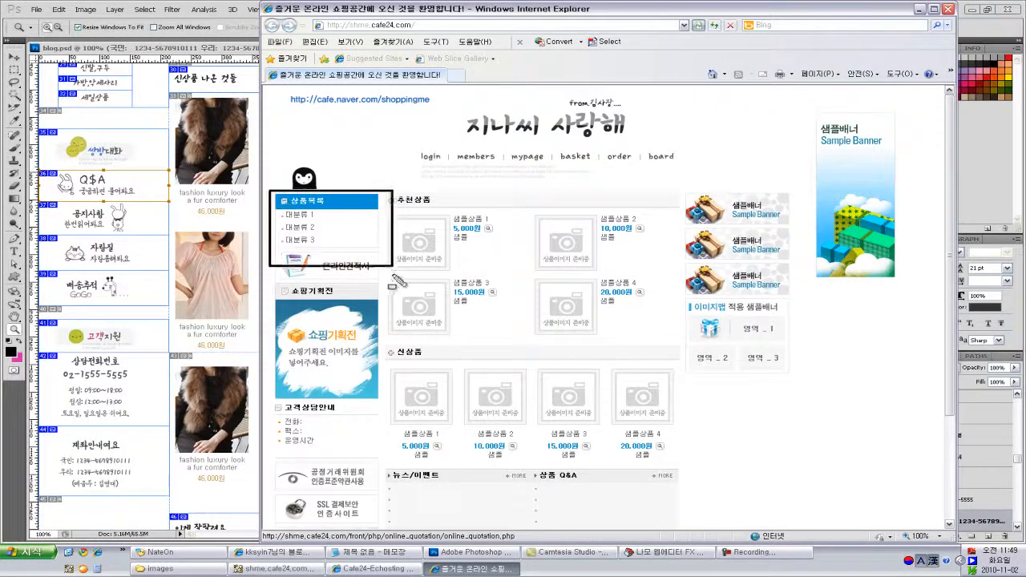
{"action": "key", "text": "Escape"}
{"action": "left_click_drag", "start_coordinate": [948, 192], "coordinate": [957, 261]}
{"action": "key", "text": "ctrl+shift+d"}
{"action": "left_click_drag", "start_coordinate": [276, 152], "coordinate": [380, 186]}
{"action": "mouse_move", "coordinate": [275, 186]}
{"action": "left_mouse_down"}
{"action": "mouse_move", "coordinate": [378, 297]}
{"action": "mouse_move", "coordinate": [379, 317]}
{"action": "left_mouse_up"}
{"action": "mouse_move", "coordinate": [271, 318]}
{"action": "left_mouse_down"}
{"action": "mouse_move", "coordinate": [373, 440]}
{"action": "mouse_move", "coordinate": [381, 466]}
{"action": "left_mouse_up"}
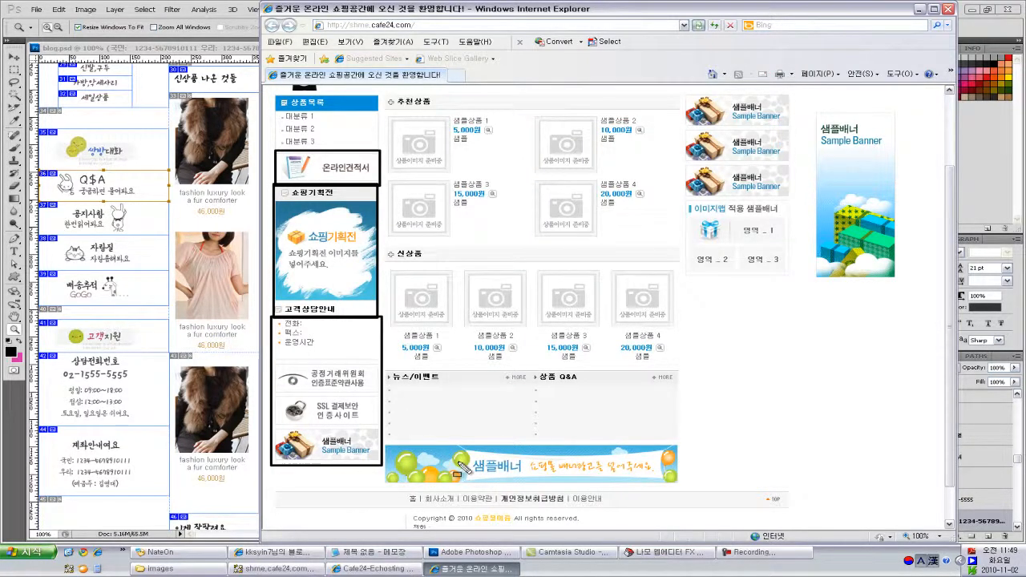
{"action": "key", "text": "Escape"}
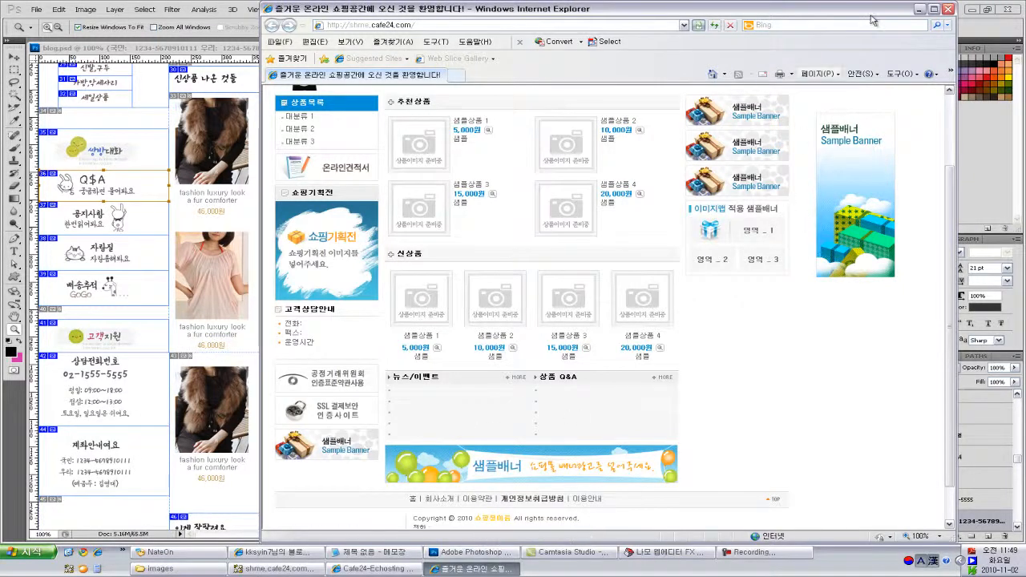
{"action": "left_click", "coordinate": [948, 9]}
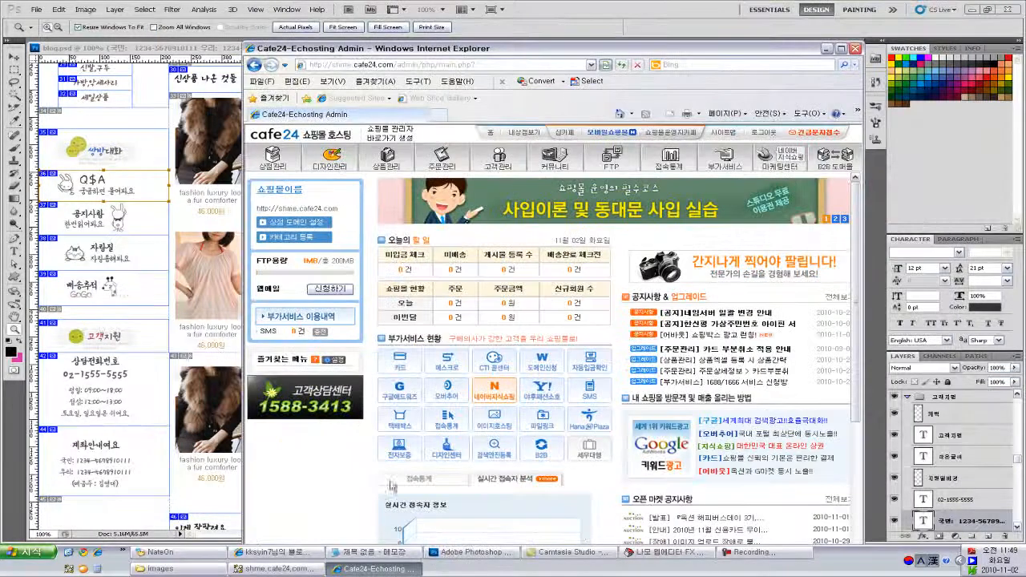
Maximize the administration window and open HTML 디자인 설정 in the design management section
{"action": "double_click", "coordinate": [473, 51]}
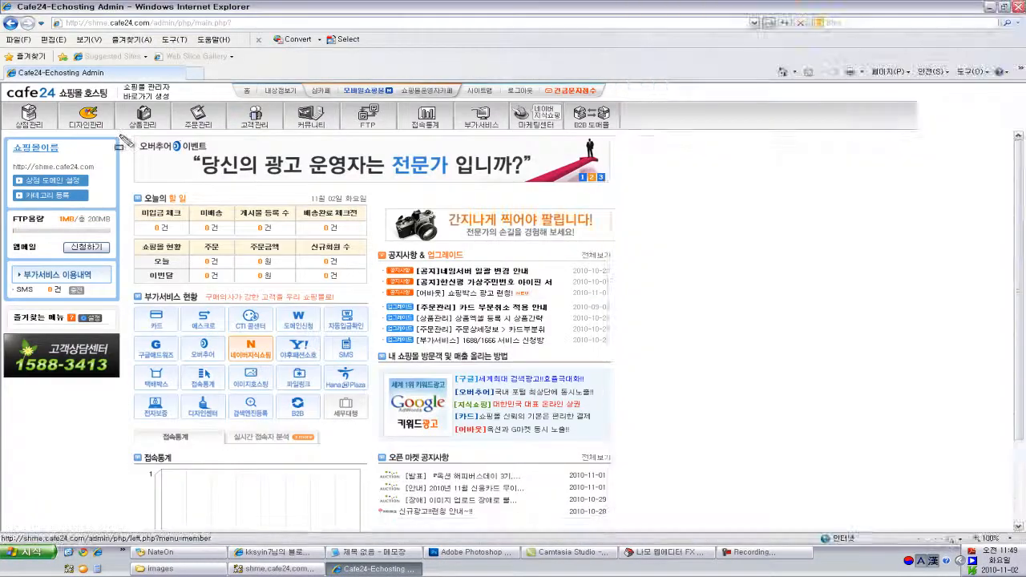
{"action": "left_click", "coordinate": [83, 118]}
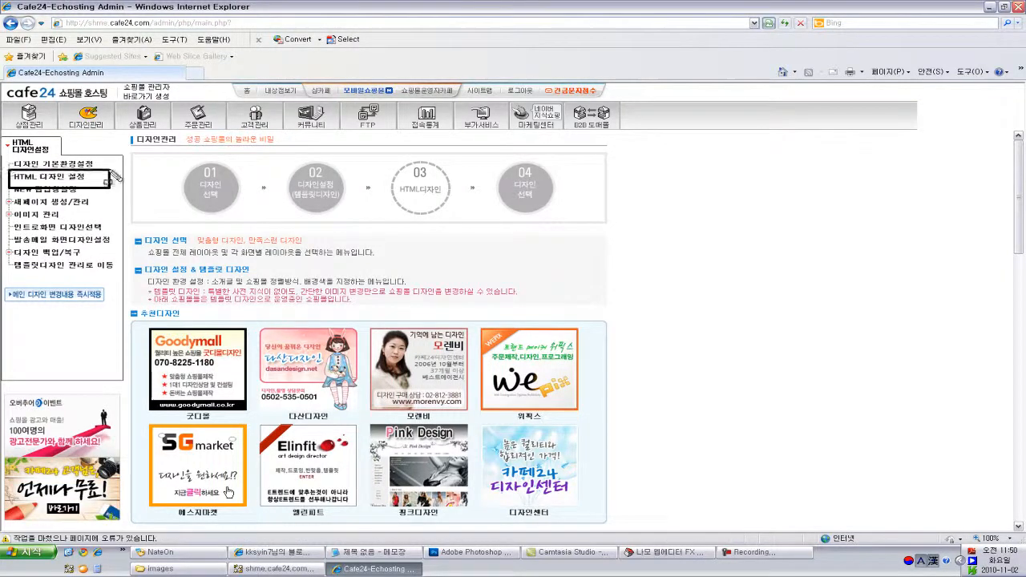
{"action": "left_click", "coordinate": [48, 176]}
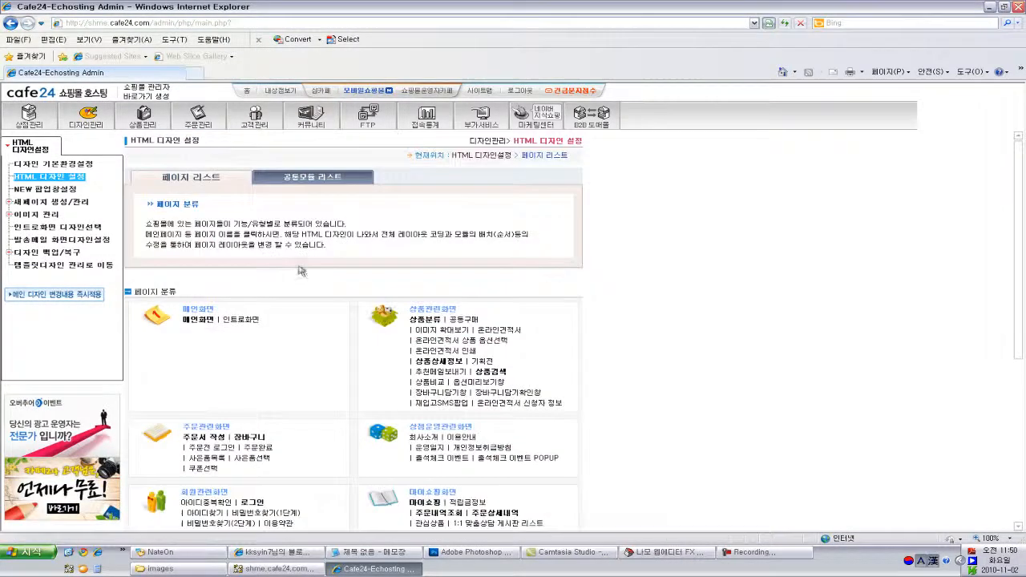
Locate the 메인화면 entry in the page list, and open the common module list (공통모듈 리스트)
{"action": "left_click_drag", "start_coordinate": [178, 330], "coordinate": [221, 311]}
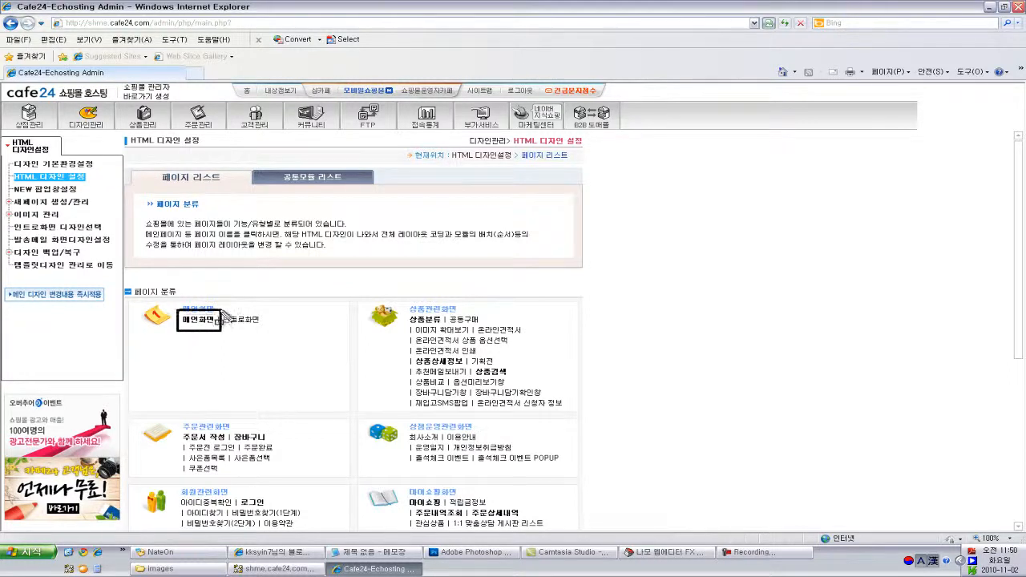
{"action": "key", "text": "Escape"}
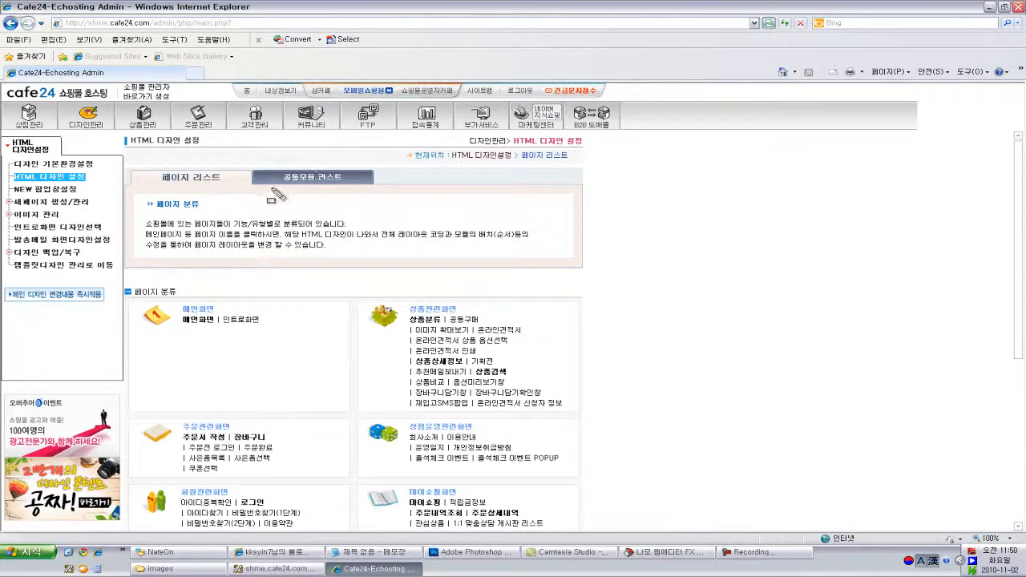
{"action": "left_click_drag", "start_coordinate": [249, 192], "coordinate": [387, 168]}
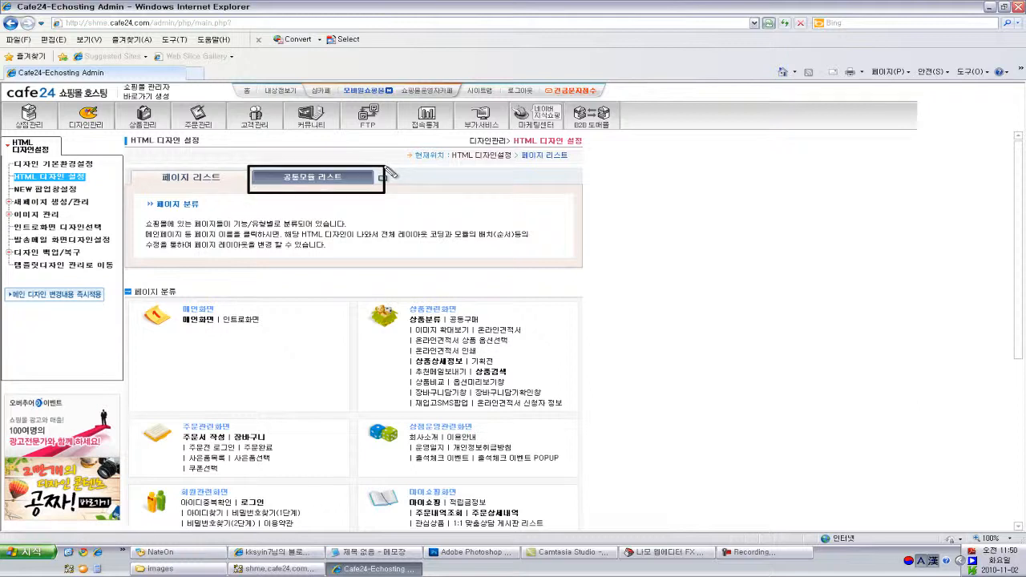
{"action": "key", "text": "Escape"}
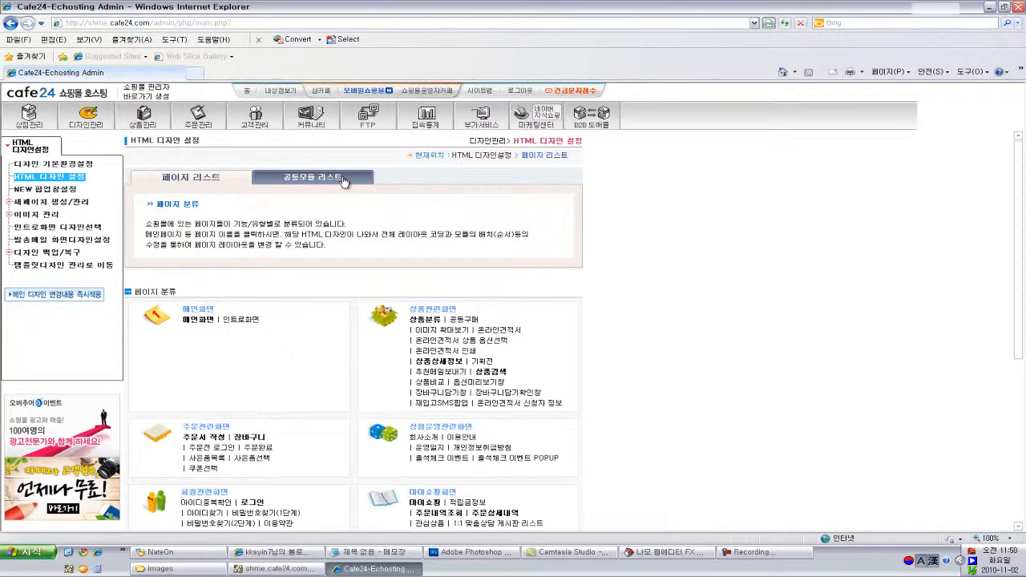
{"action": "left_click", "coordinate": [343, 181]}
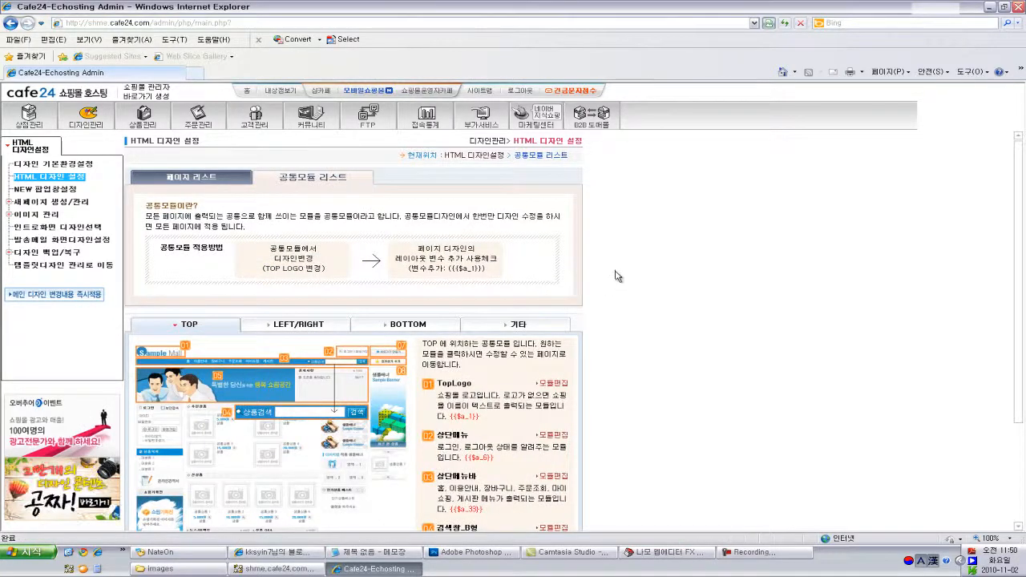
Review the TOP common modules, focusing on the 상단메뉴 module and its 모듈편집 link
{"action": "scroll", "coordinate": [614, 268], "scroll_direction": "down", "scroll_amount": 3}
{"action": "scroll", "coordinate": [615, 269], "scroll_direction": "up", "scroll_amount": 3}
{"action": "scroll", "coordinate": [614, 269], "scroll_direction": "down", "scroll_amount": 3}
{"action": "key", "text": "ctrl+shift+d"}
{"action": "mouse_move", "coordinate": [128, 218]}
{"action": "left_mouse_down"}
{"action": "mouse_move", "coordinate": [254, 195]}
{"action": "mouse_move", "coordinate": [244, 196]}
{"action": "left_mouse_up"}
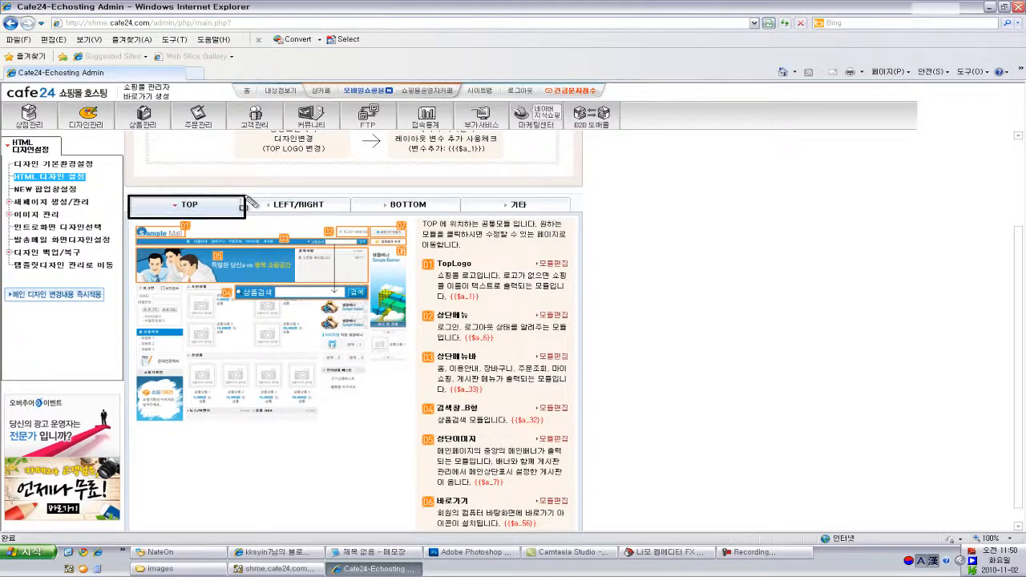
{"action": "mouse_move", "coordinate": [416, 294]}
{"action": "left_mouse_down"}
{"action": "mouse_move", "coordinate": [490, 333]}
{"action": "mouse_move", "coordinate": [588, 350]}
{"action": "left_mouse_up"}
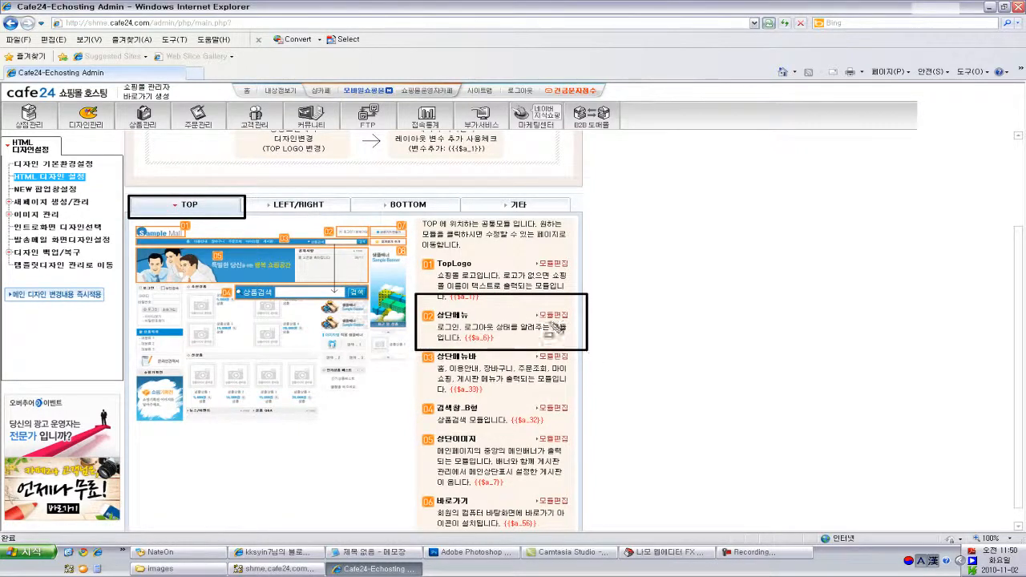
{"action": "left_click_drag", "start_coordinate": [527, 311], "coordinate": [569, 320]}
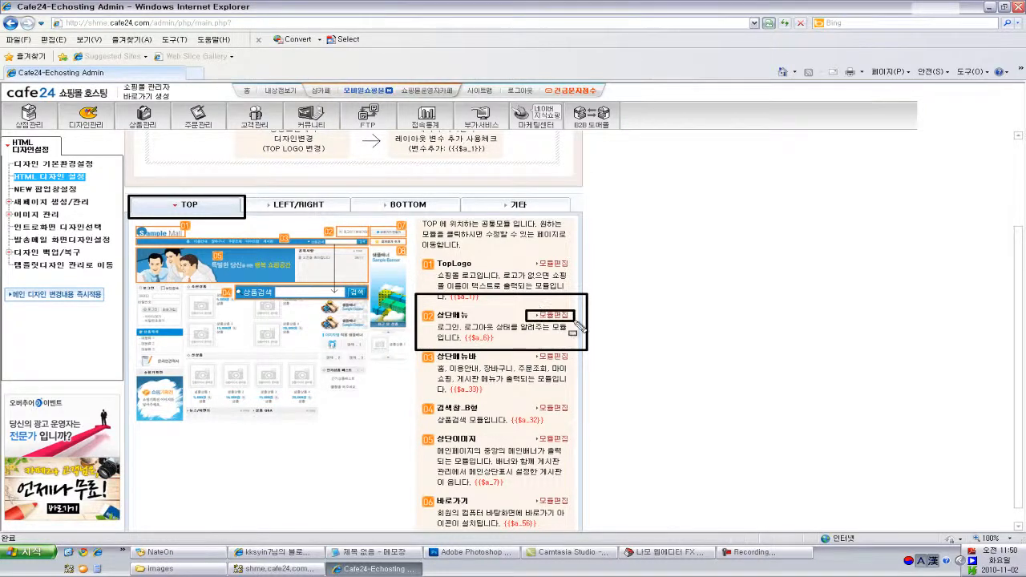
{"action": "key", "text": "ctrl+shift+d"}
{"action": "key", "text": "ctrl+shift+d"}
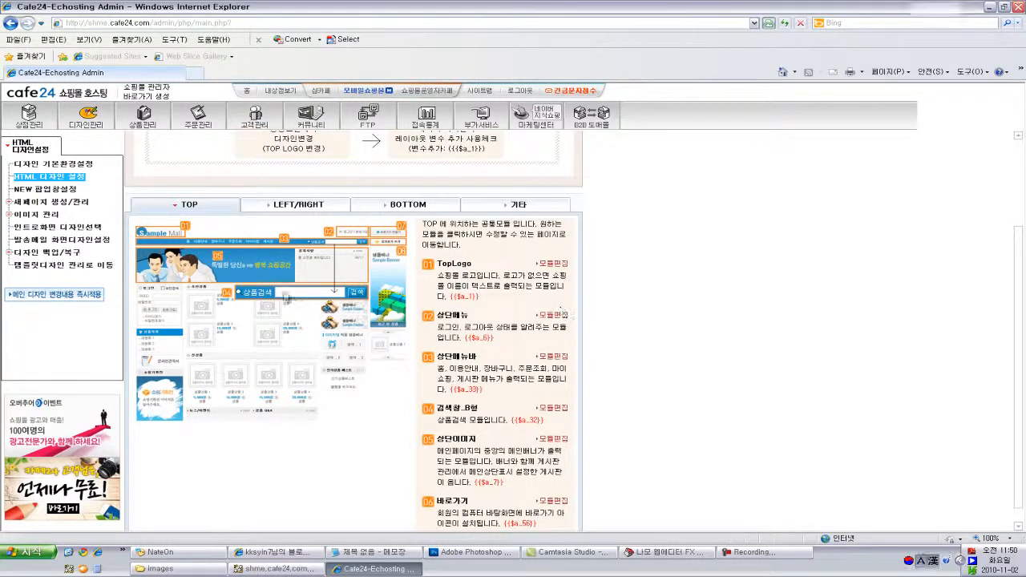
Display the LEFT/RIGHT common modules and look through their layout preview and module list
{"action": "left_click_drag", "start_coordinate": [238, 217], "coordinate": [347, 193]}
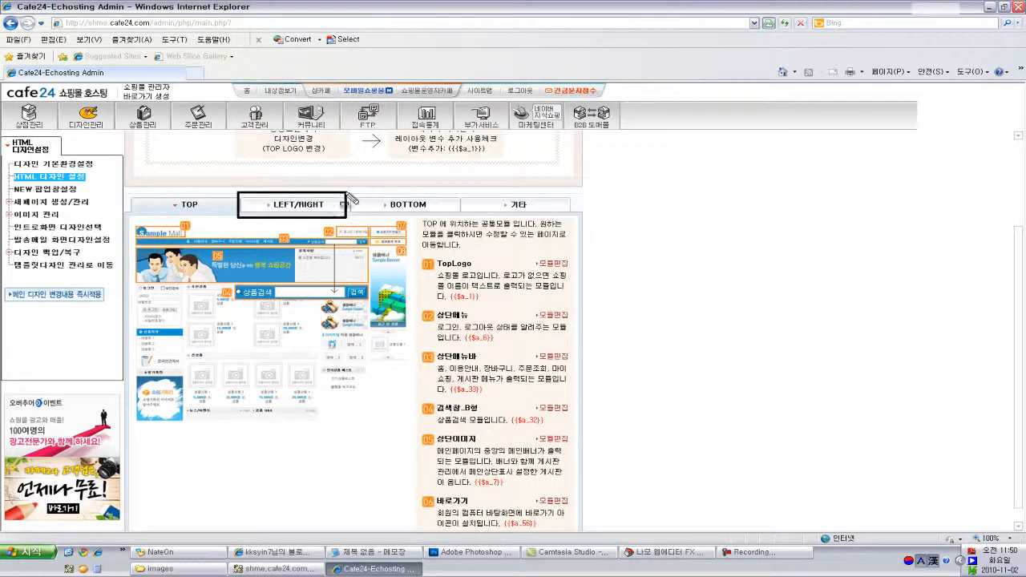
{"action": "left_click_drag", "start_coordinate": [133, 227], "coordinate": [186, 524]}
{"action": "key", "text": "Escape"}
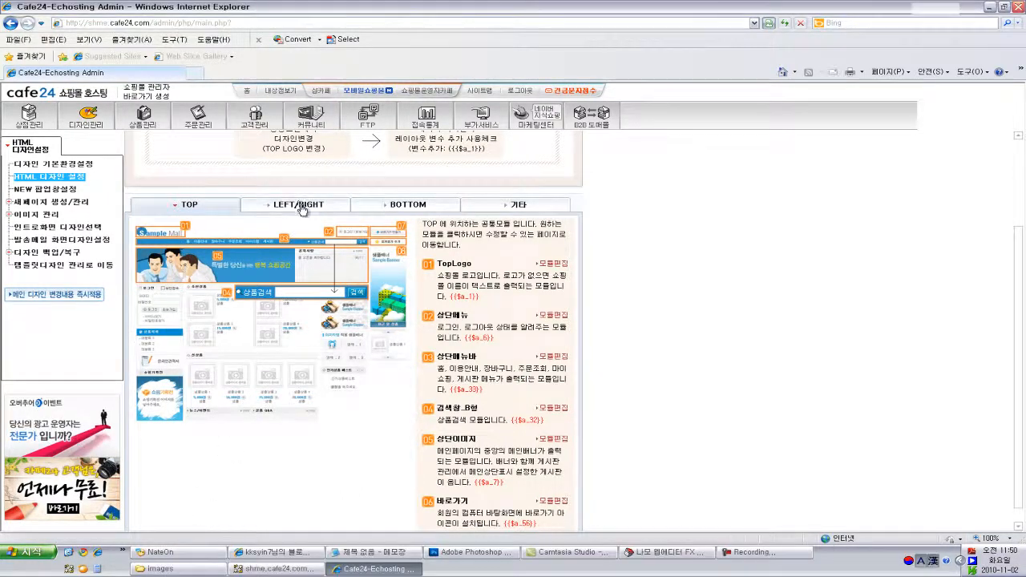
{"action": "left_click", "coordinate": [298, 206]}
{"action": "scroll", "coordinate": [797, 332], "scroll_direction": "down", "scroll_amount": 5}
{"action": "scroll", "coordinate": [738, 312], "scroll_direction": "up", "scroll_amount": 3}
{"action": "scroll", "coordinate": [784, 326], "scroll_direction": "up", "scroll_amount": 1}
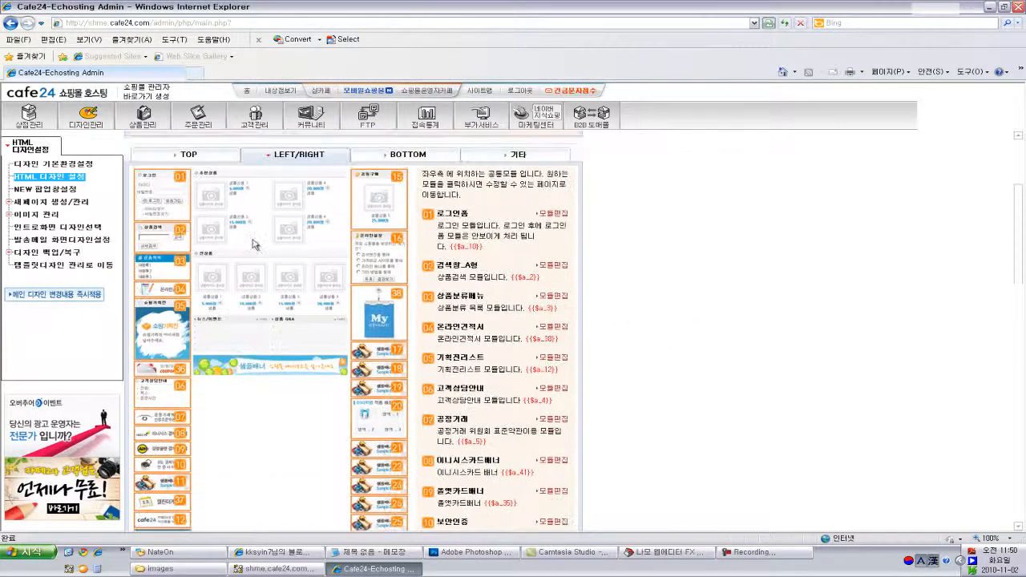
Examine the numbered modules in both side columns of the LEFT/RIGHT layout preview
{"action": "mouse_move", "coordinate": [134, 169]}
{"action": "left_mouse_down"}
{"action": "mouse_move", "coordinate": [156, 207]}
{"action": "mouse_move", "coordinate": [198, 550]}
{"action": "left_mouse_up"}
{"action": "mouse_move", "coordinate": [354, 169]}
{"action": "left_mouse_down"}
{"action": "mouse_move", "coordinate": [461, 463]}
{"action": "mouse_move", "coordinate": [437, 562]}
{"action": "mouse_move", "coordinate": [417, 564]}
{"action": "left_mouse_up"}
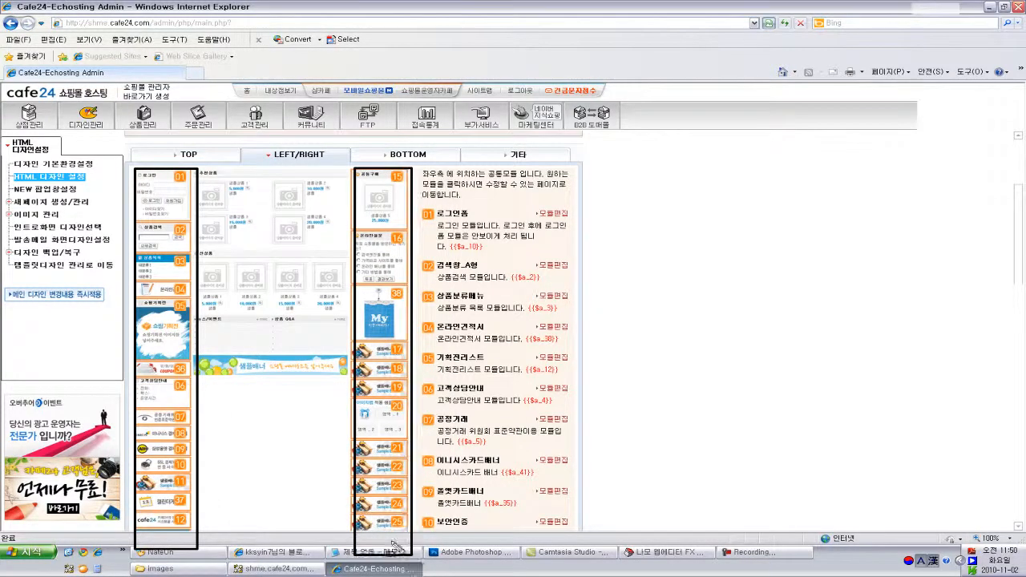
{"action": "key", "text": "Escape"}
{"action": "scroll", "coordinate": [744, 347], "scroll_direction": "down", "scroll_amount": 3}
{"action": "scroll", "coordinate": [747, 356], "scroll_direction": "up", "scroll_amount": 3}
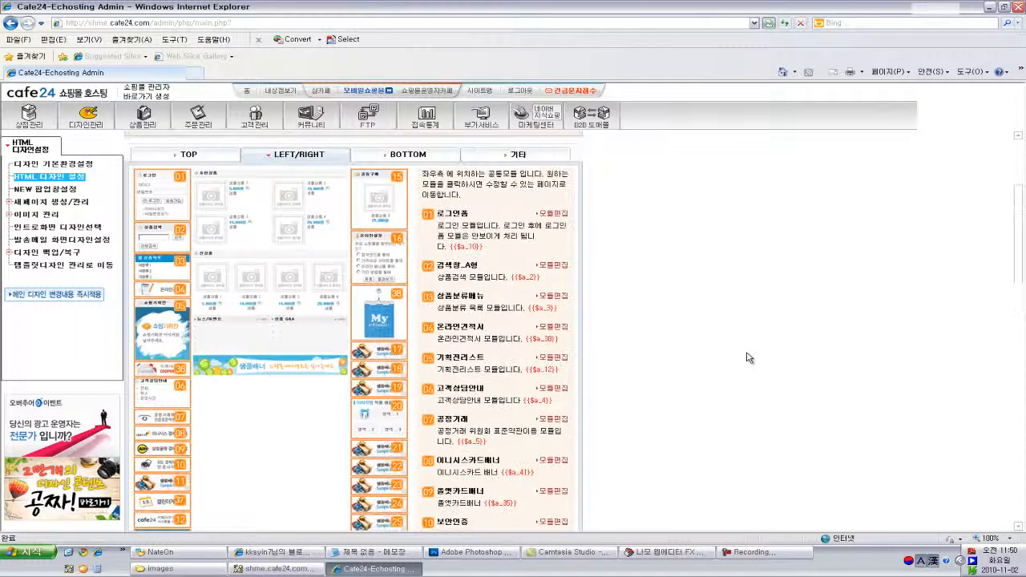
{"action": "scroll", "coordinate": [747, 358], "scroll_direction": "down", "scroll_amount": 1}
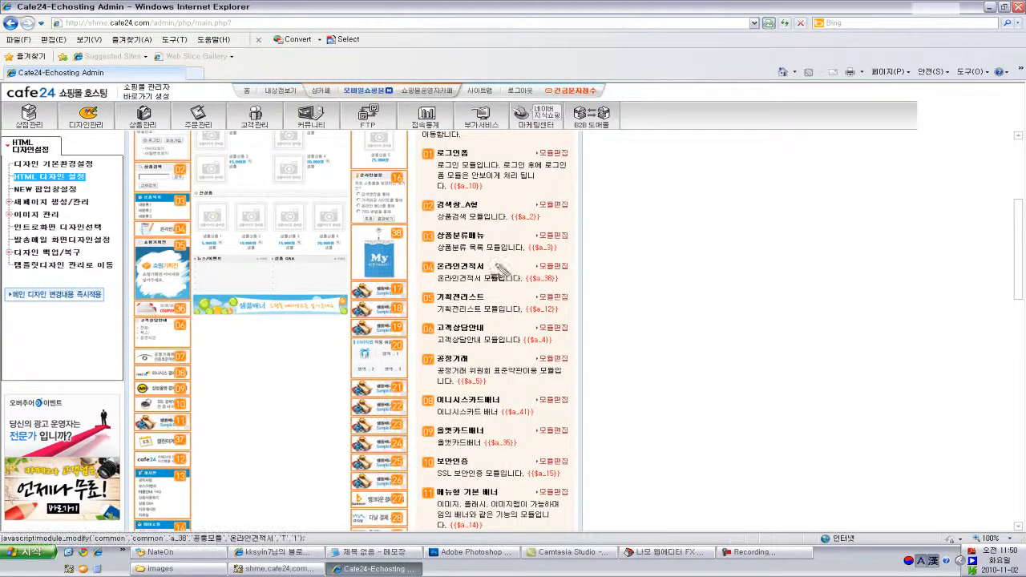
Review the LEFT/RIGHT modules 01 to 10, separating 상품분류메뉴 from the login, search, estimate, card-banner and security modules around it
{"action": "left_click_drag", "start_coordinate": [416, 258], "coordinate": [591, 223]}
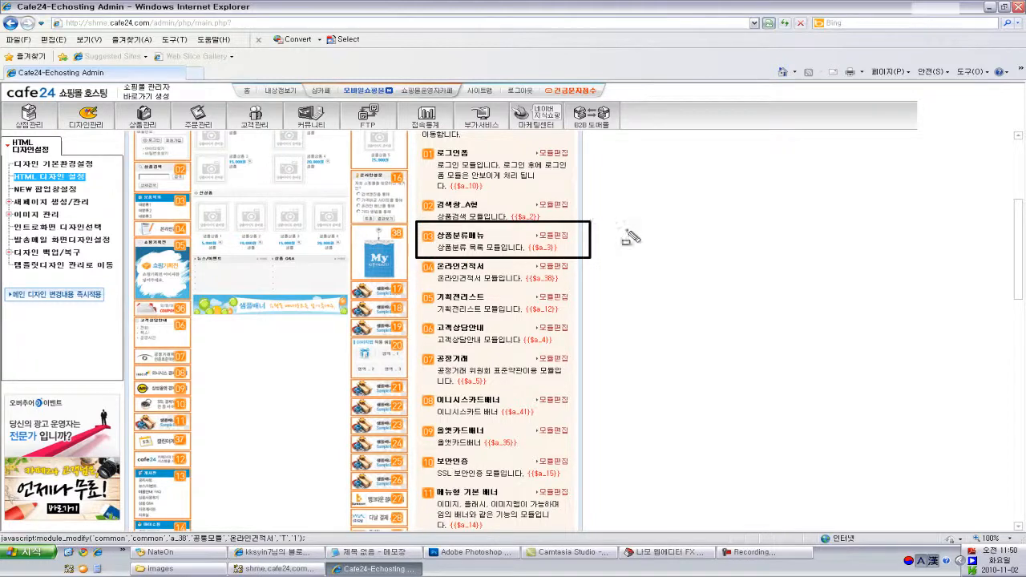
{"action": "key", "text": "Escape"}
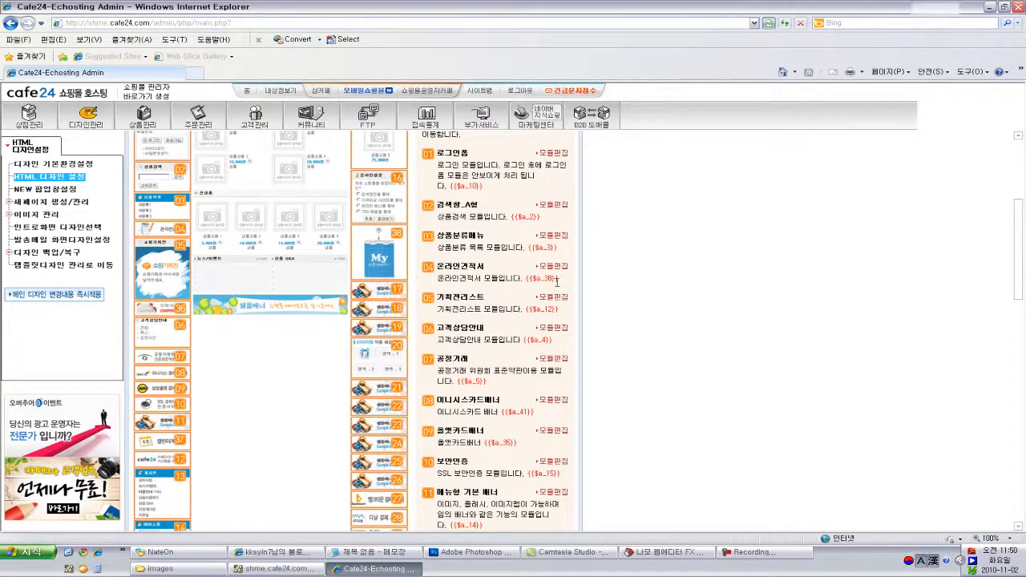
{"action": "left_click_drag", "start_coordinate": [567, 255], "coordinate": [429, 375]}
{"action": "left_click_drag", "start_coordinate": [423, 250], "coordinate": [576, 386]}
{"action": "mouse_move", "coordinate": [428, 212]}
{"action": "left_mouse_down"}
{"action": "mouse_move", "coordinate": [564, 205]}
{"action": "mouse_move", "coordinate": [465, 210]}
{"action": "left_mouse_up"}
{"action": "mouse_move", "coordinate": [427, 154]}
{"action": "left_mouse_down"}
{"action": "mouse_move", "coordinate": [580, 146]}
{"action": "mouse_move", "coordinate": [459, 170]}
{"action": "left_mouse_up"}
{"action": "left_click_drag", "start_coordinate": [427, 401], "coordinate": [567, 403]}
{"action": "left_click_drag", "start_coordinate": [433, 437], "coordinate": [574, 439]}
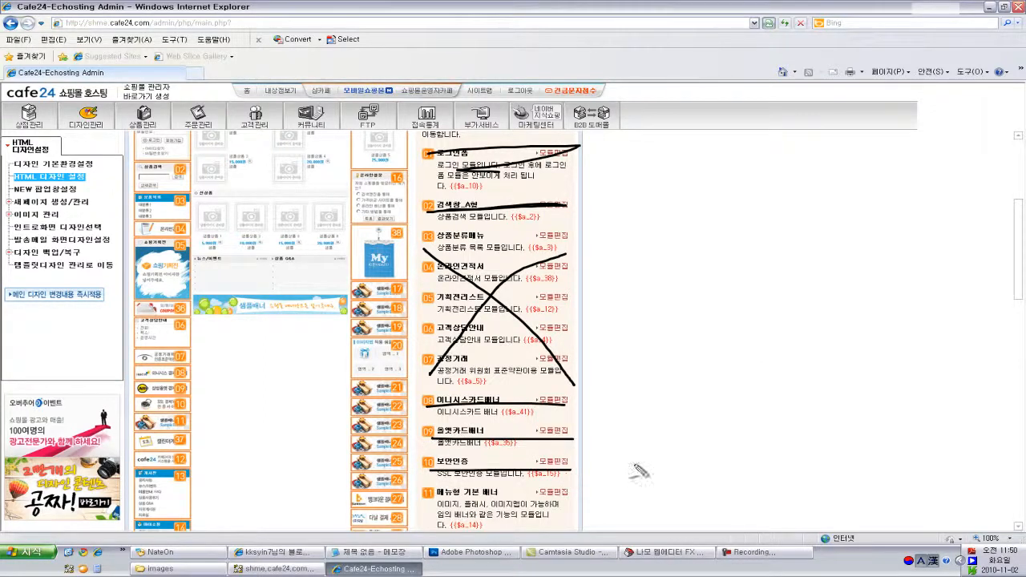
{"action": "key", "text": "Escape"}
Examine the 메뉴형 기본 배너 and 임의 배너 1 entries in the LEFT/RIGHT module list
{"action": "scroll", "coordinate": [665, 453], "scroll_direction": "down", "scroll_amount": 3}
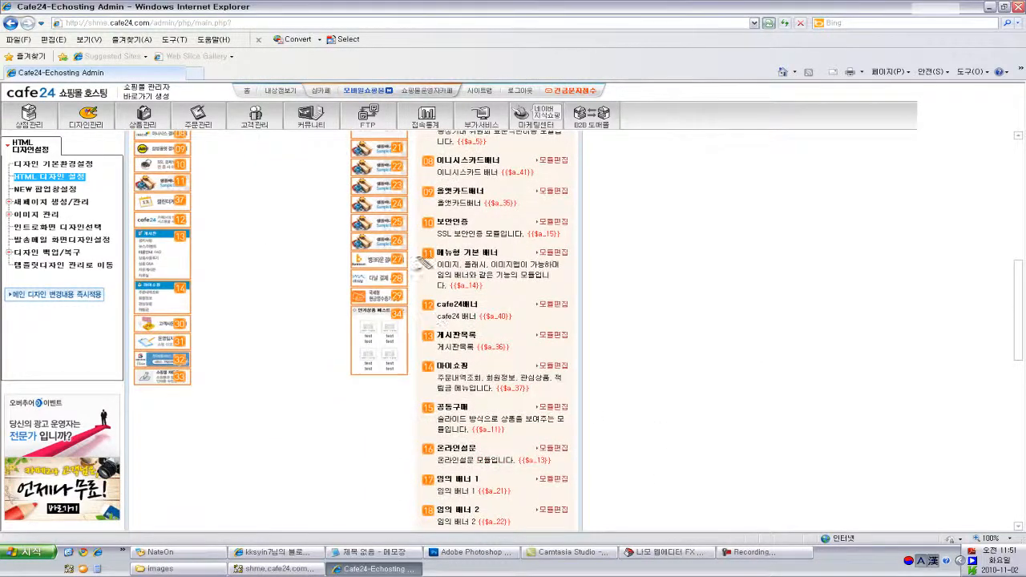
{"action": "mouse_move", "coordinate": [414, 244]}
{"action": "left_mouse_down"}
{"action": "mouse_move", "coordinate": [507, 298]}
{"action": "mouse_move", "coordinate": [569, 305]}
{"action": "mouse_move", "coordinate": [576, 295]}
{"action": "left_mouse_up"}
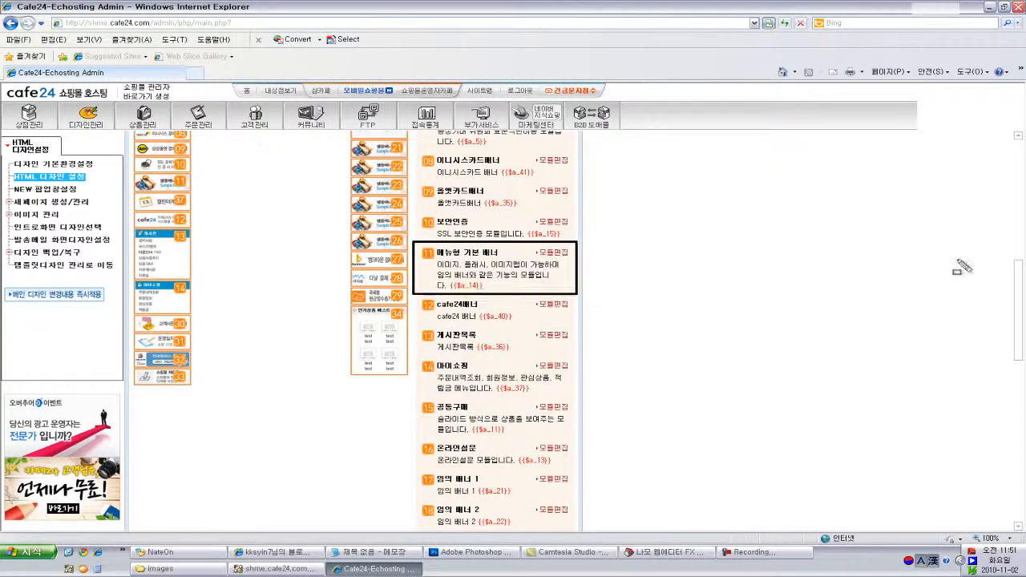
{"action": "mouse_move", "coordinate": [411, 466]}
{"action": "left_mouse_down"}
{"action": "mouse_move", "coordinate": [484, 492]}
{"action": "mouse_move", "coordinate": [586, 508]}
{"action": "left_mouse_up"}
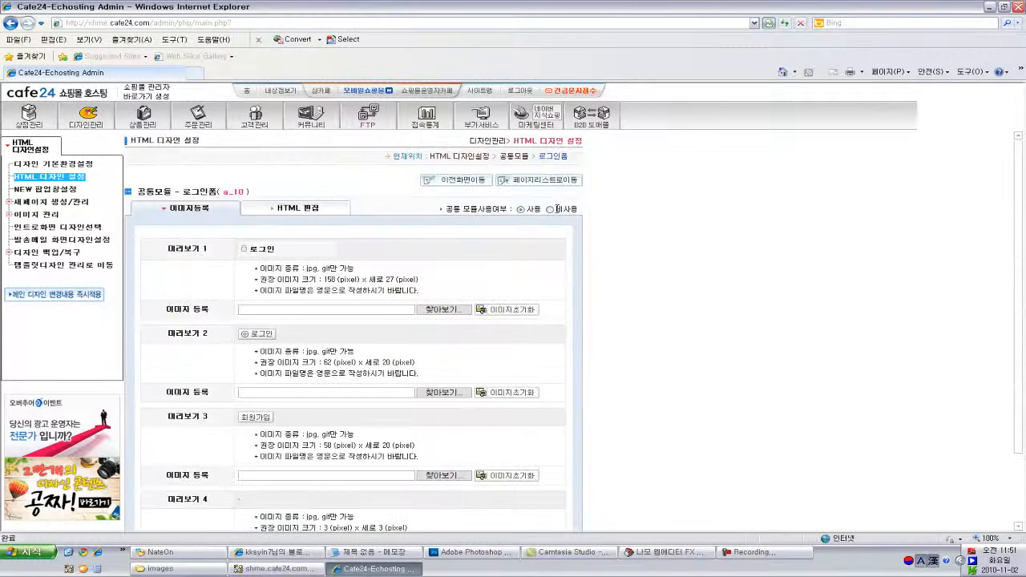
Set the 로그인폼 common module to 비사용 for all pages, and return to the common module list
{"action": "left_click", "coordinate": [551, 210]}
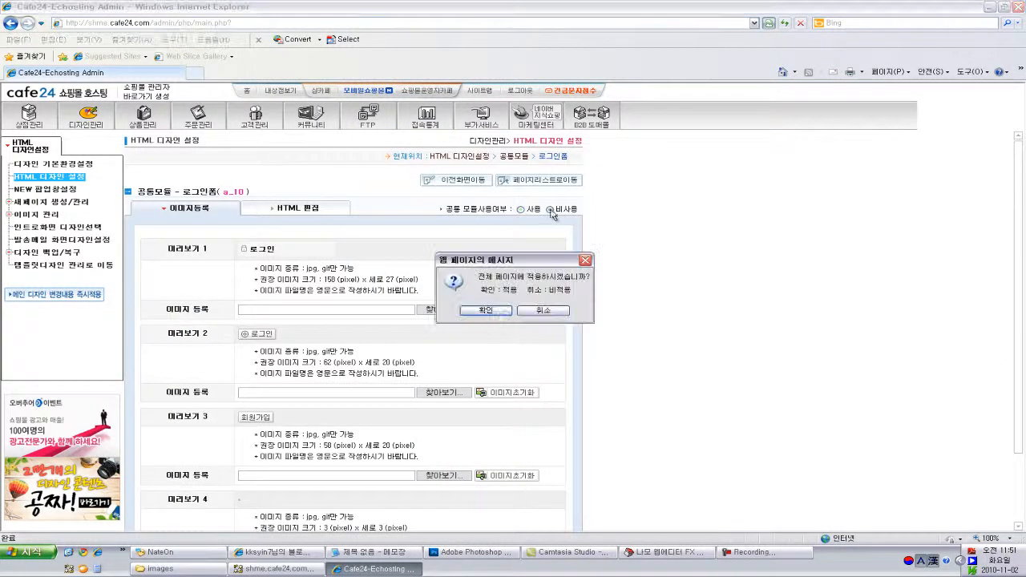
{"action": "left_click", "coordinate": [485, 310]}
{"action": "left_click", "coordinate": [521, 310]}
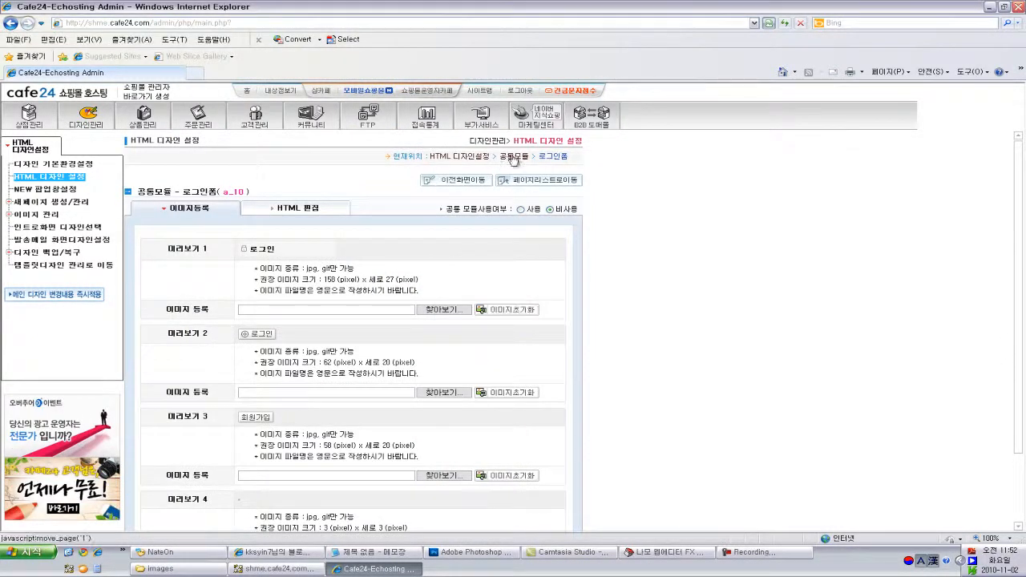
{"action": "left_click", "coordinate": [510, 159]}
Set the 검색창_A형 common module to 비사용 on all pages, and return to the module list
{"action": "scroll", "coordinate": [561, 336], "scroll_direction": "down", "scroll_amount": 3}
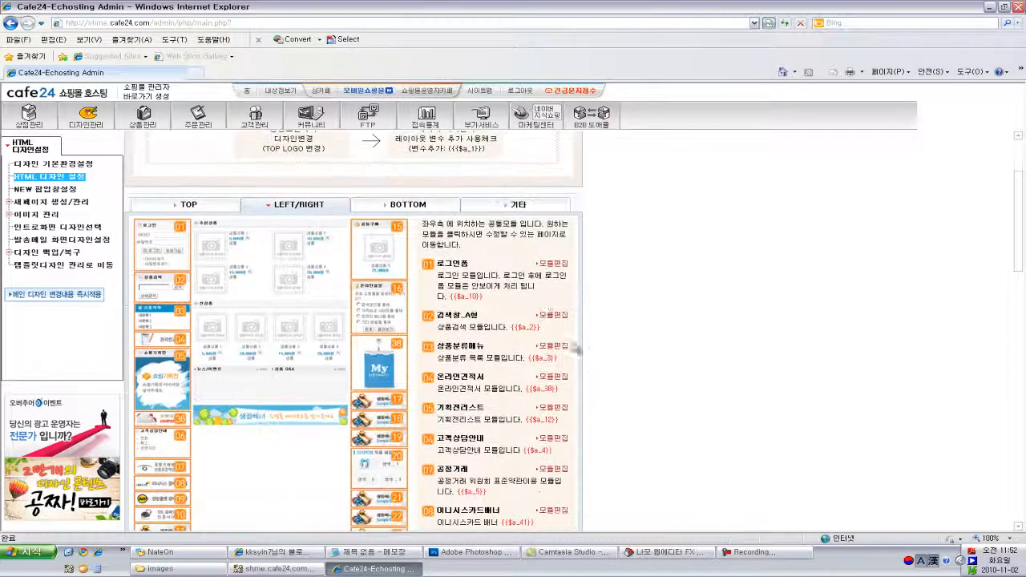
{"action": "left_click", "coordinate": [553, 315]}
{"action": "left_click", "coordinate": [550, 210]}
{"action": "left_click", "coordinate": [495, 313]}
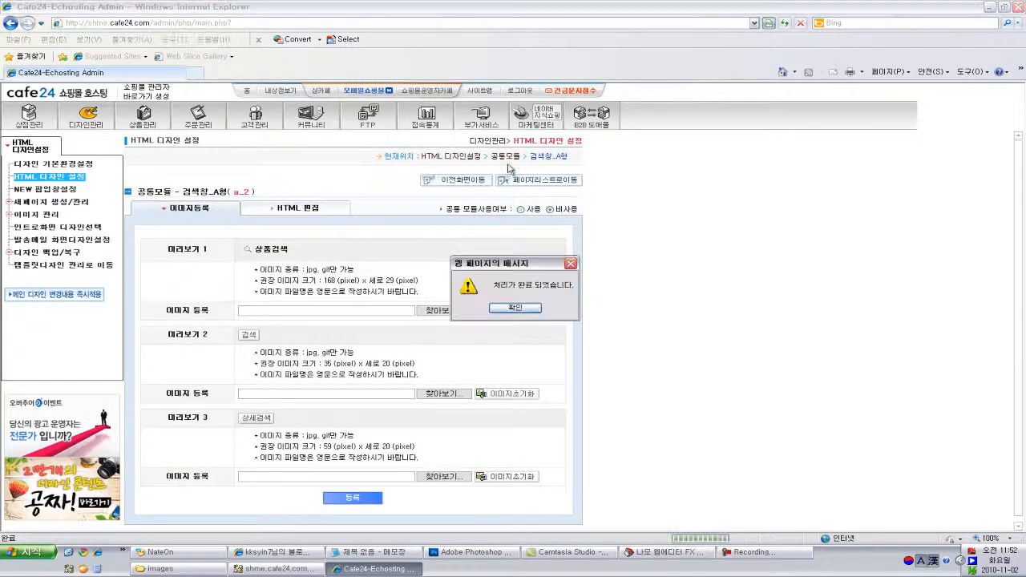
{"action": "key", "text": "Return"}
{"action": "left_click", "coordinate": [515, 159]}
Disable the 온라인견적서 common module (비사용) on all pages, and go back to the module list
{"action": "scroll", "coordinate": [574, 293], "scroll_direction": "down", "scroll_amount": 2}
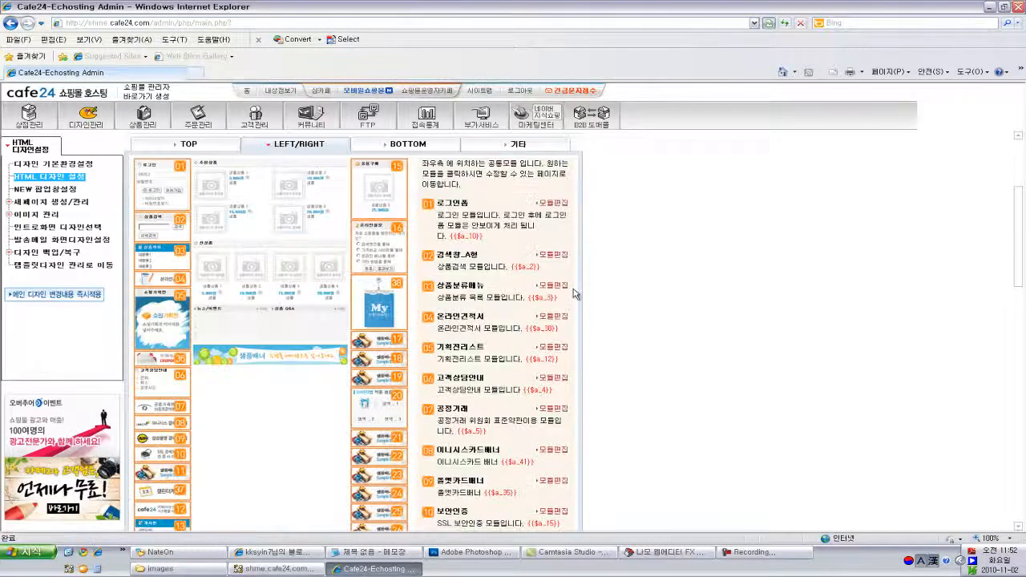
{"action": "left_click", "coordinate": [553, 316]}
{"action": "left_click", "coordinate": [550, 209]}
{"action": "left_click", "coordinate": [523, 291]}
{"action": "key", "text": "Return"}
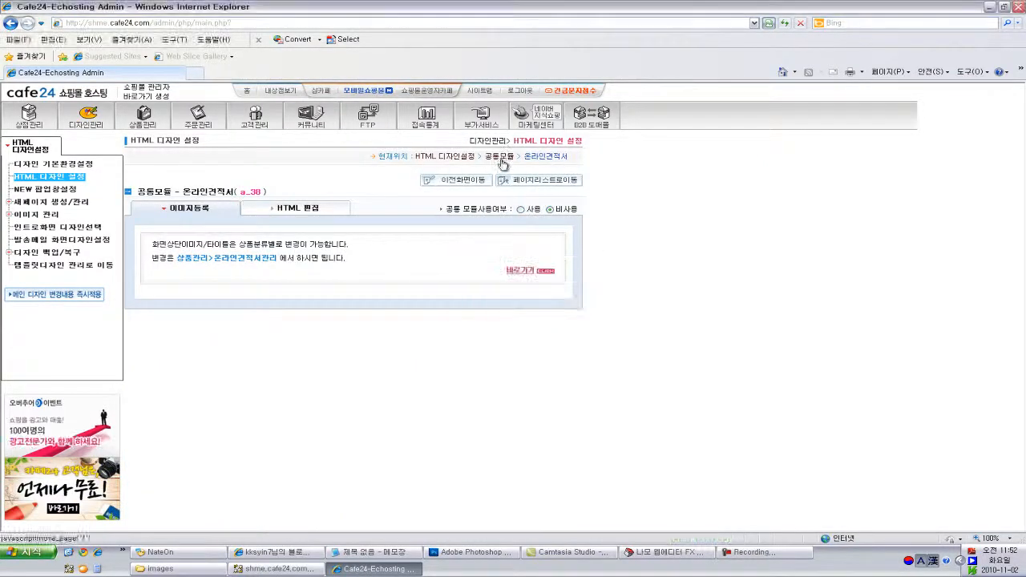
{"action": "left_click", "coordinate": [499, 157]}
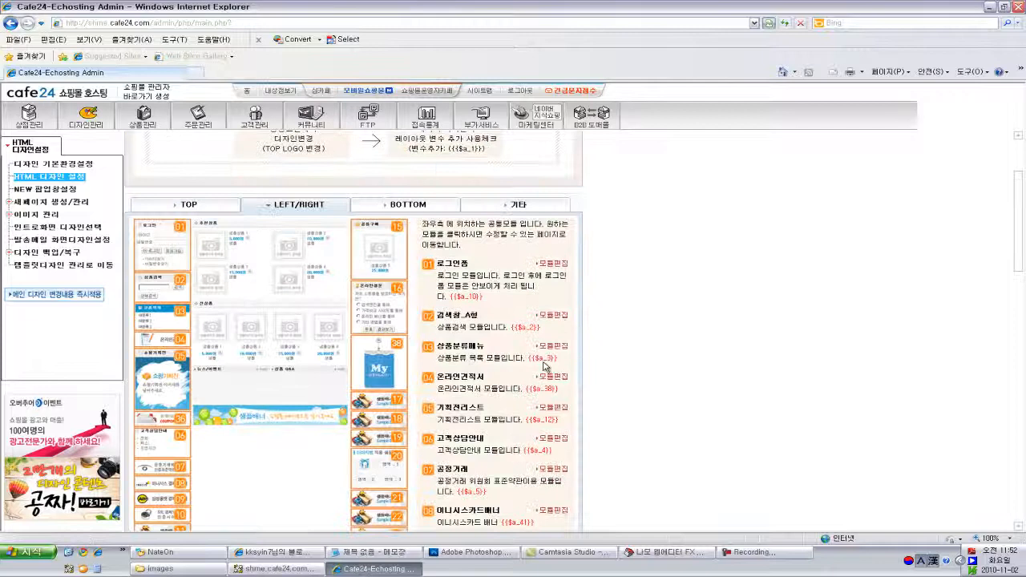
Set the 기획전리스트 and 고객상담안내 common modules to 비사용, returning to the module list after each
{"action": "left_click", "coordinate": [551, 408]}
{"action": "left_click", "coordinate": [498, 157]}
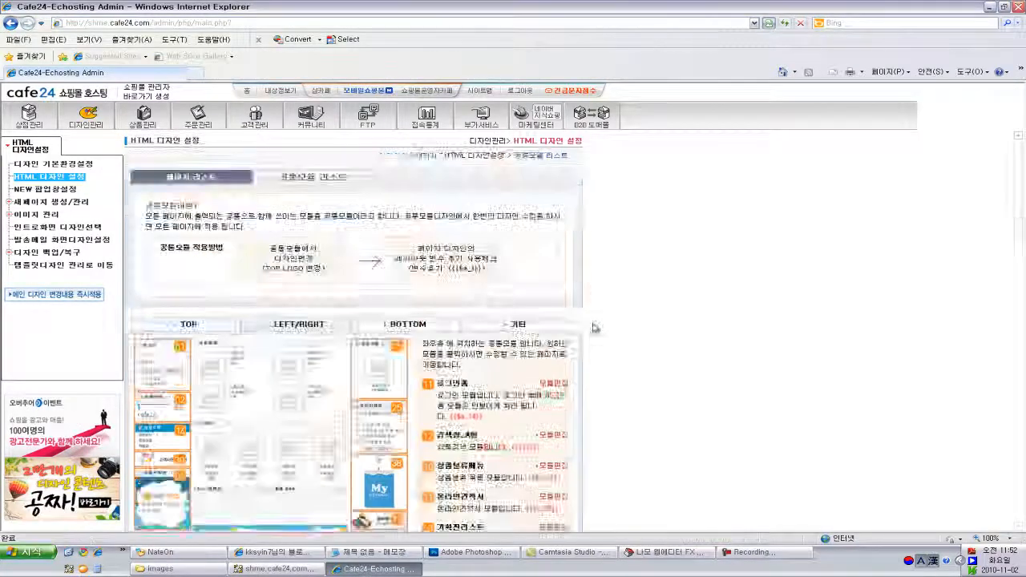
{"action": "left_click", "coordinate": [552, 258]}
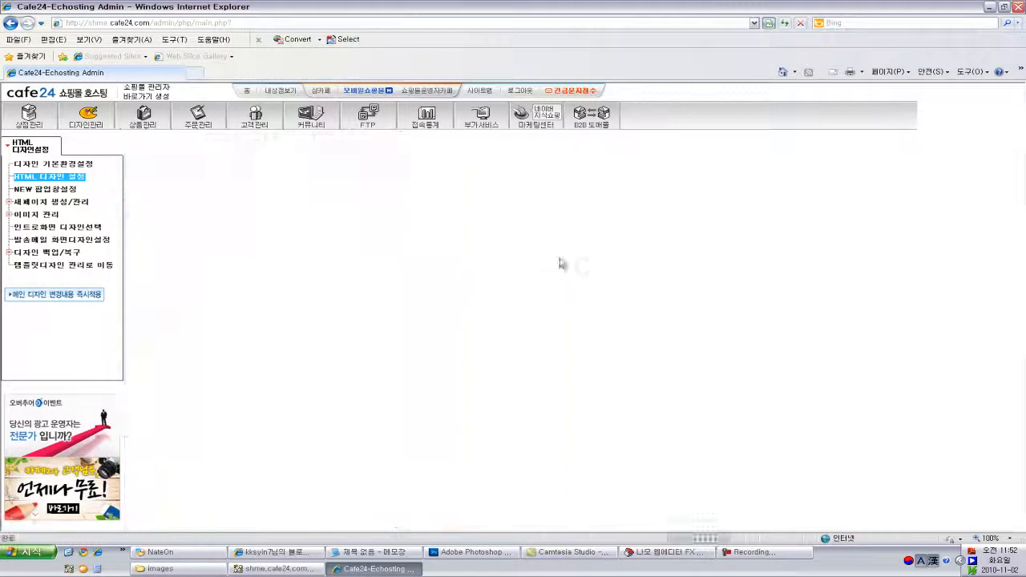
{"action": "left_click", "coordinate": [498, 158]}
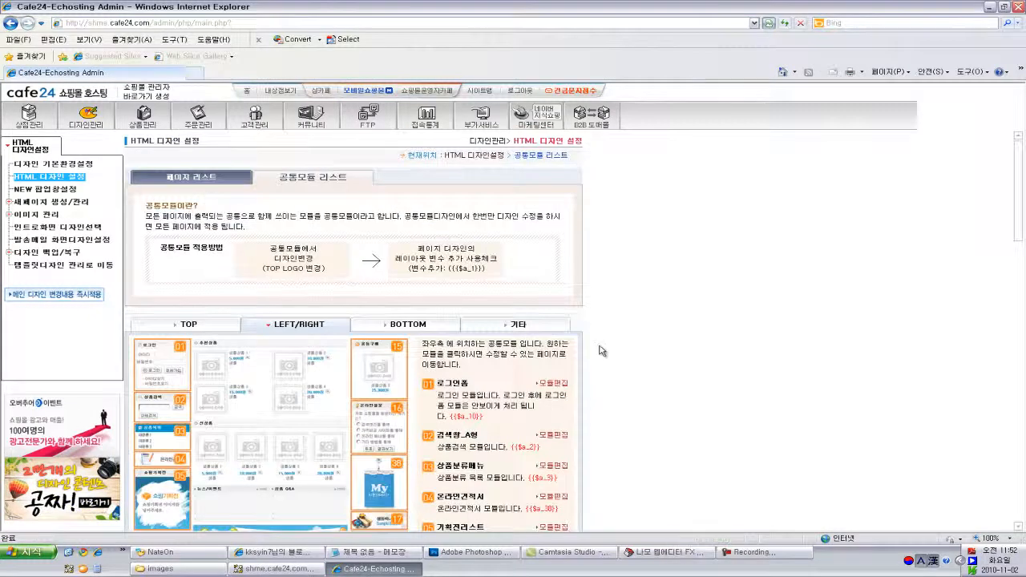
Set the 공정거래 common module to 비사용, and return to the common module list
{"action": "scroll", "coordinate": [564, 323], "scroll_direction": "down", "scroll_amount": 5}
{"action": "left_click", "coordinate": [553, 349]}
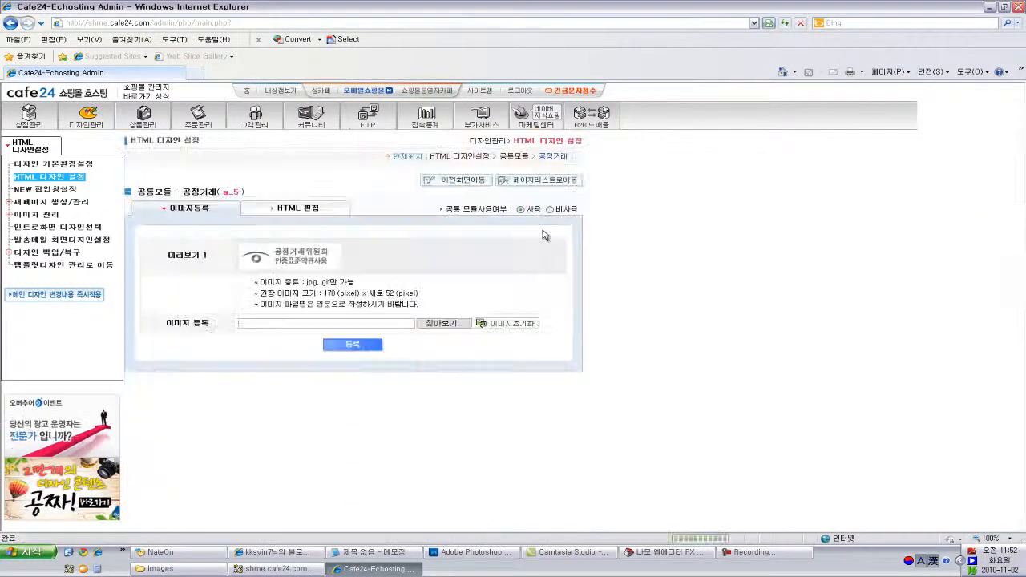
{"action": "key", "text": "Return"}
{"action": "left_click", "coordinate": [524, 156]}
Make sure the 이니시스카드배너 and 올앳카드배너 common modules are set to 비사용, returning to the list after each
{"action": "scroll", "coordinate": [568, 309], "scroll_direction": "down", "scroll_amount": 5}
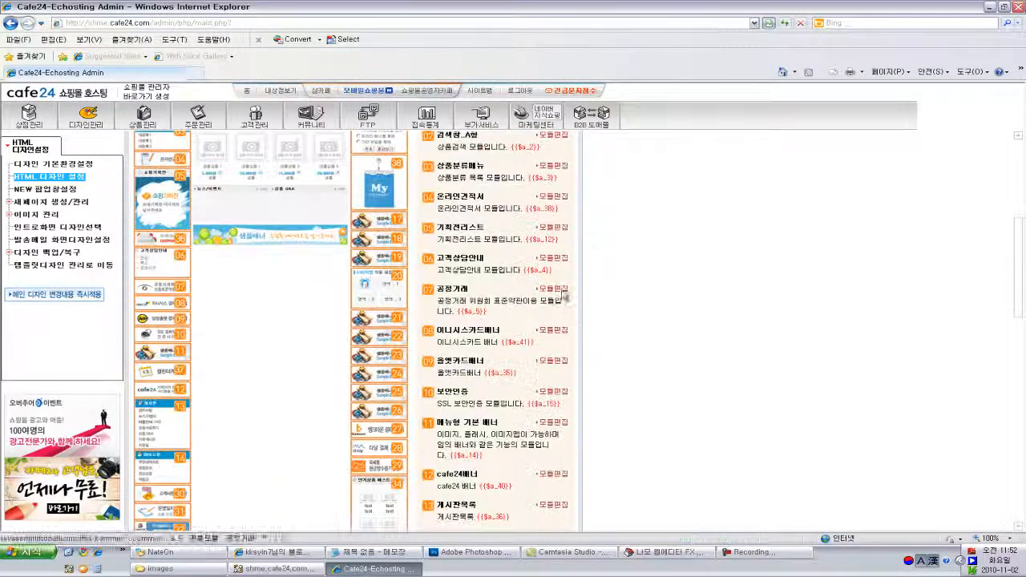
{"action": "left_click", "coordinate": [552, 330]}
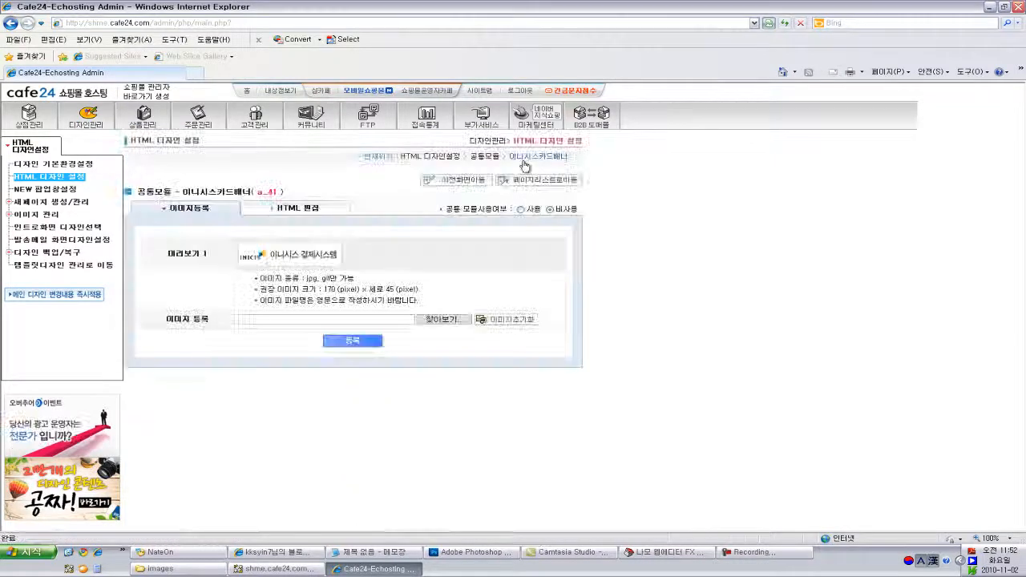
{"action": "left_click", "coordinate": [485, 156]}
{"action": "scroll", "coordinate": [510, 409], "scroll_direction": "down", "scroll_amount": 5}
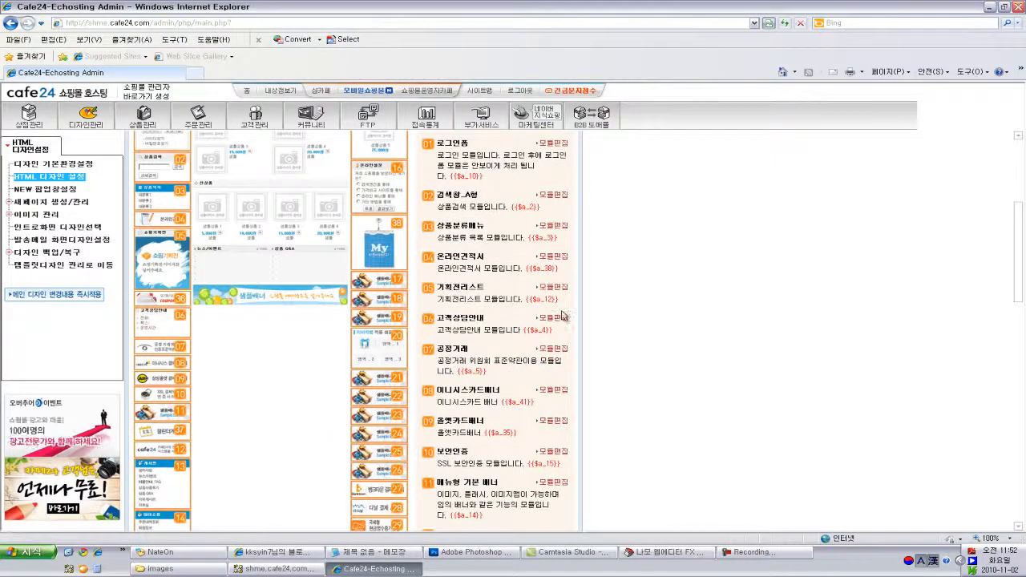
{"action": "left_click", "coordinate": [553, 420]}
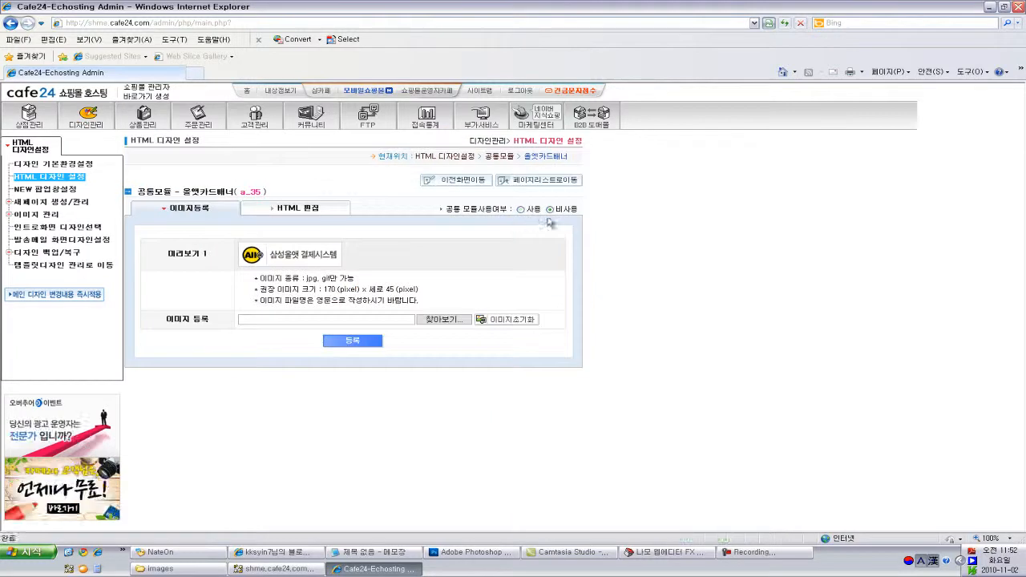
{"action": "left_click", "coordinate": [499, 157]}
Set the 보안인증 and cafe24배너 common modules to 비사용, returning to the module list after each
{"action": "scroll", "coordinate": [577, 401], "scroll_direction": "down", "scroll_amount": 5}
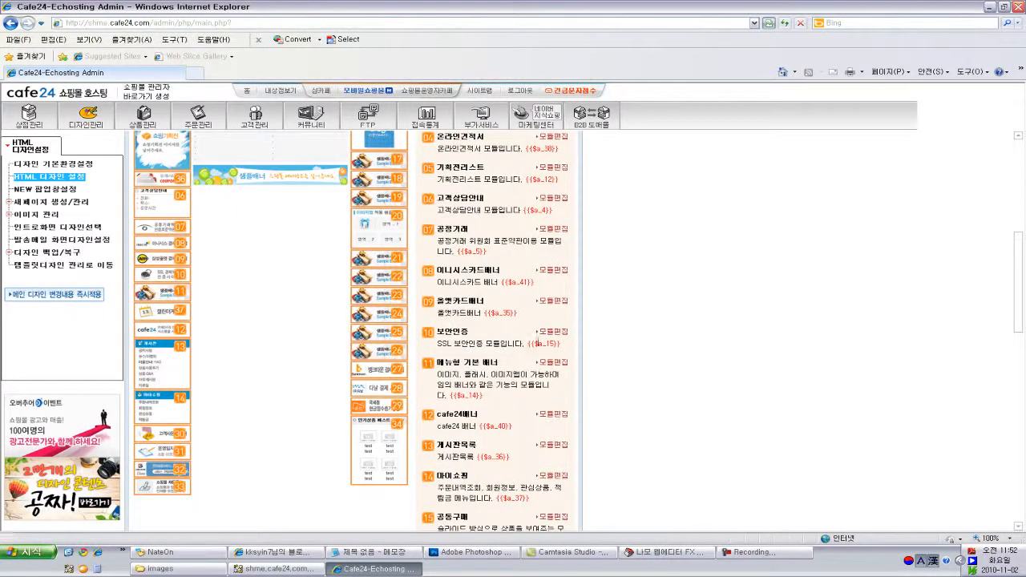
{"action": "left_click", "coordinate": [555, 332]}
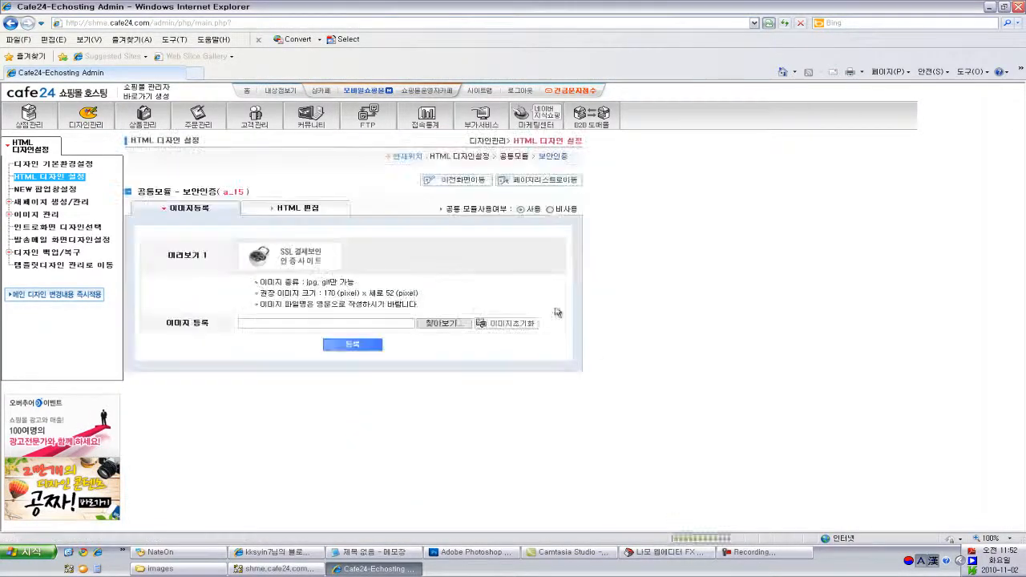
{"action": "left_click", "coordinate": [516, 157]}
{"action": "scroll", "coordinate": [591, 372], "scroll_direction": "down", "scroll_amount": 5}
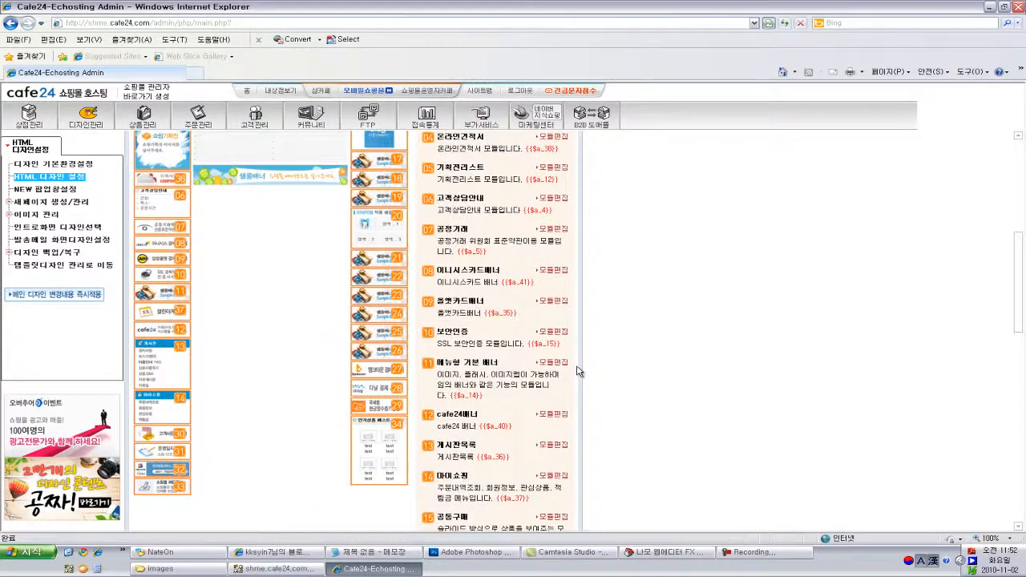
{"action": "scroll", "coordinate": [564, 370], "scroll_direction": "down", "scroll_amount": 1}
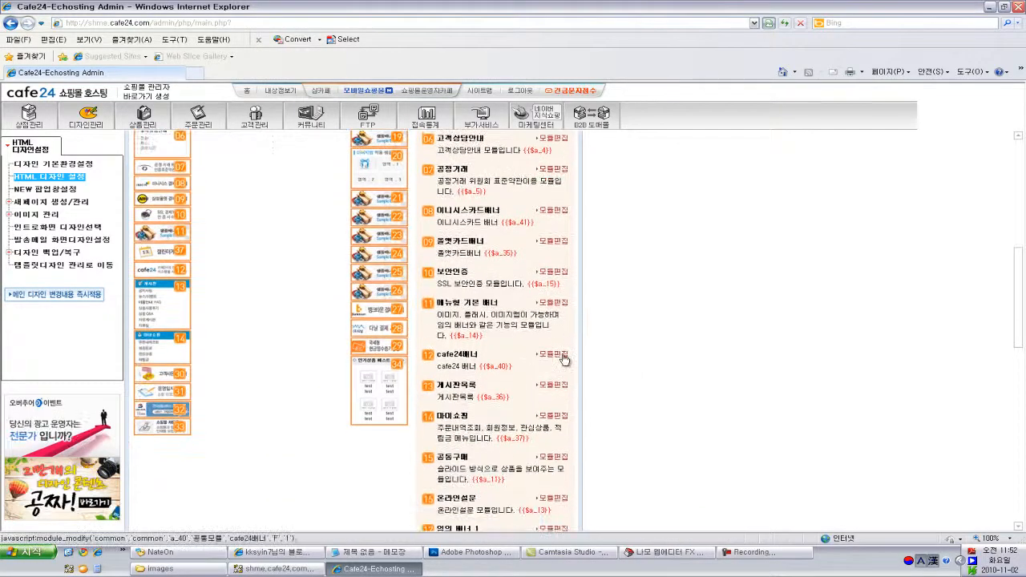
{"action": "left_click", "coordinate": [561, 362]}
{"action": "left_click", "coordinate": [507, 158]}
Go through the LEFT/RIGHT modules that follow cafe24배너, from 게시판목록 down to the 임의 배너 entries
{"action": "scroll", "coordinate": [623, 388], "scroll_direction": "down", "scroll_amount": 5}
{"action": "scroll", "coordinate": [622, 385], "scroll_direction": "up", "scroll_amount": 5}
{"action": "scroll", "coordinate": [607, 376], "scroll_direction": "down", "scroll_amount": 5}
{"action": "scroll", "coordinate": [607, 375], "scroll_direction": "down", "scroll_amount": 3}
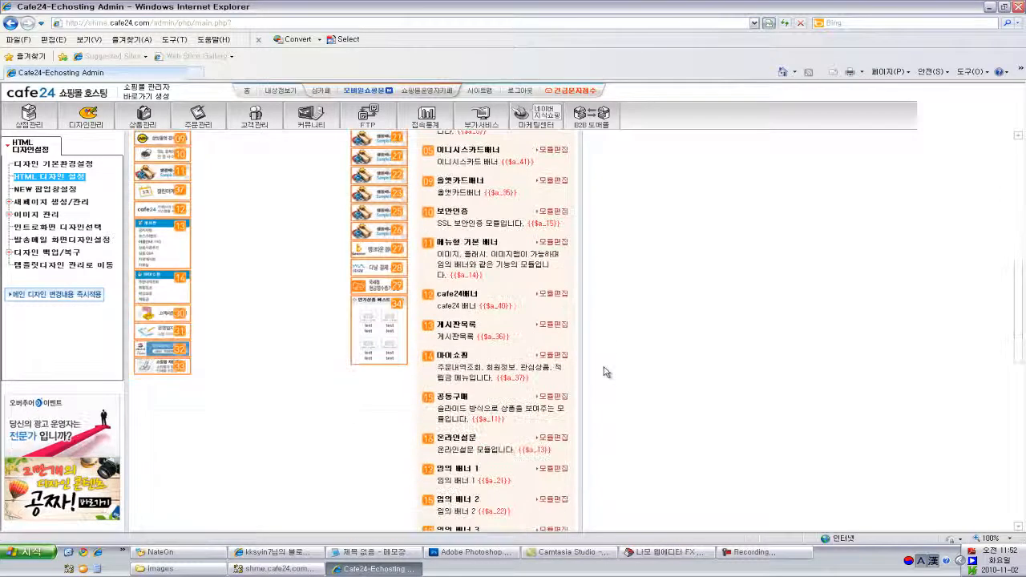
{"action": "left_click", "coordinate": [564, 476]}
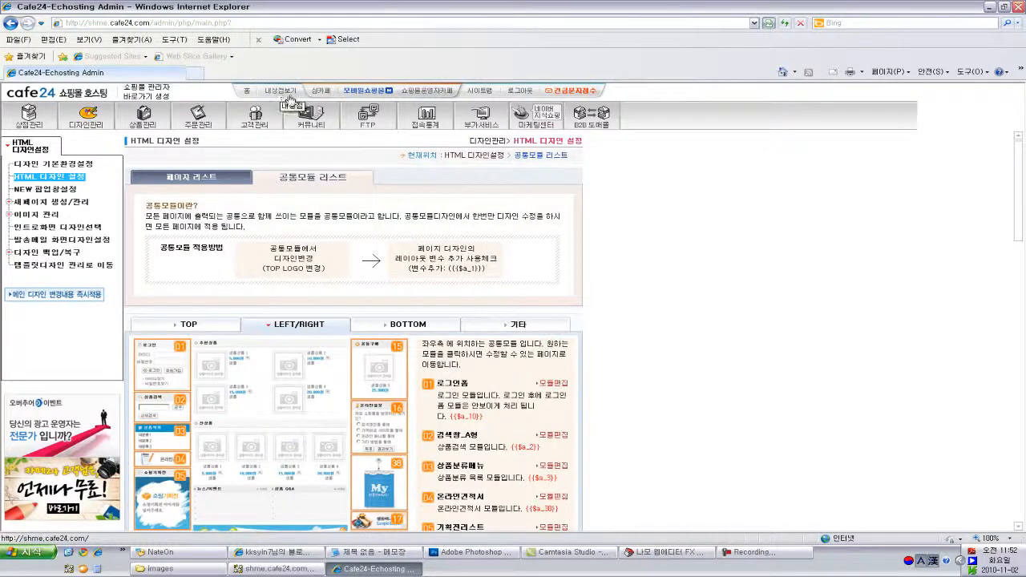
View the live shop (내상점보기) to check which side-column modules are displayed, and close its window
{"action": "left_click", "coordinate": [289, 96]}
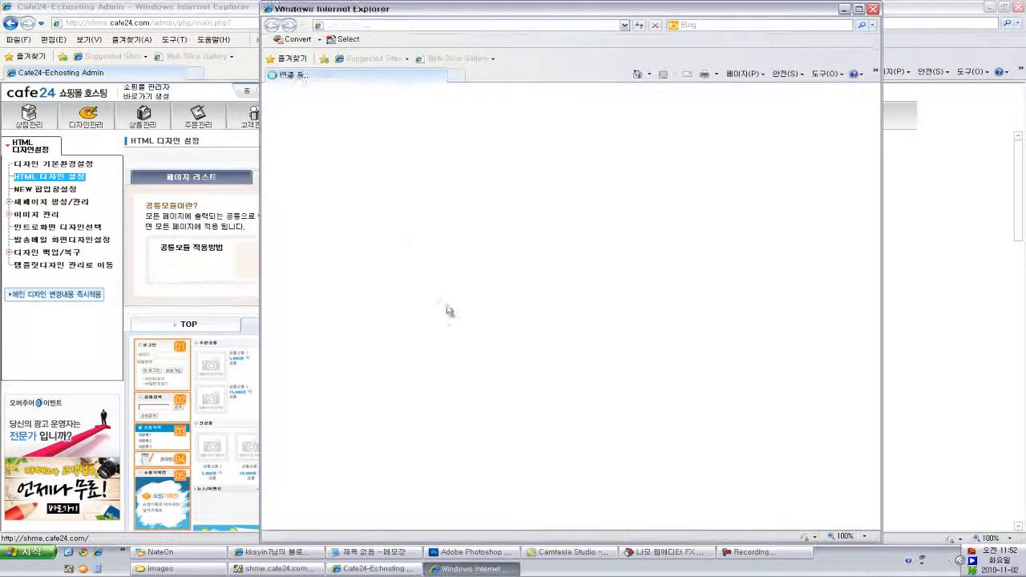
{"action": "scroll", "coordinate": [367, 316], "scroll_direction": "down", "scroll_amount": 3}
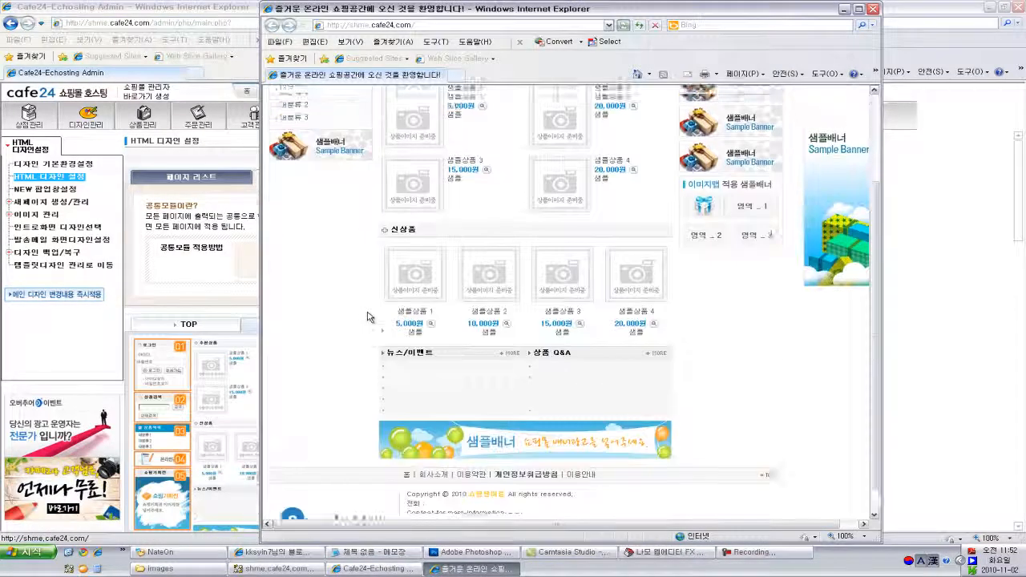
{"action": "scroll", "coordinate": [367, 319], "scroll_direction": "up", "scroll_amount": 3}
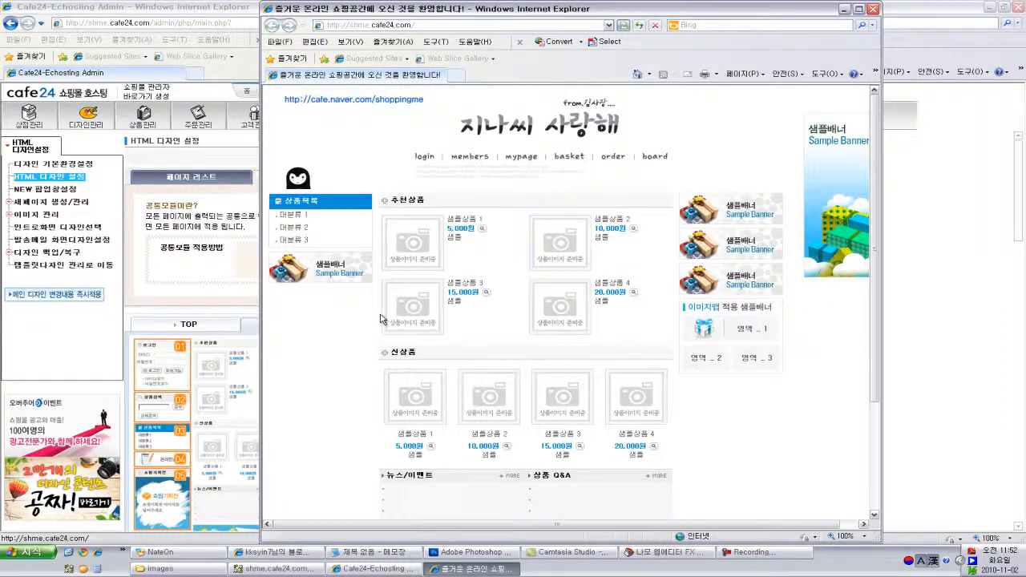
{"action": "left_click_drag", "start_coordinate": [513, 17], "coordinate": [438, 120]}
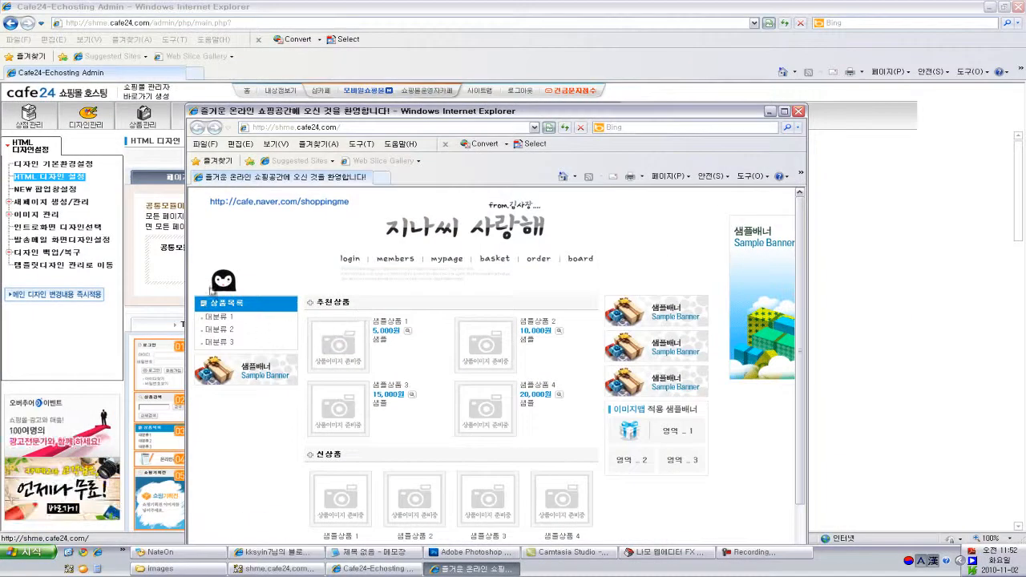
{"action": "left_click", "coordinate": [797, 111]}
{"action": "scroll", "coordinate": [708, 261], "scroll_direction": "down", "scroll_amount": 5}
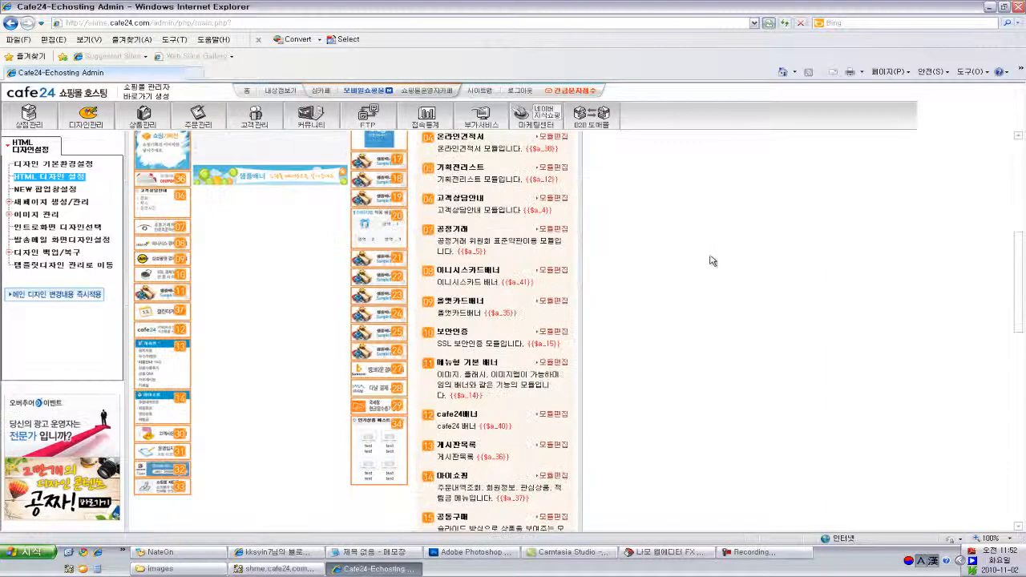
Switch to 나모 웹에디터 FX and copy the entire category table HTML from noname2.htm
{"action": "left_click", "coordinate": [664, 552]}
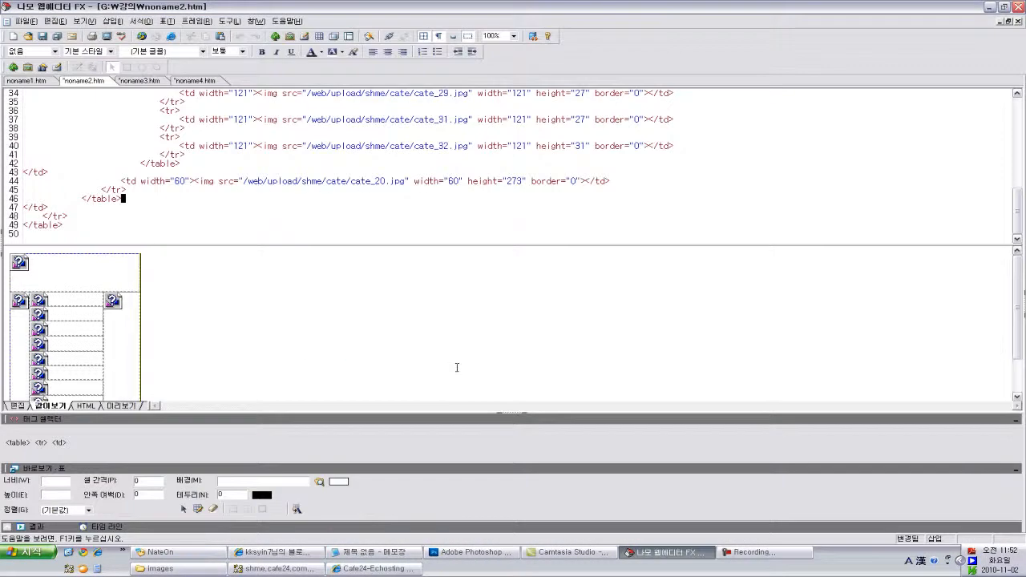
{"action": "left_click", "coordinate": [149, 82]}
{"action": "left_click", "coordinate": [192, 81]}
{"action": "left_click", "coordinate": [142, 81]}
{"action": "left_click", "coordinate": [95, 82]}
{"action": "left_click", "coordinate": [186, 182]}
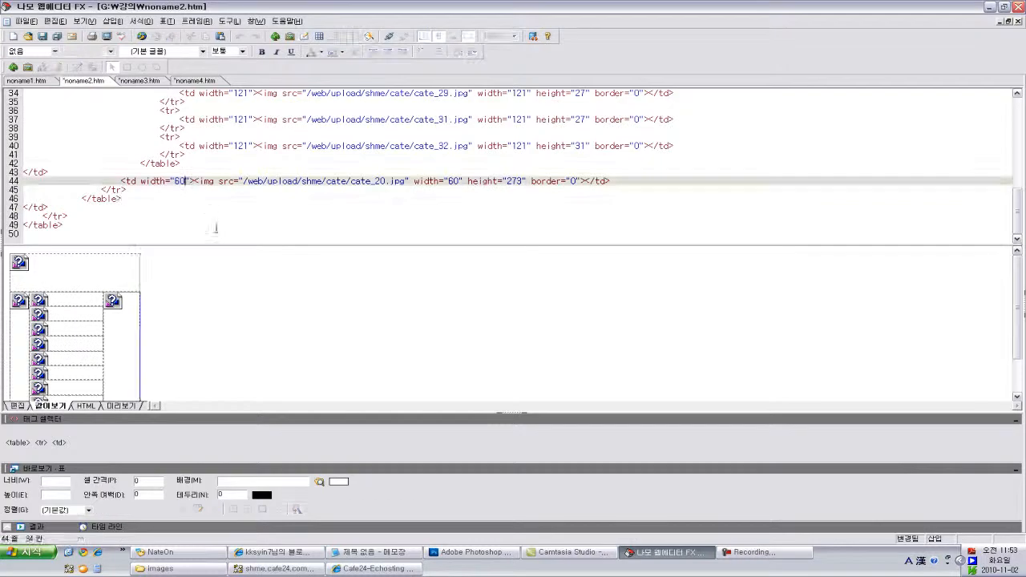
{"action": "left_click", "coordinate": [165, 224]}
{"action": "key", "text": "ctrl+a"}
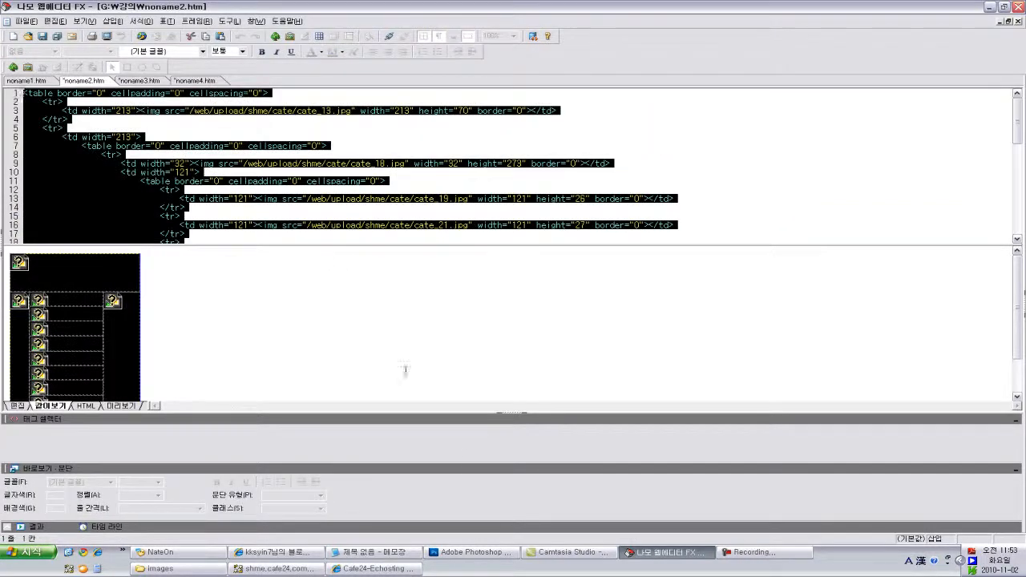
Return to the Cafe24 admin in Internet Explorer and open the HTML source of the 상품분류메뉴 common module
{"action": "left_click", "coordinate": [374, 569]}
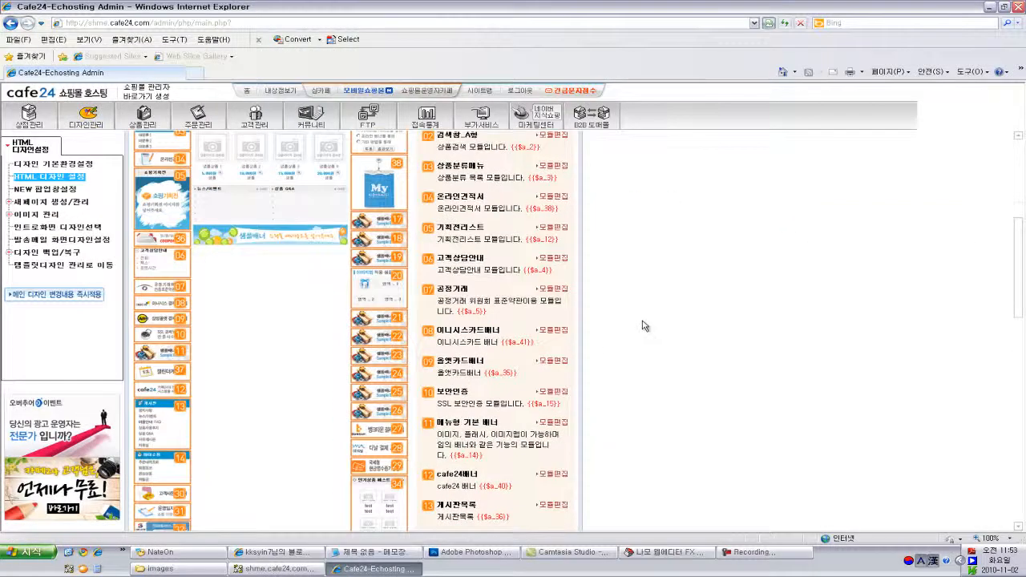
{"action": "scroll", "coordinate": [650, 327], "scroll_direction": "up", "scroll_amount": 2}
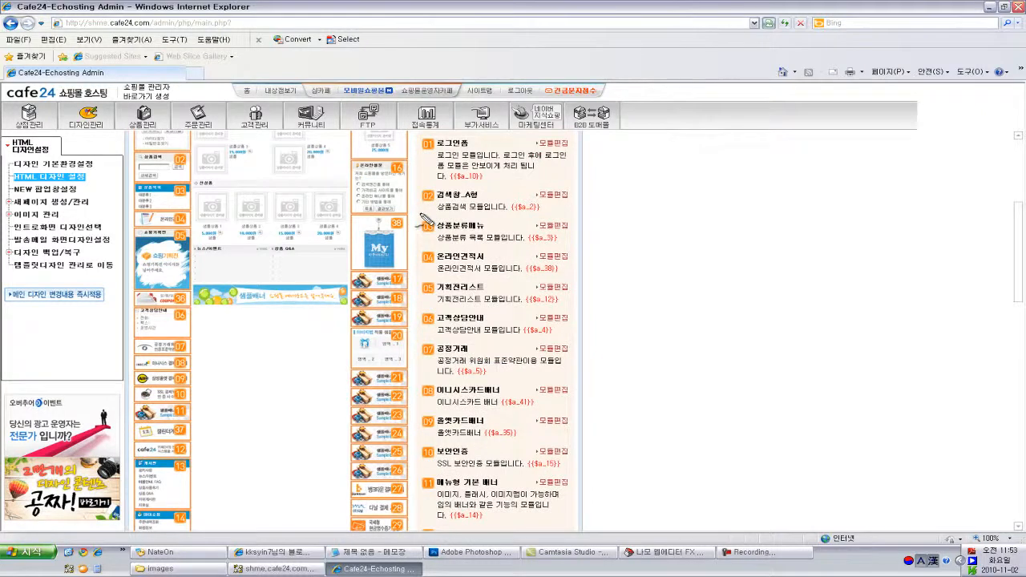
{"action": "left_click", "coordinate": [553, 227]}
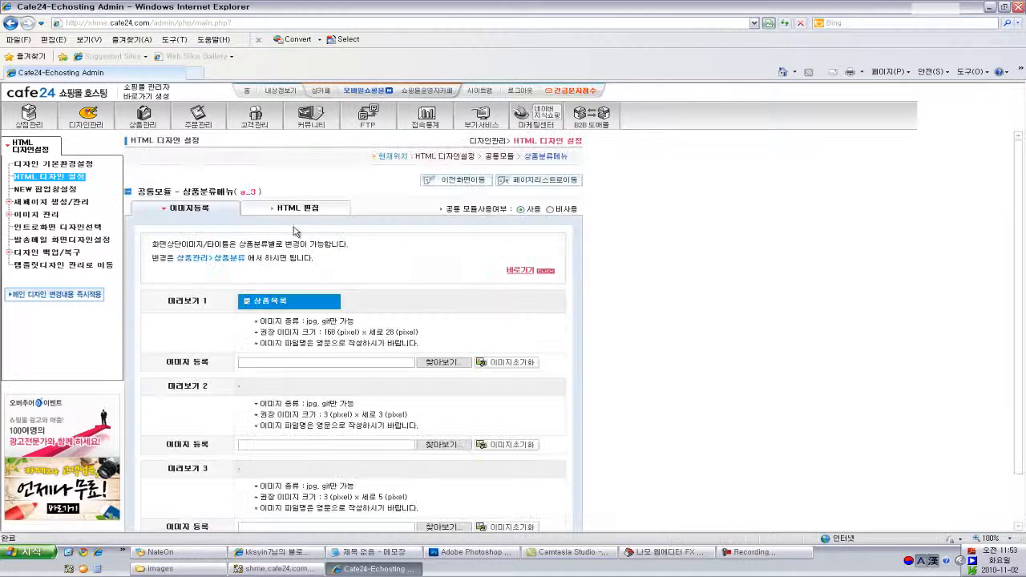
{"action": "left_click", "coordinate": [321, 210]}
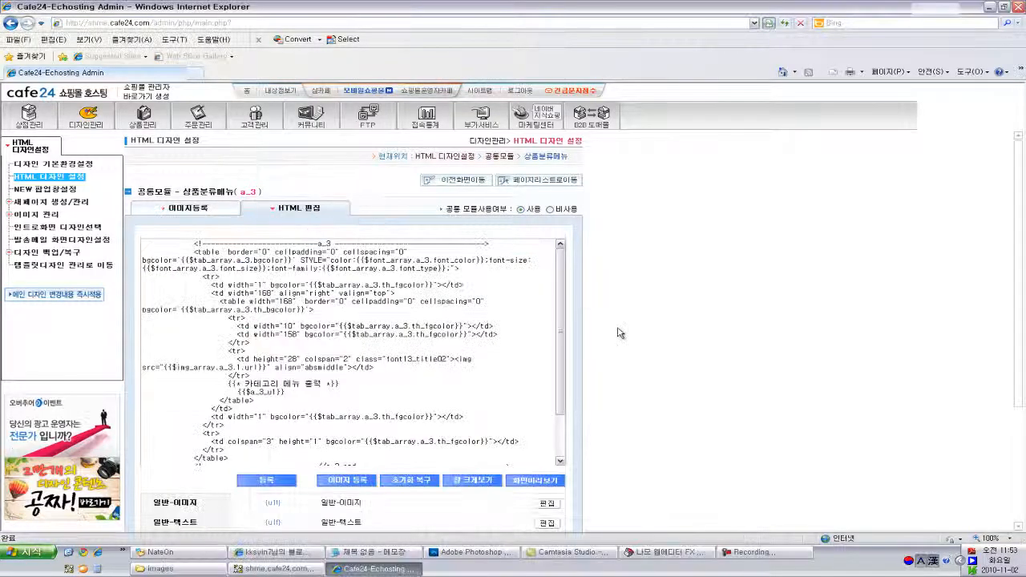
{"action": "scroll", "coordinate": [615, 334], "scroll_direction": "up", "scroll_amount": 2}
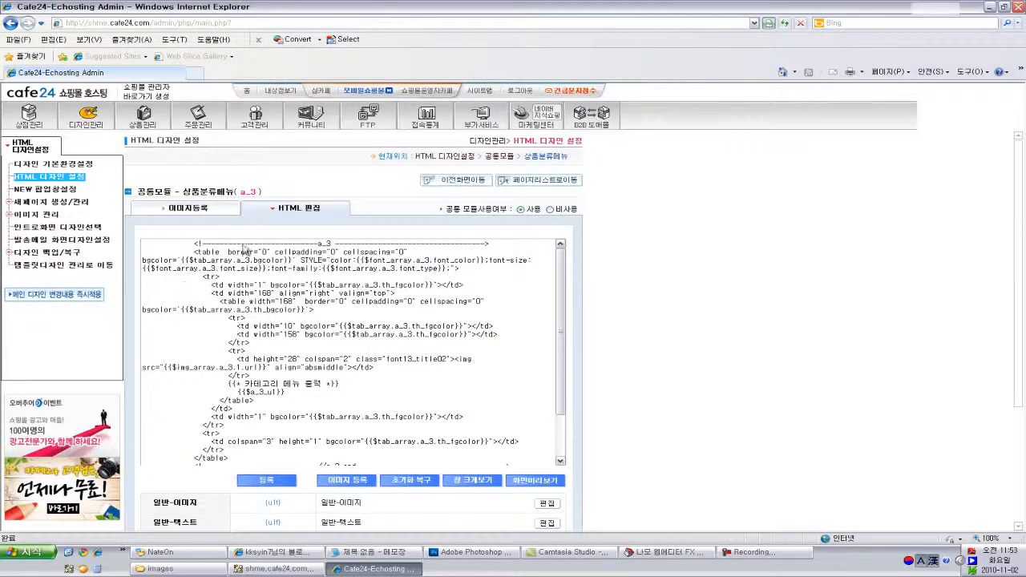
Replace all of the 상품분류메뉴 module's HTML with the copied category table code and register the change
{"action": "left_click_drag", "start_coordinate": [140, 235], "coordinate": [563, 483]}
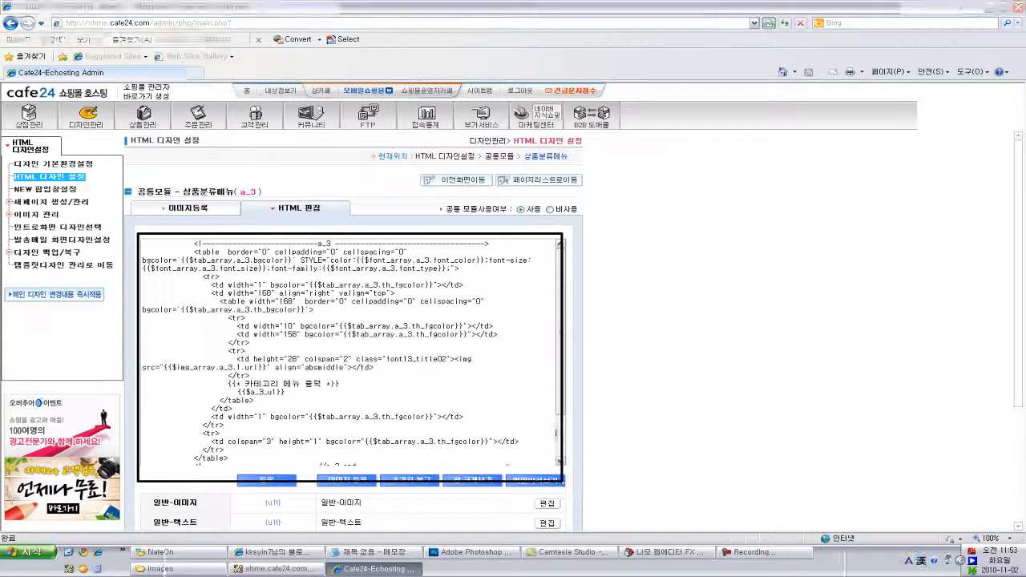
{"action": "key", "text": "Escape"}
{"action": "left_click_drag", "start_coordinate": [561, 394], "coordinate": [565, 467]}
{"action": "left_click_drag", "start_coordinate": [242, 454], "coordinate": [150, 397]}
{"action": "key", "text": "ctrl+a"}
{"action": "key", "text": "ctrl+v"}
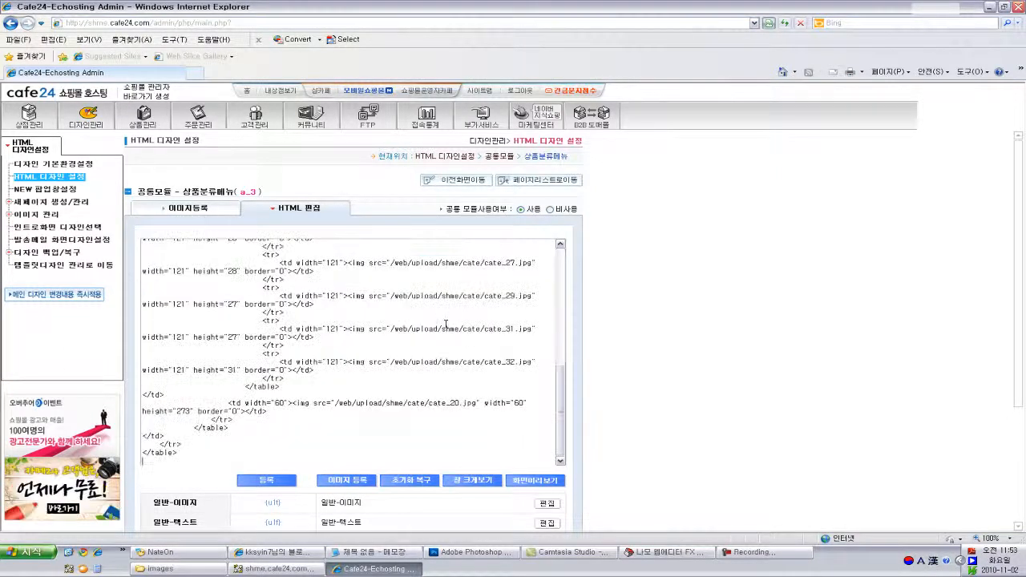
{"action": "left_click", "coordinate": [267, 480]}
{"action": "key", "text": "Return"}
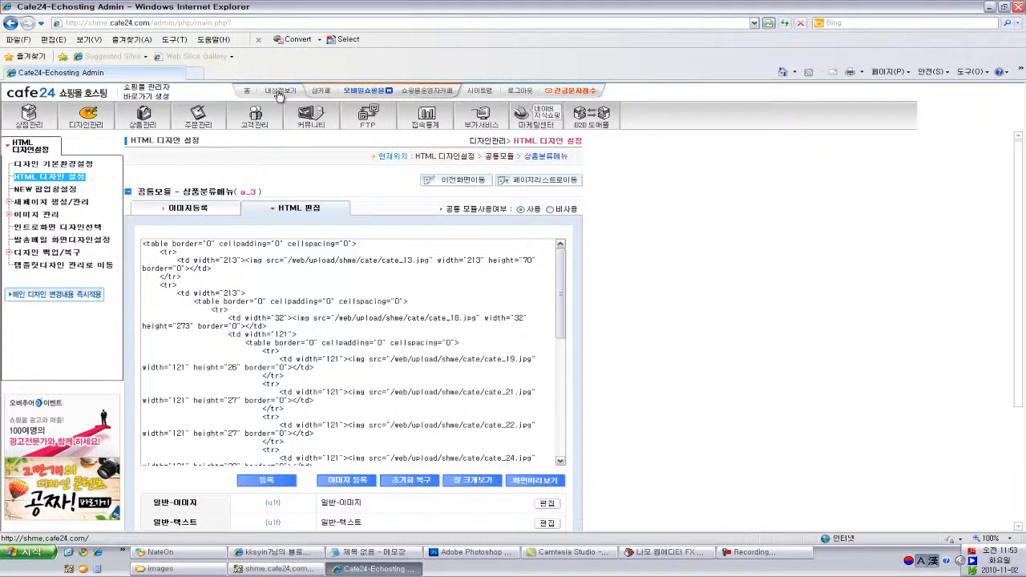
View the live shop to check the new category menu and the column layout, and close its window
{"action": "left_click", "coordinate": [273, 93]}
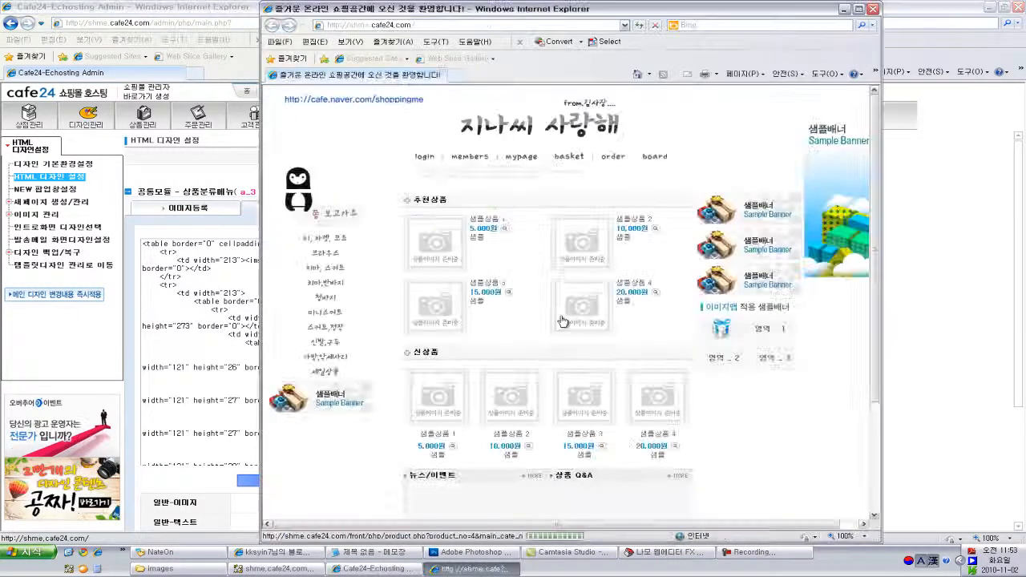
{"action": "left_click_drag", "start_coordinate": [361, 425], "coordinate": [271, 181]}
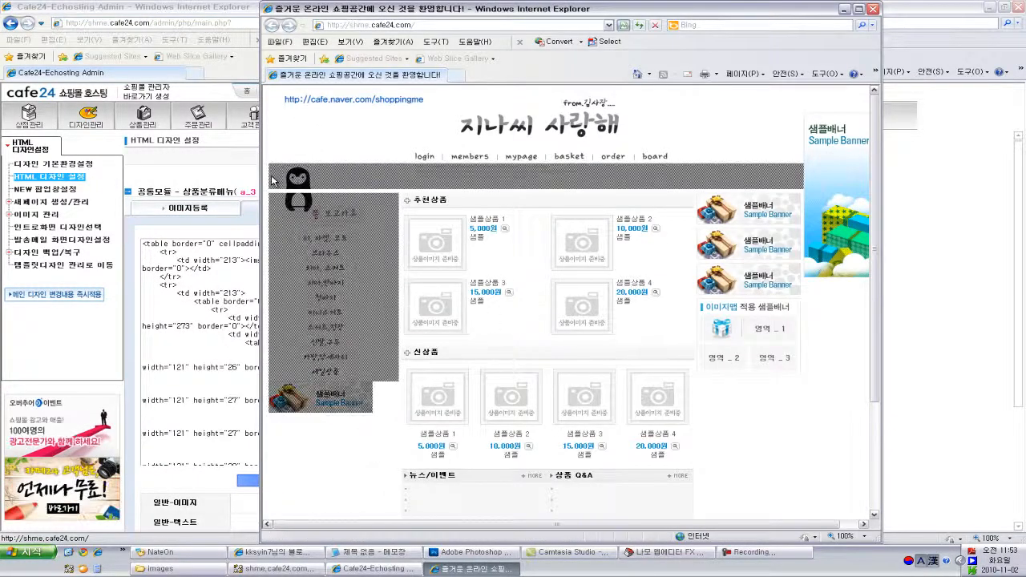
{"action": "left_click", "coordinate": [764, 417]}
{"action": "left_click_drag", "start_coordinate": [780, 434], "coordinate": [273, 155]}
{"action": "left_click", "coordinate": [774, 392]}
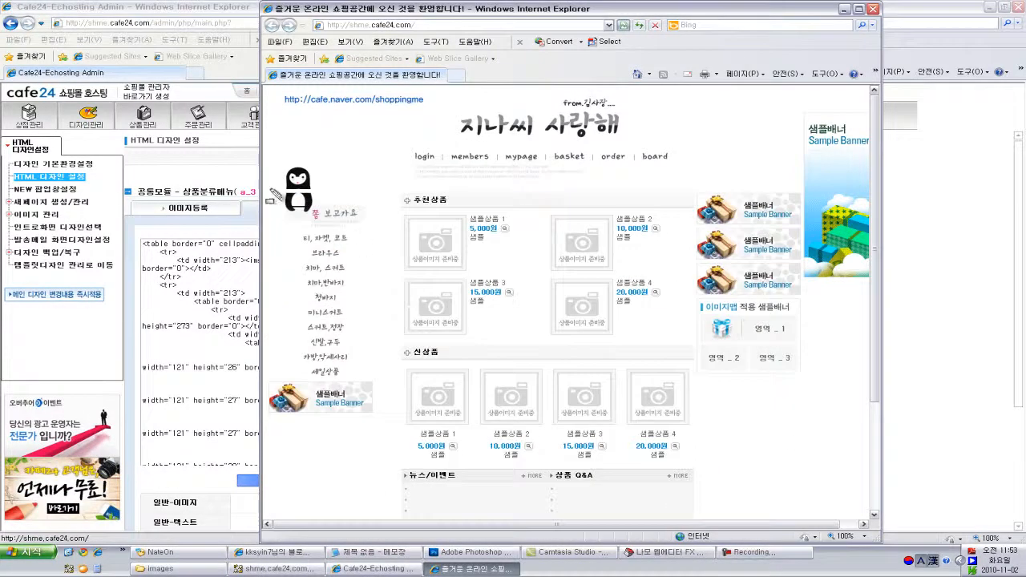
{"action": "left_click_drag", "start_coordinate": [264, 196], "coordinate": [817, 194]}
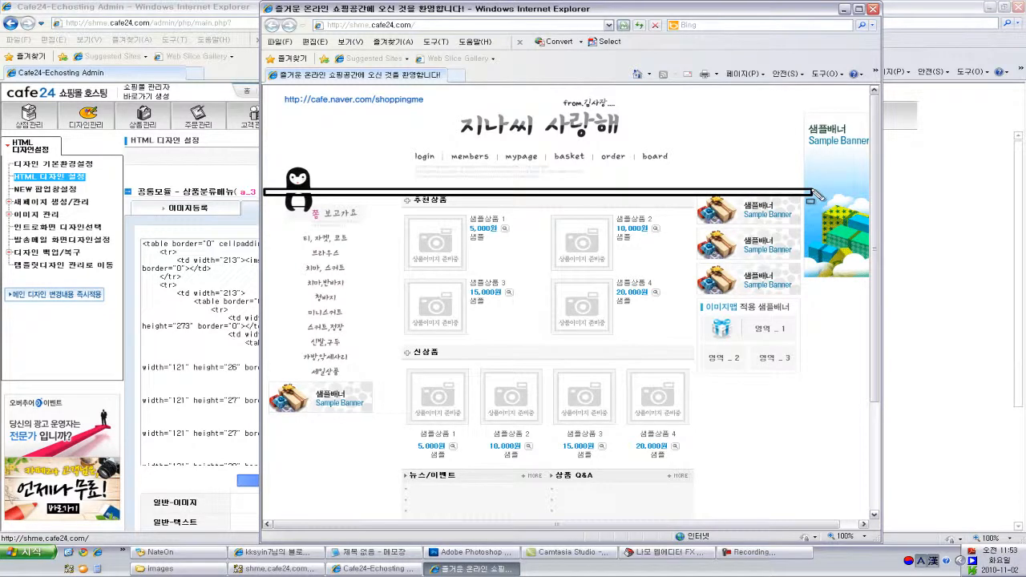
{"action": "key", "text": "Escape"}
{"action": "mouse_move", "coordinate": [771, 9]}
{"action": "left_mouse_down"}
{"action": "mouse_move", "coordinate": [748, 14]}
{"action": "mouse_move", "coordinate": [739, 51]}
{"action": "mouse_move", "coordinate": [754, 28]}
{"action": "left_mouse_up"}
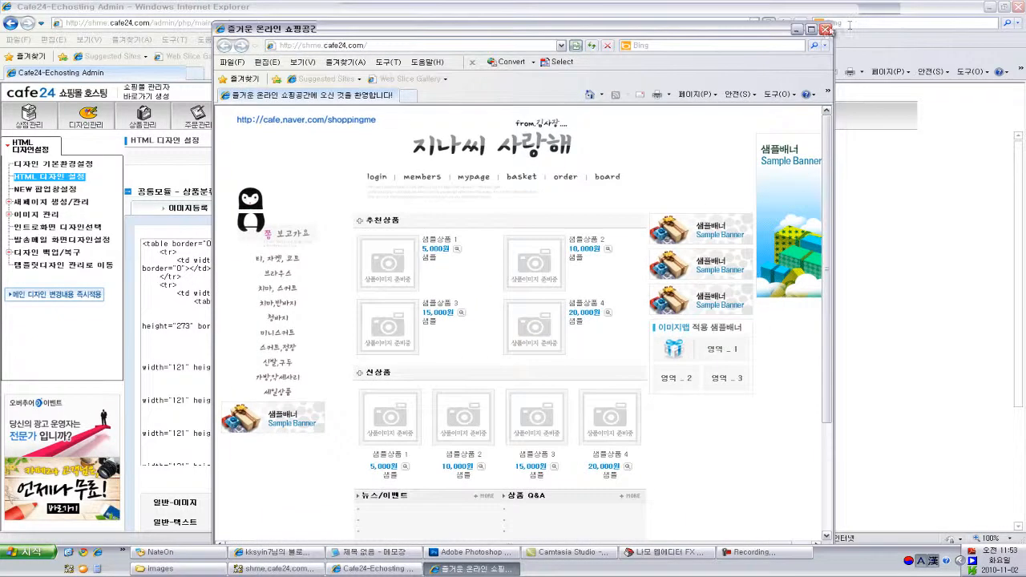
{"action": "left_click", "coordinate": [826, 30]}
Switch to 나모 웹에디터 FX and copy the entire community table HTML from noname3.htm
{"action": "left_click", "coordinate": [664, 553]}
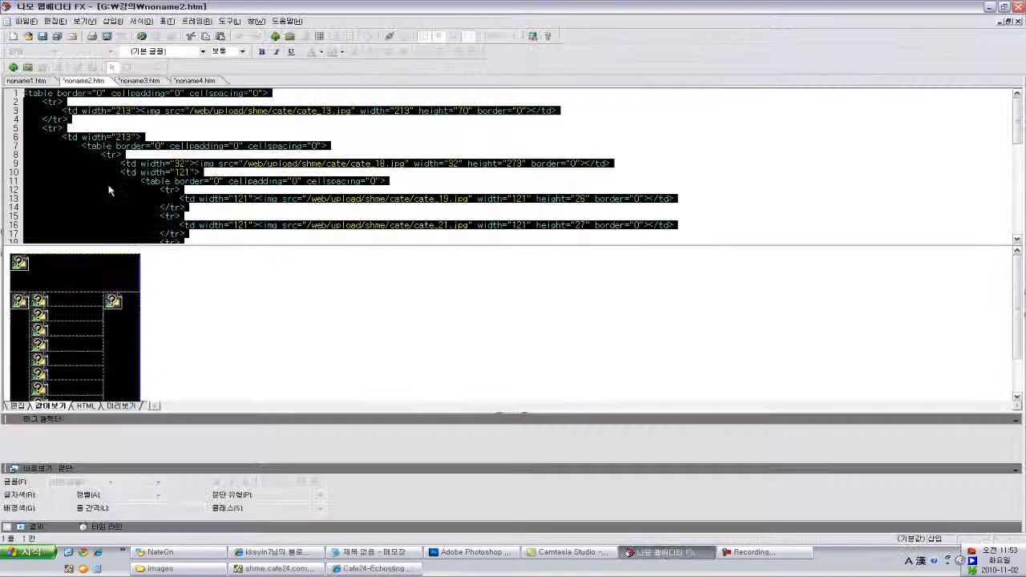
{"action": "left_click", "coordinate": [142, 81]}
{"action": "key", "text": "ctrl+a"}
{"action": "key", "text": "ctrl+c"}
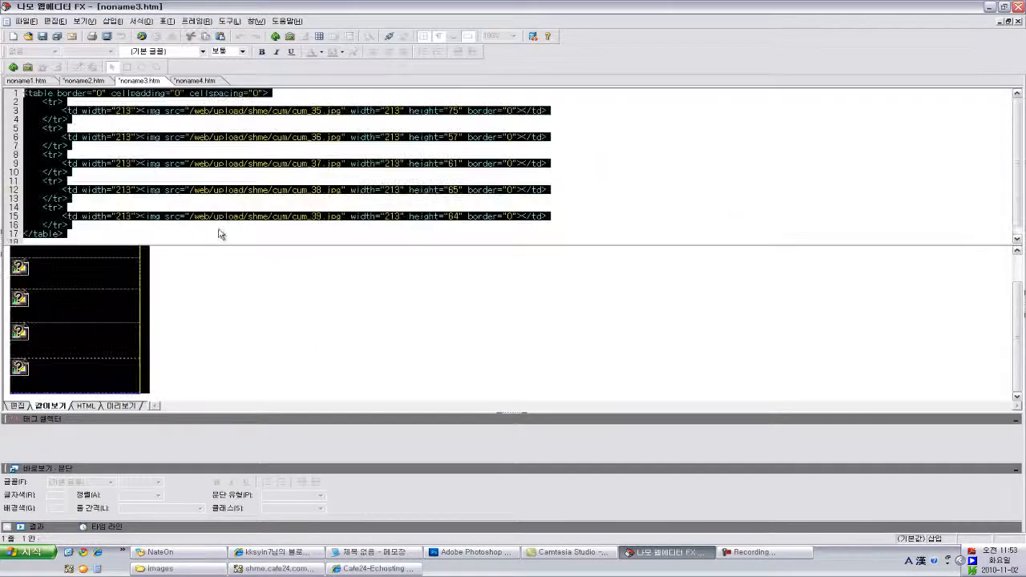
Return to the Cafe24 admin's common module list and open the HTML source of the 메뉴형 기본 배너 module
{"action": "left_click", "coordinate": [393, 571]}
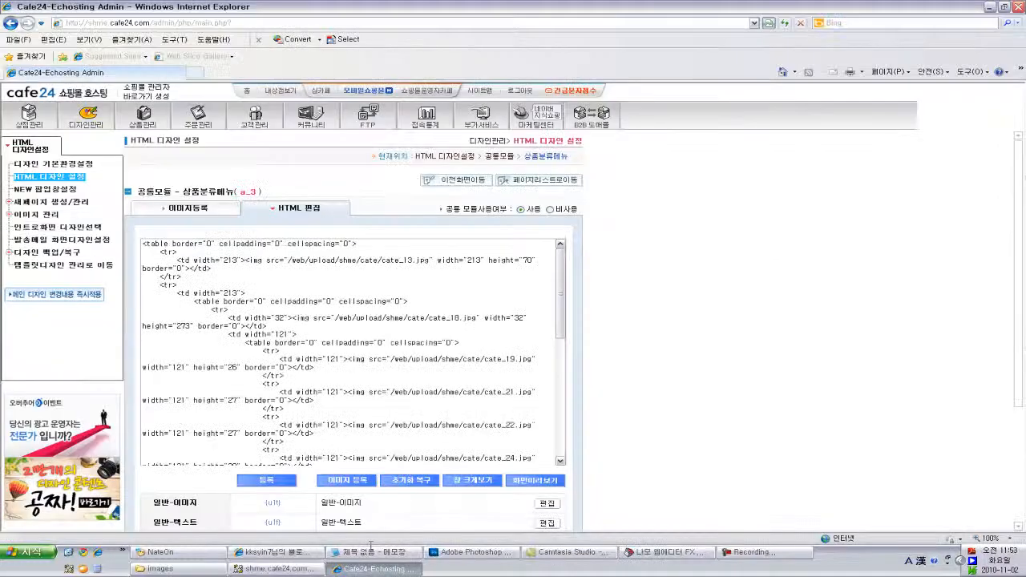
{"action": "left_click", "coordinate": [502, 157]}
{"action": "scroll", "coordinate": [676, 355], "scroll_direction": "down", "scroll_amount": 8}
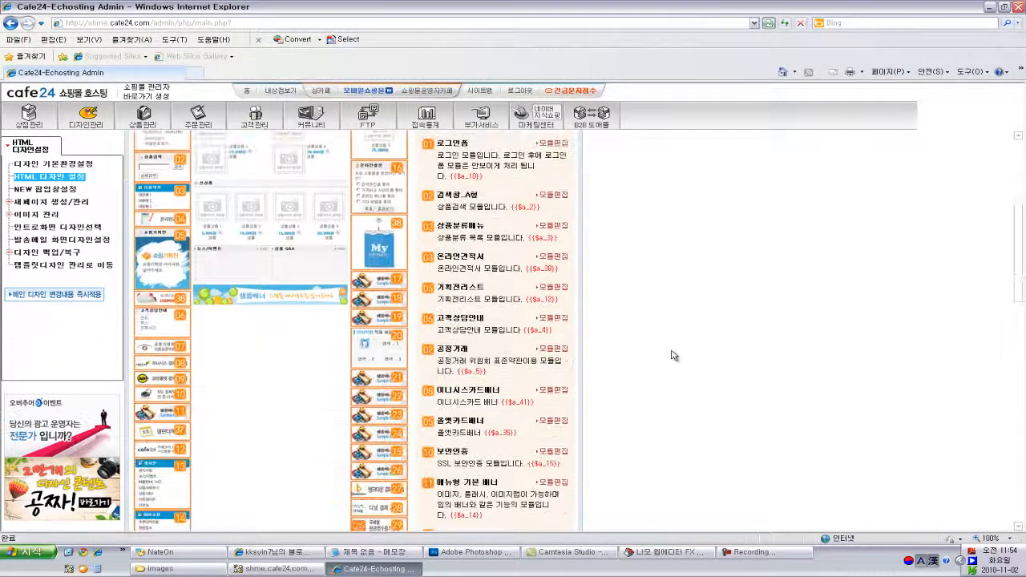
{"action": "left_click", "coordinate": [561, 425]}
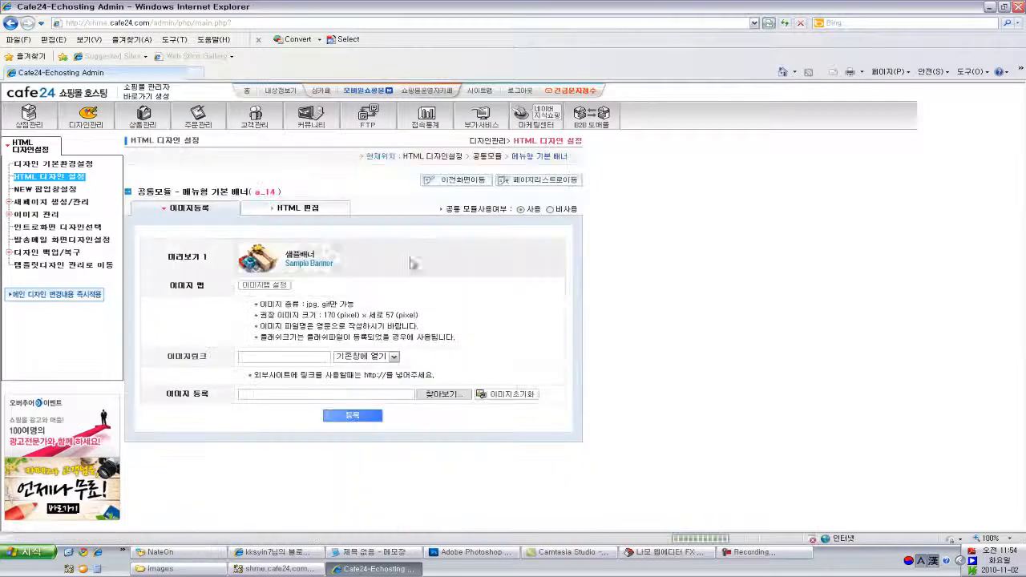
{"action": "left_click", "coordinate": [303, 210]}
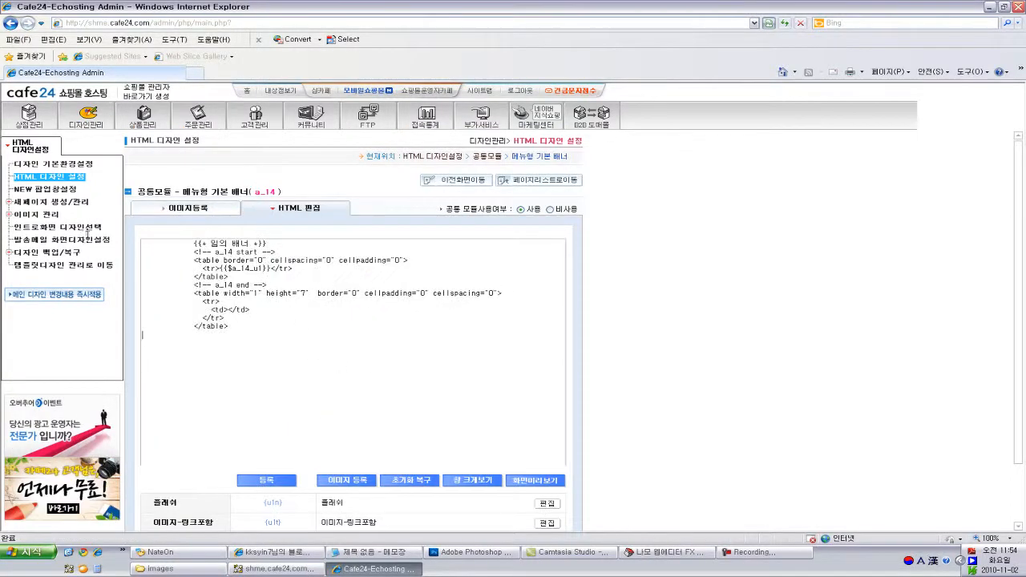
Replace the 메뉴형 기본 배너 module's HTML with the copied community table code and register the change
{"action": "left_click_drag", "start_coordinate": [381, 377], "coordinate": [132, 210]}
{"action": "key", "text": "Delete"}
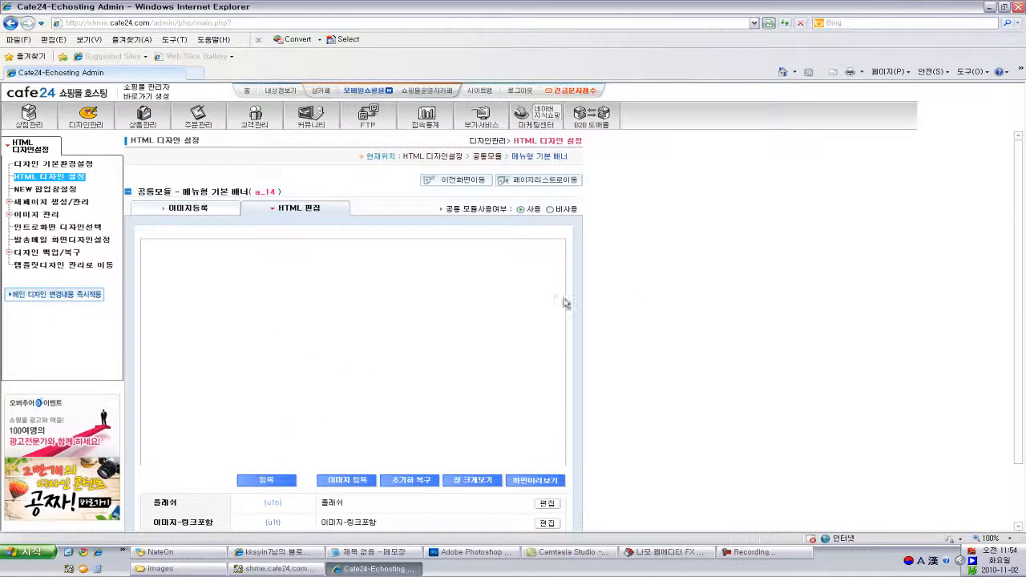
{"action": "key", "text": "ctrl+v"}
{"action": "left_click", "coordinate": [267, 481]}
{"action": "key", "text": "Return"}
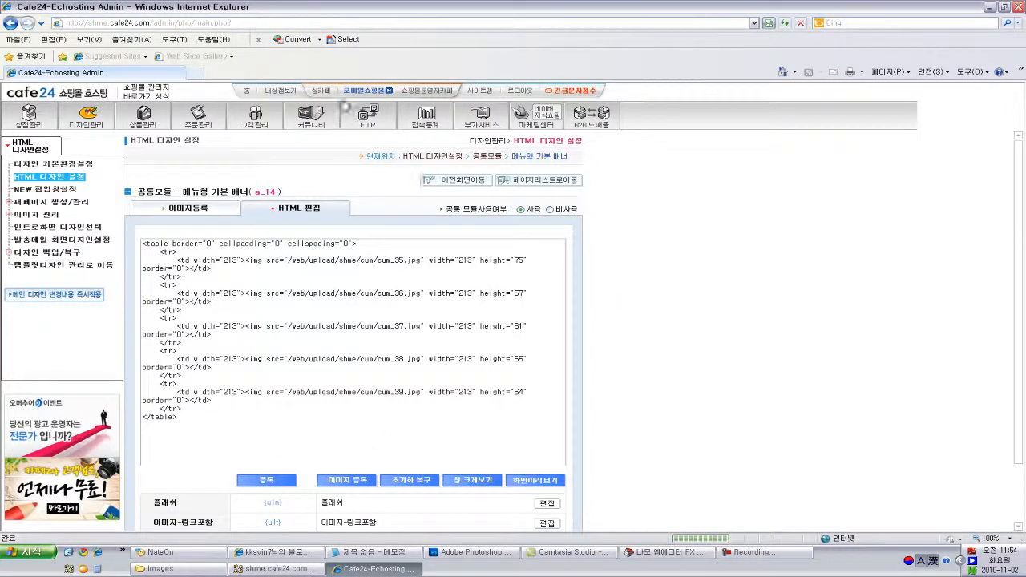
View the live shop to check the community menu below the categories, and close its window
{"action": "left_click", "coordinate": [474, 183]}
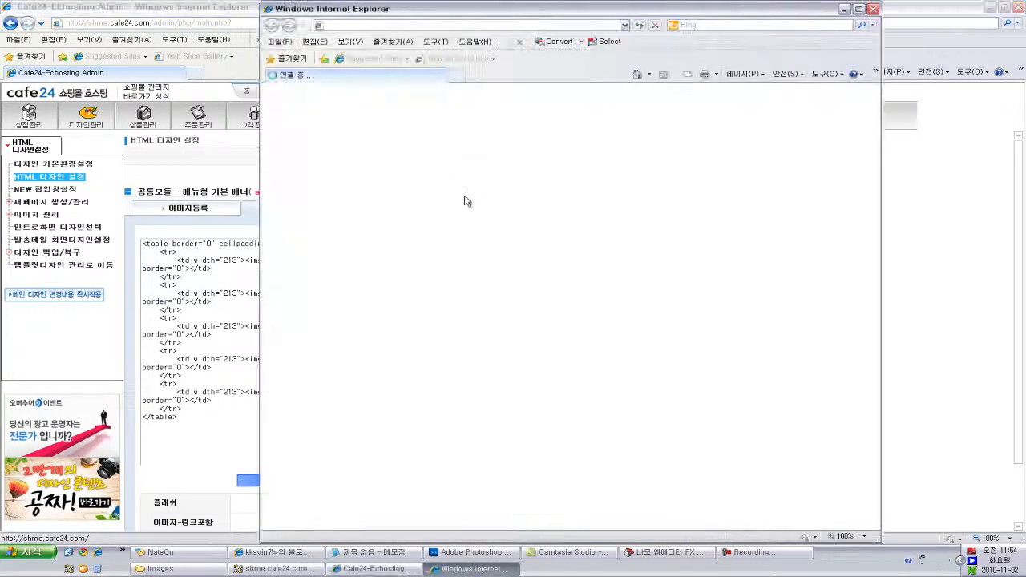
{"action": "scroll", "coordinate": [792, 343], "scroll_direction": "down", "scroll_amount": 5}
{"action": "left_click_drag", "start_coordinate": [791, 343], "coordinate": [804, 317]}
{"action": "scroll", "coordinate": [735, 318], "scroll_direction": "up", "scroll_amount": 3}
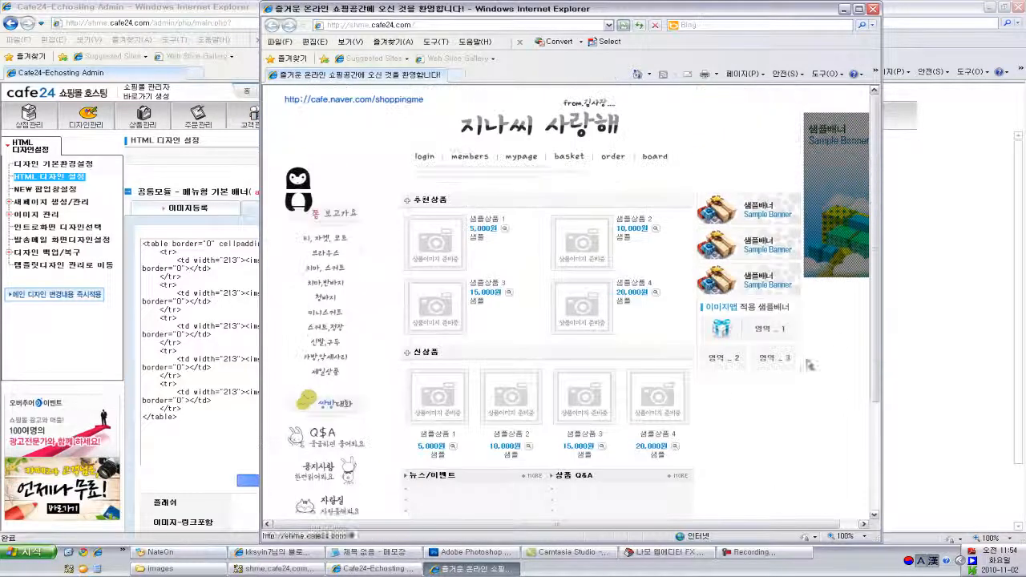
{"action": "left_click", "coordinate": [834, 402]}
{"action": "scroll", "coordinate": [790, 389], "scroll_direction": "down", "scroll_amount": 3}
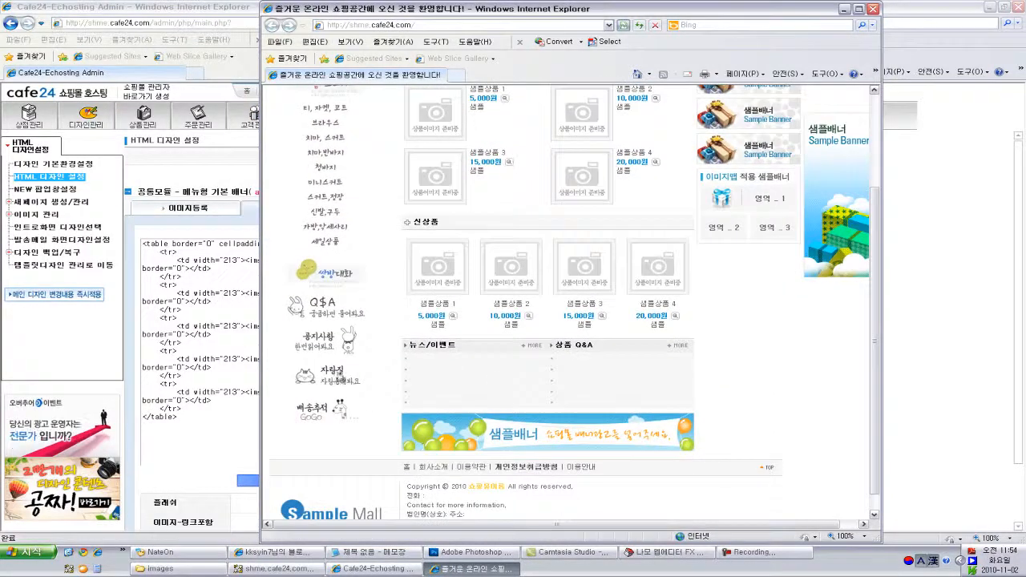
{"action": "left_click", "coordinate": [873, 9]}
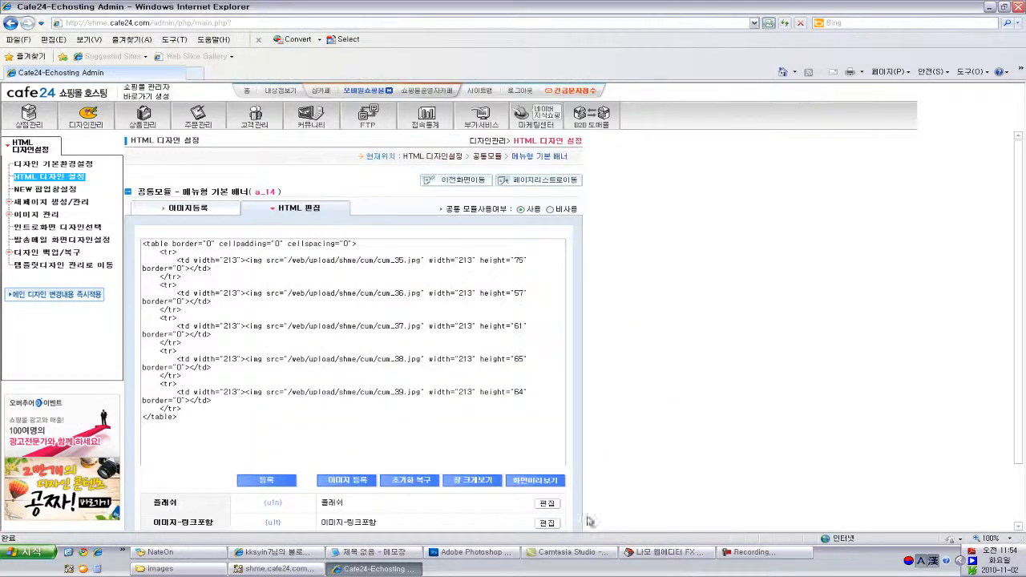
Copy the entire banner table HTML from noname4.htm in 나모 웹에디터 FX and return to the Cafe24 admin
{"action": "left_click", "coordinate": [664, 552]}
{"action": "left_click", "coordinate": [295, 172]}
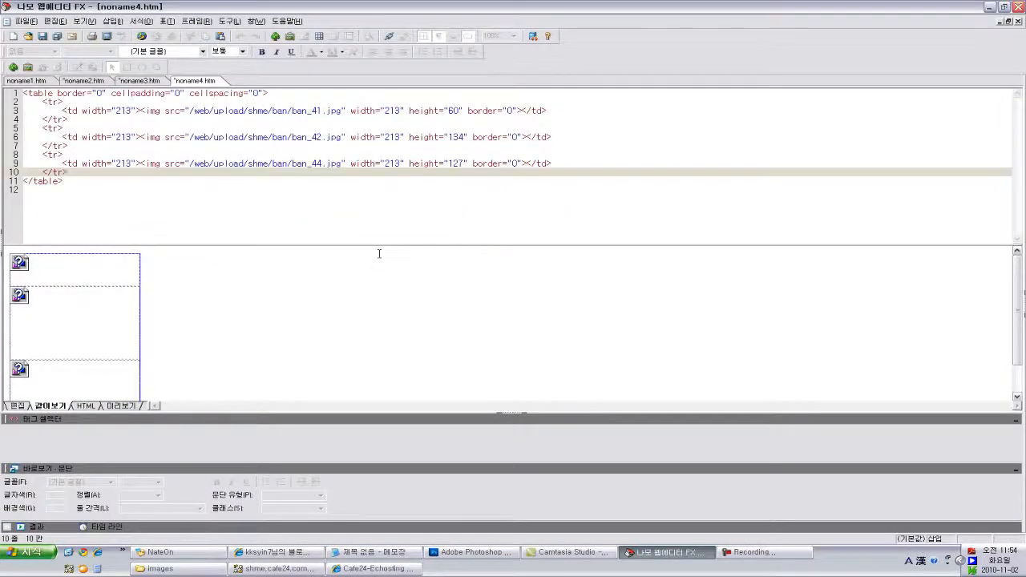
{"action": "key", "text": "ctrl+a"}
{"action": "key", "text": "ctrl+c"}
{"action": "left_click", "coordinate": [486, 557]}
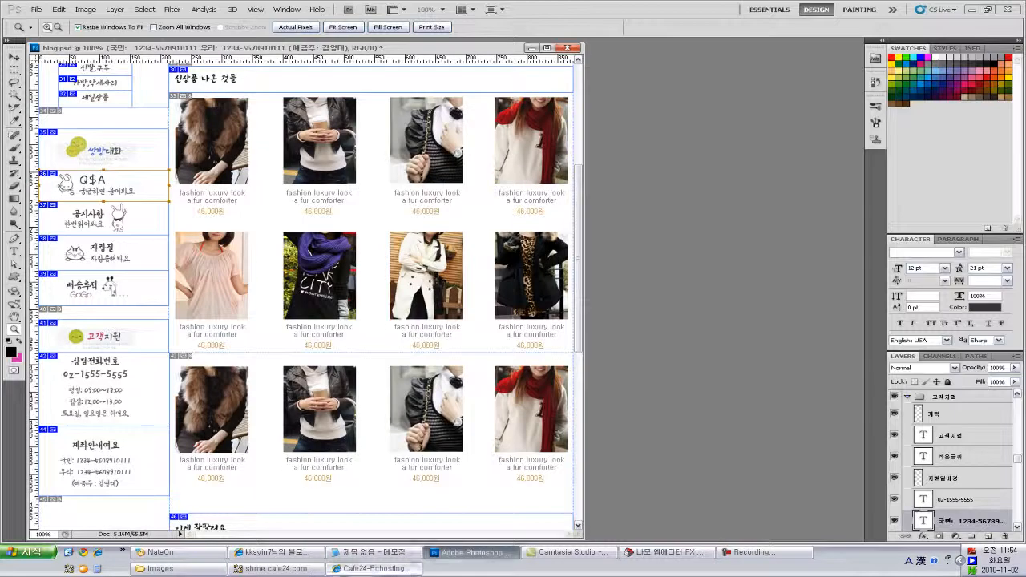
{"action": "left_click", "coordinate": [398, 568]}
Go back to the common module list and open the HTML source of the 임의 배너 1 module
{"action": "left_click", "coordinate": [492, 159]}
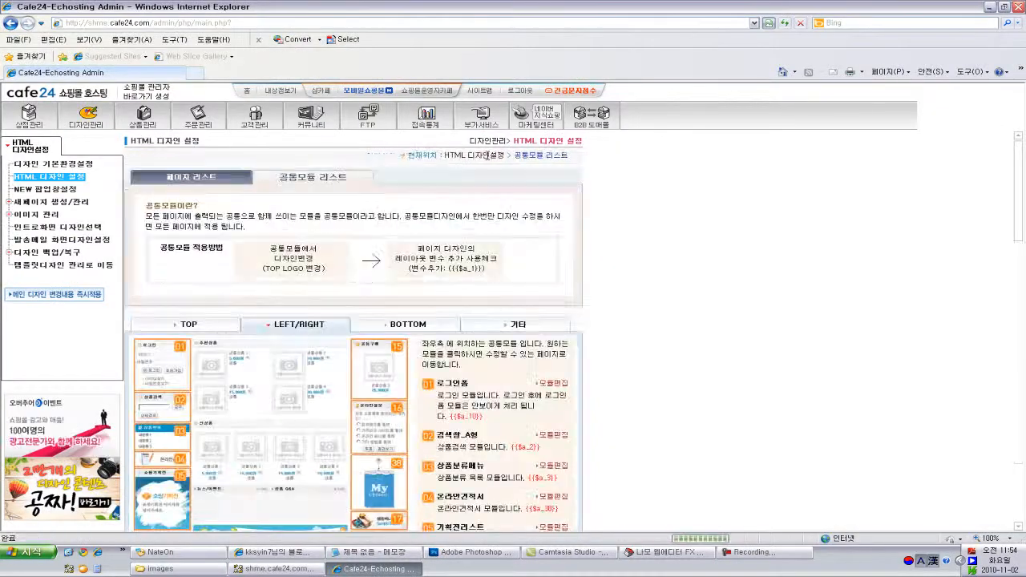
{"action": "scroll", "coordinate": [617, 308], "scroll_direction": "down", "scroll_amount": 4}
{"action": "scroll", "coordinate": [617, 307], "scroll_direction": "down", "scroll_amount": 2}
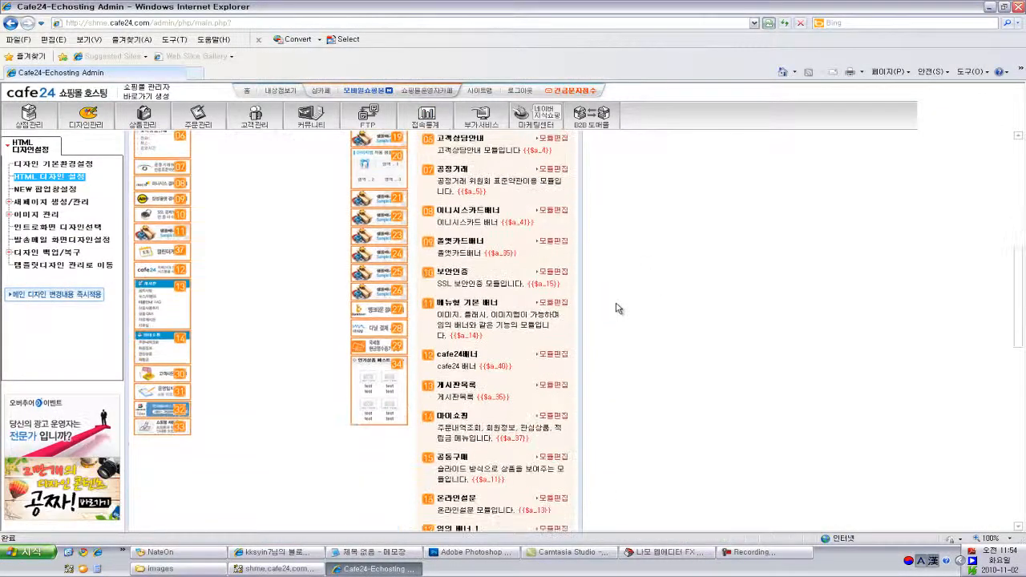
{"action": "scroll", "coordinate": [587, 336], "scroll_direction": "down", "scroll_amount": 3}
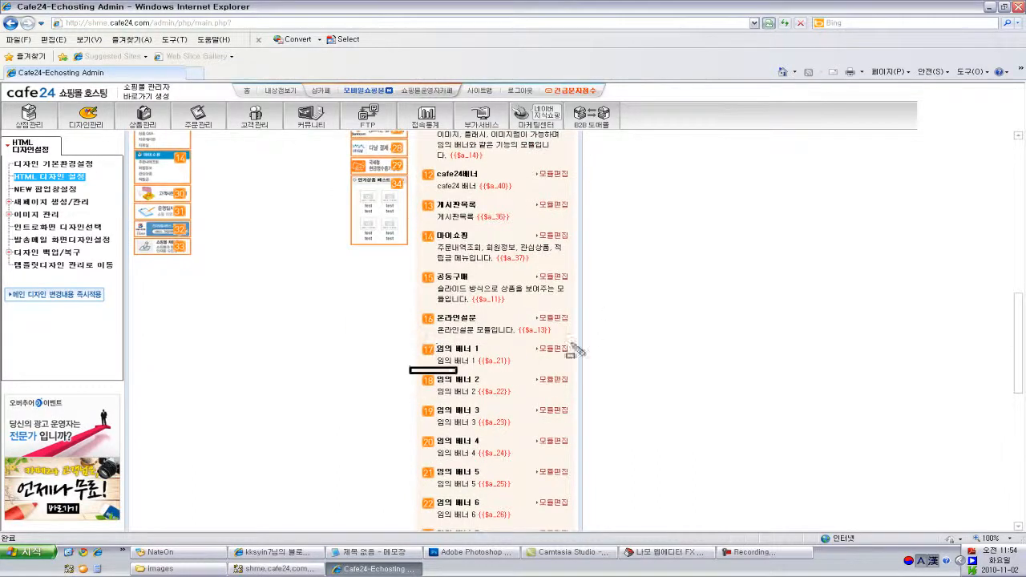
{"action": "left_click", "coordinate": [553, 349]}
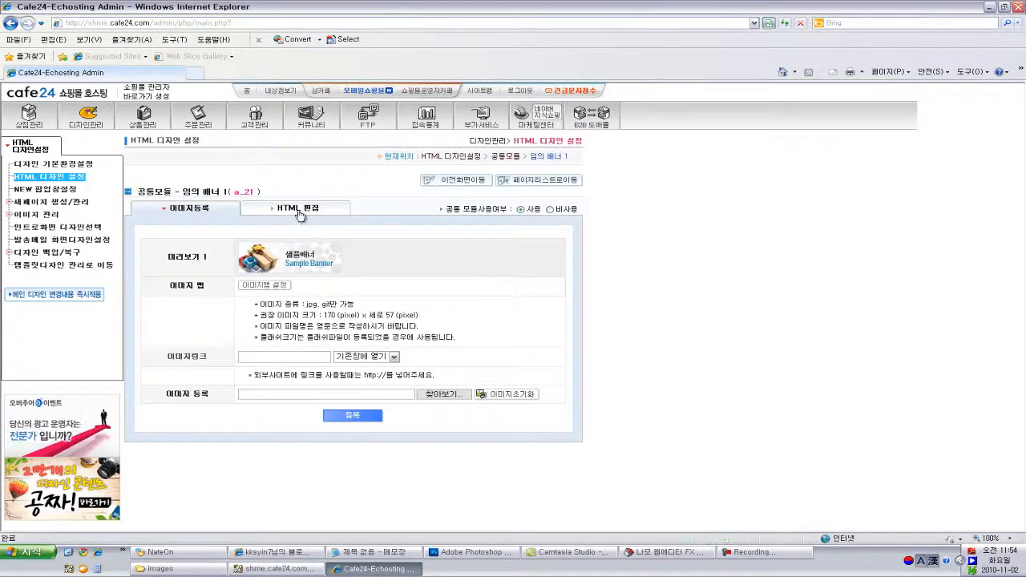
{"action": "left_click", "coordinate": [290, 210]}
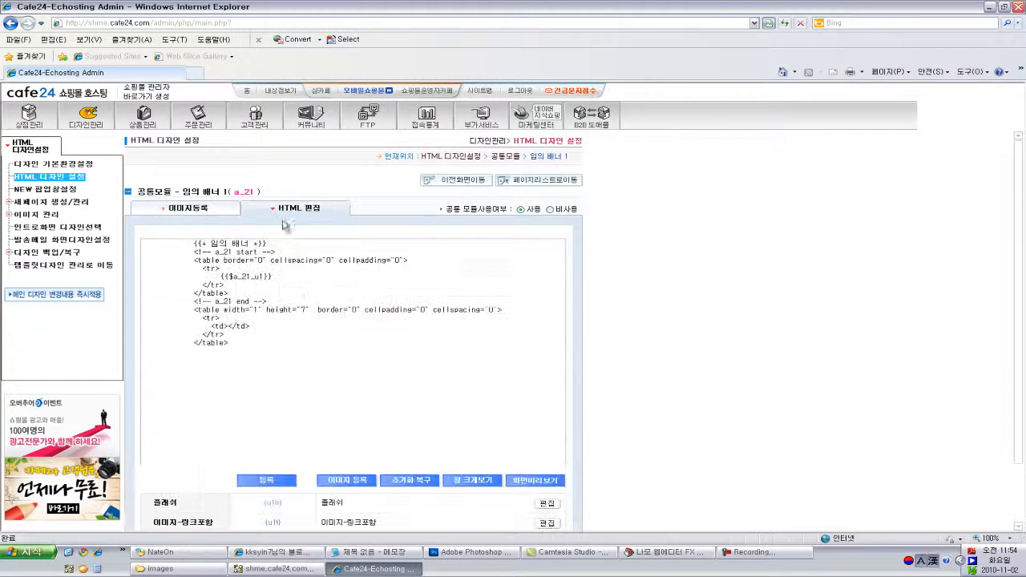
Replace the 임의 배너 1 module's HTML with the copied banner table code and register the change
{"action": "key", "text": "ctrl+a"}
{"action": "key", "text": "ctrl+v"}
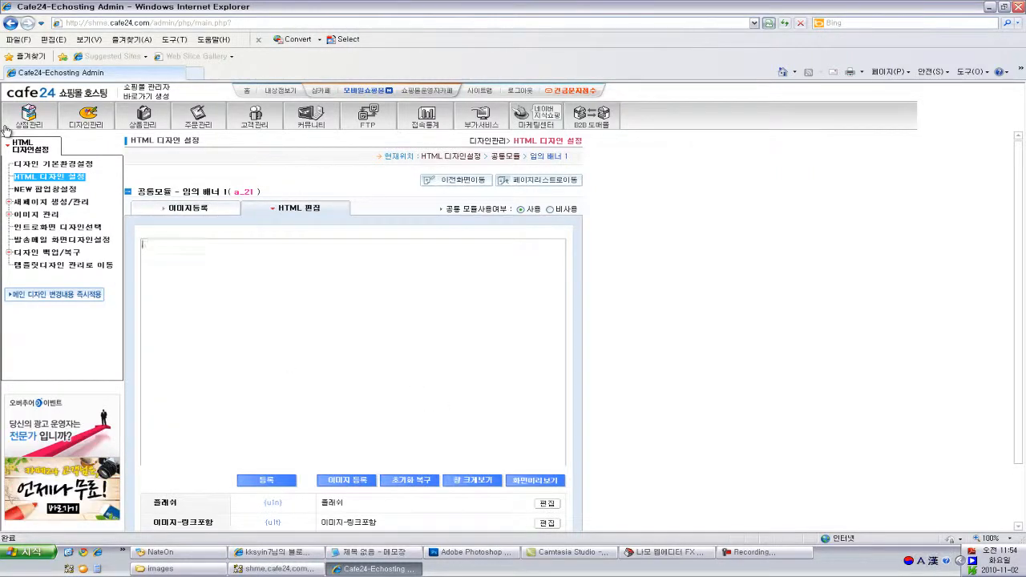
{"action": "left_click", "coordinate": [266, 481]}
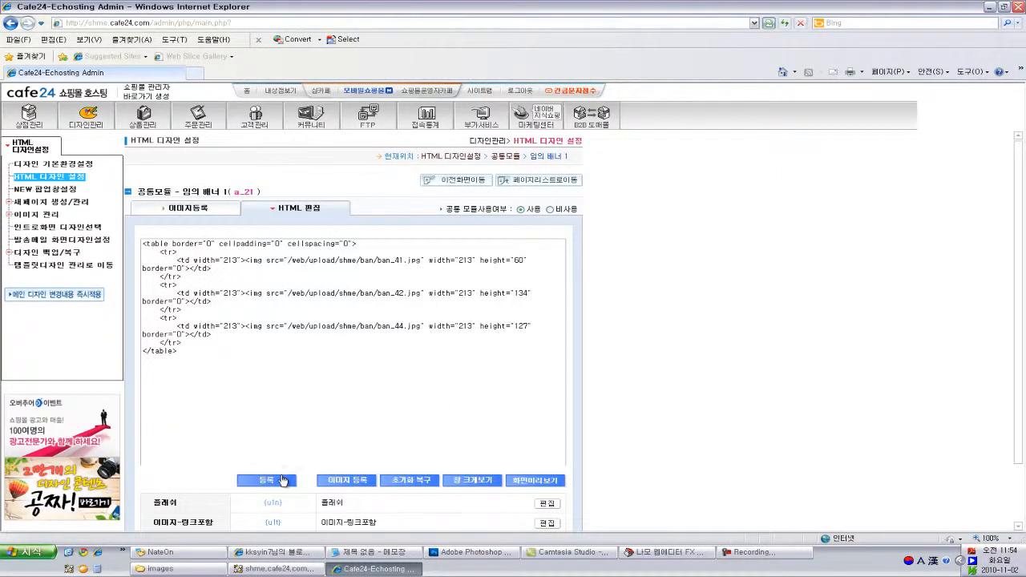
{"action": "left_click", "coordinate": [514, 298]}
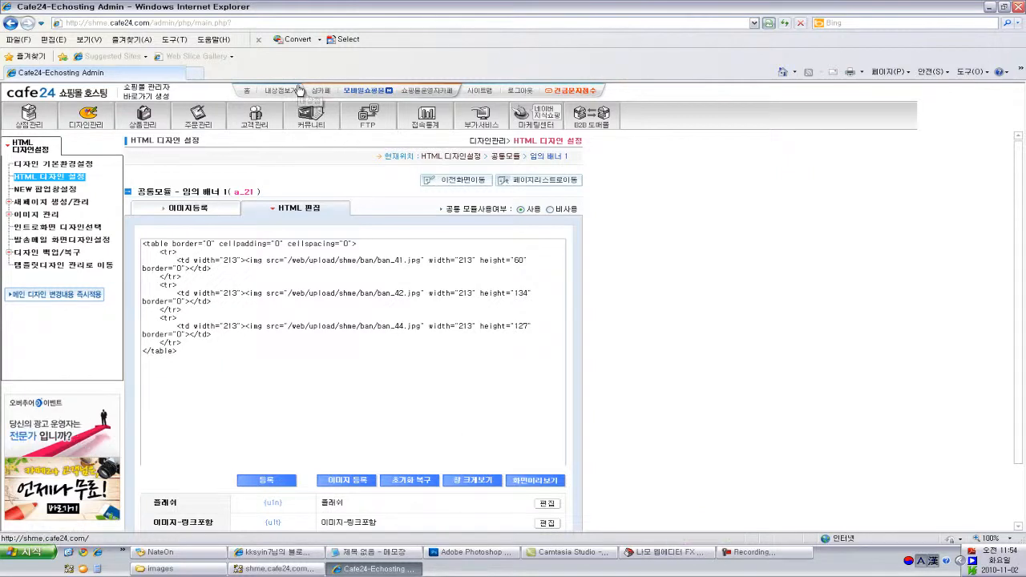
View the live shop and examine where the 고객지원 customer support banner sits relative to the community menu
{"action": "left_click_drag", "start_coordinate": [874, 134], "coordinate": [883, 290]}
{"action": "left_click_drag", "start_coordinate": [895, 188], "coordinate": [900, 155]}
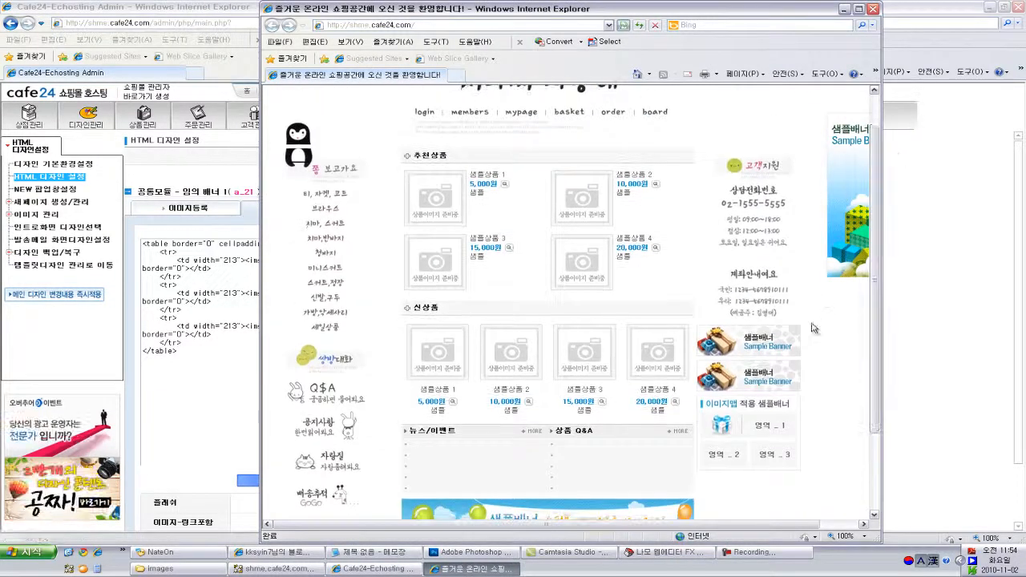
{"action": "left_click_drag", "start_coordinate": [808, 330], "coordinate": [706, 109]}
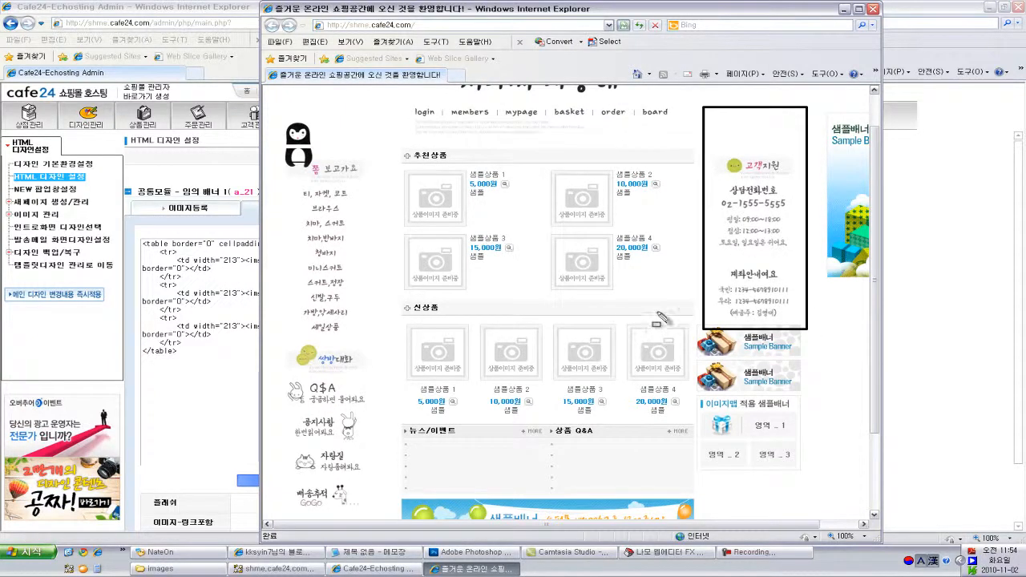
{"action": "left_click_drag", "start_coordinate": [687, 298], "coordinate": [408, 487]}
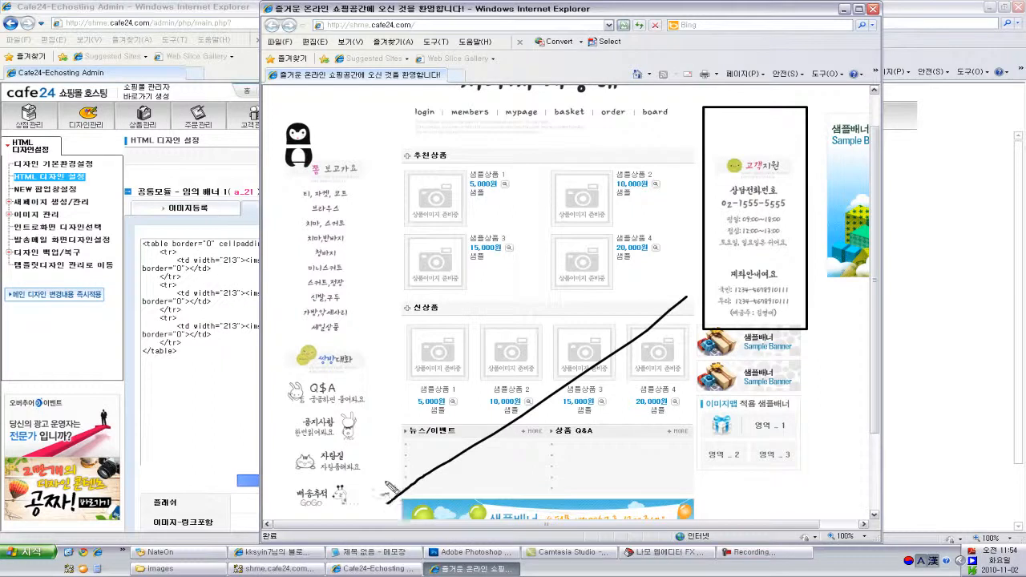
{"action": "mouse_move", "coordinate": [708, 326]}
{"action": "left_mouse_down"}
{"action": "mouse_move", "coordinate": [785, 131]}
{"action": "mouse_move", "coordinate": [804, 335]}
{"action": "left_mouse_up"}
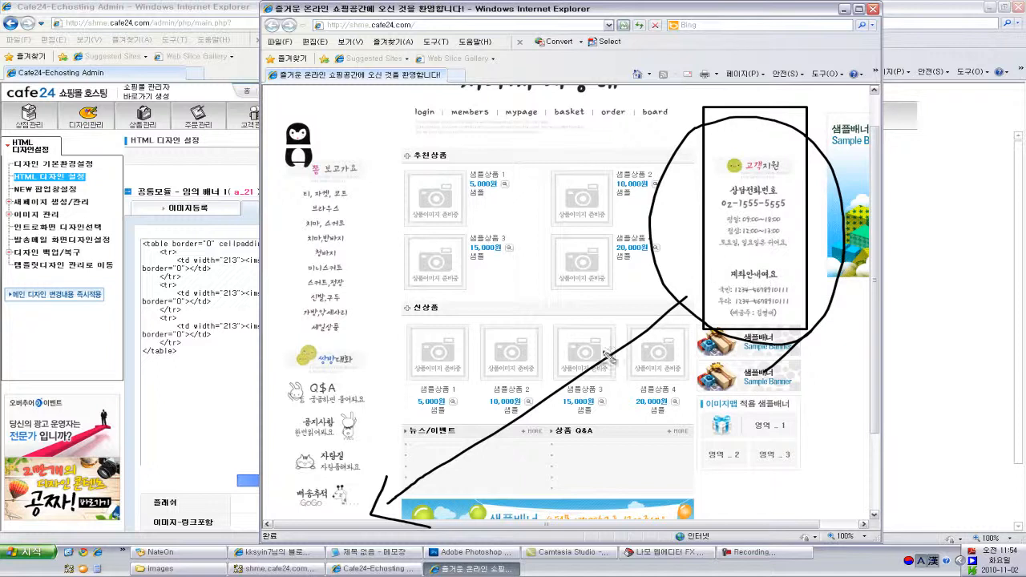
{"action": "left_click_drag", "start_coordinate": [646, 326], "coordinate": [409, 487]}
{"action": "mouse_move", "coordinate": [806, 257]}
{"action": "left_mouse_down"}
{"action": "mouse_move", "coordinate": [633, 234]}
{"action": "mouse_move", "coordinate": [665, 268]}
{"action": "mouse_move", "coordinate": [431, 419]}
{"action": "left_mouse_up"}
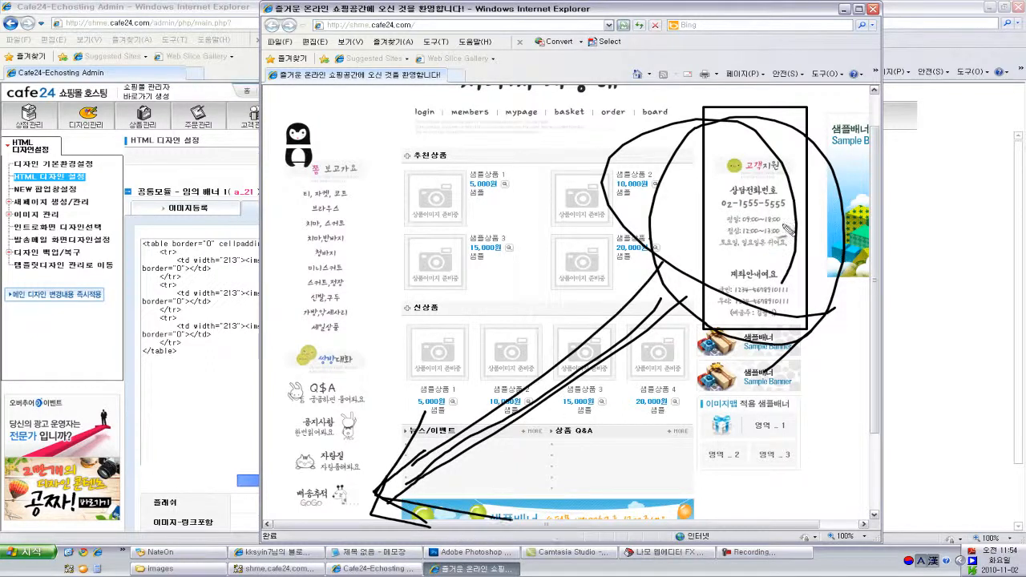
{"action": "key", "text": "Escape"}
Examine the two sample banners and the image-map banner below the customer support banner in the live shop
{"action": "scroll", "coordinate": [751, 345], "scroll_direction": "down", "scroll_amount": 3}
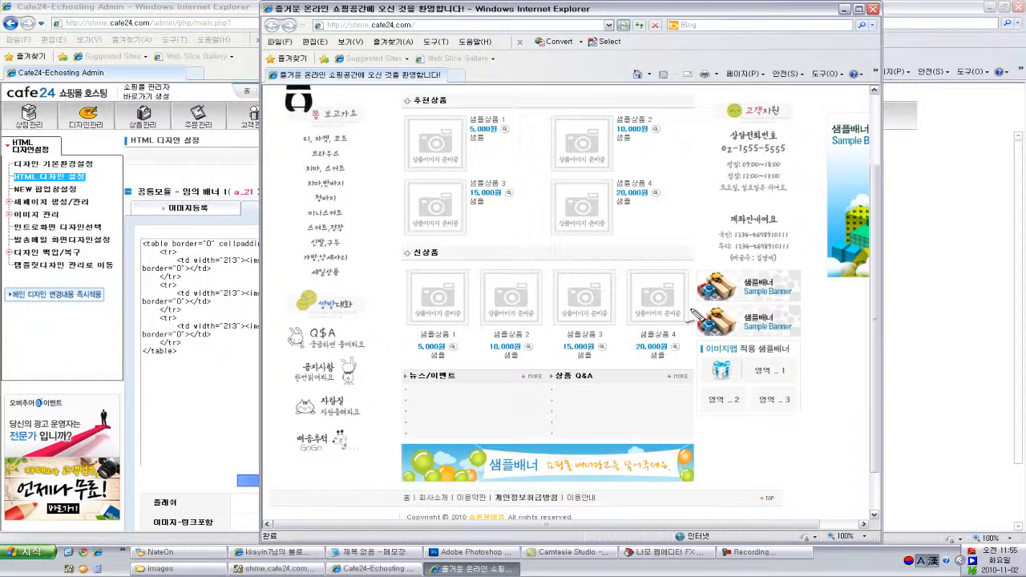
{"action": "left_click_drag", "start_coordinate": [693, 306], "coordinate": [812, 259]}
{"action": "left_click_drag", "start_coordinate": [686, 343], "coordinate": [819, 296]}
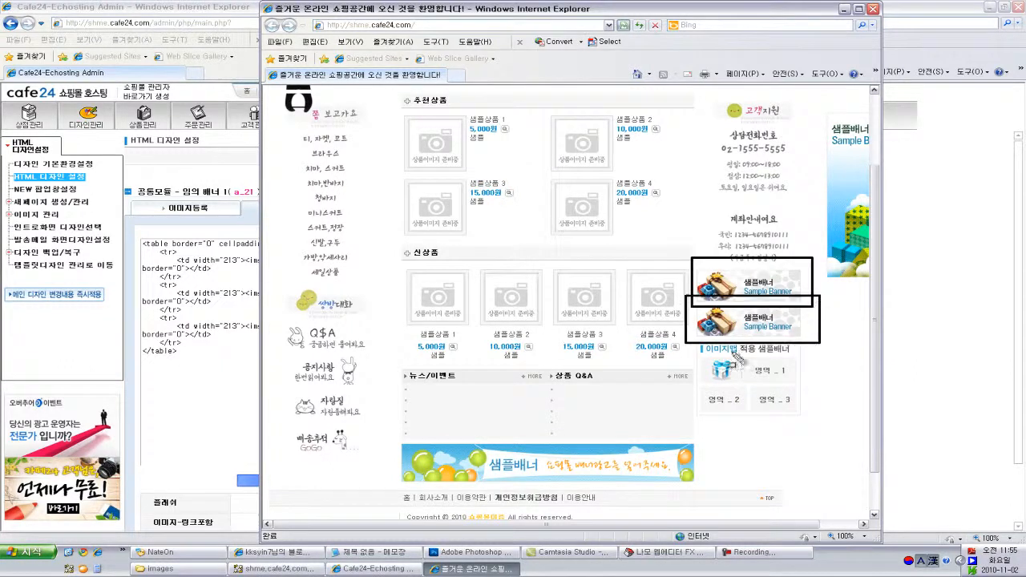
{"action": "left_click_drag", "start_coordinate": [686, 332], "coordinate": [814, 417]}
{"action": "key", "text": "Escape"}
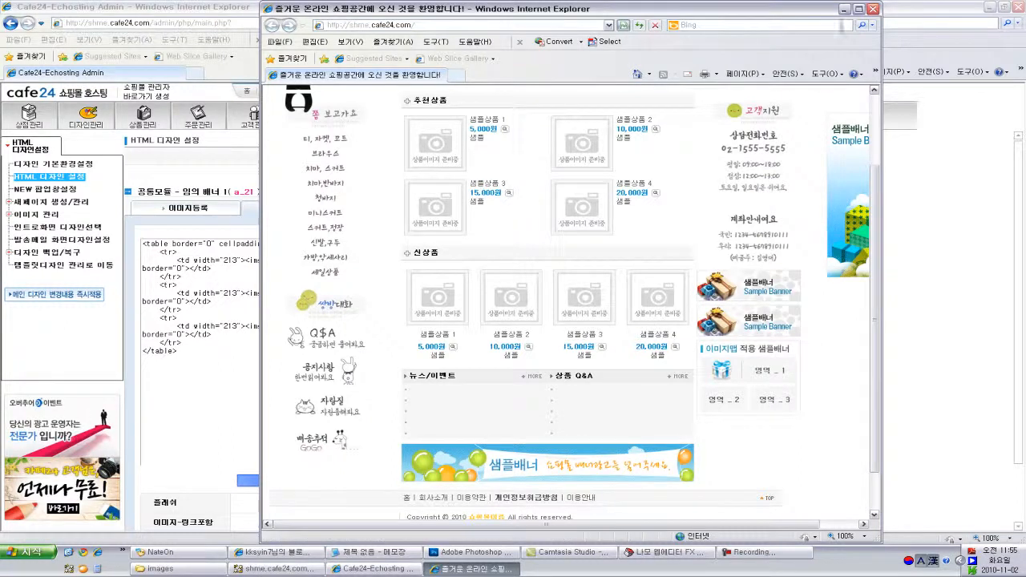
{"action": "left_click_drag", "start_coordinate": [692, 264], "coordinate": [818, 425]}
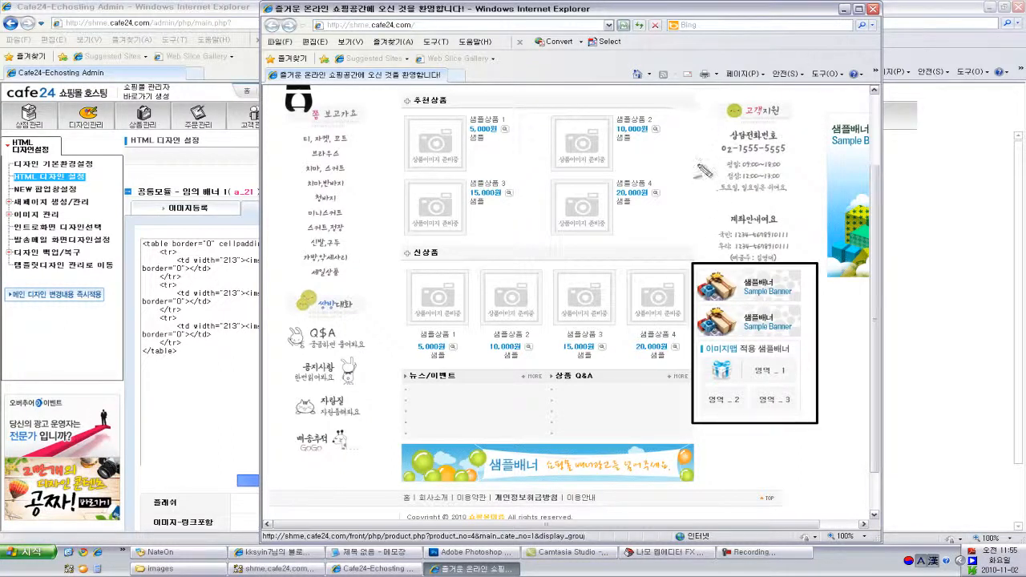
{"action": "left_click_drag", "start_coordinate": [699, 164], "coordinate": [432, 463]}
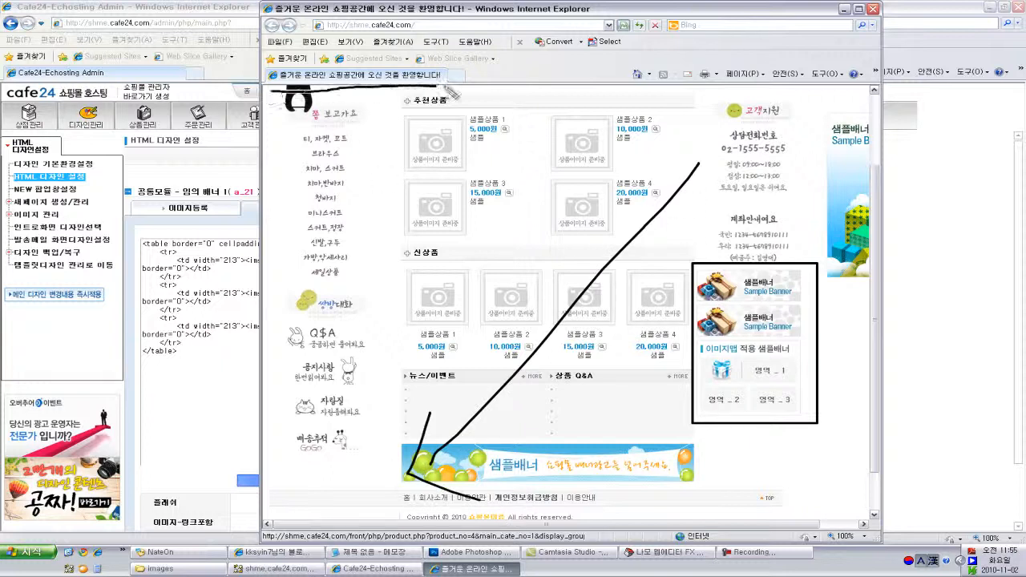
{"action": "left_click_drag", "start_coordinate": [670, 86], "coordinate": [816, 85]}
{"action": "key", "text": "Escape"}
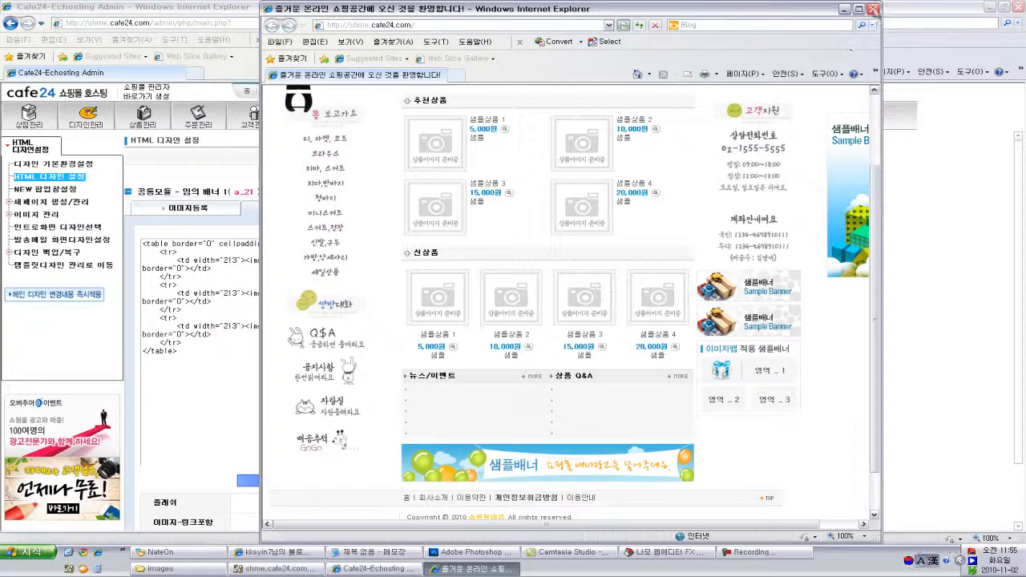
{"action": "scroll", "coordinate": [875, 212], "scroll_direction": "up", "scroll_amount": 3}
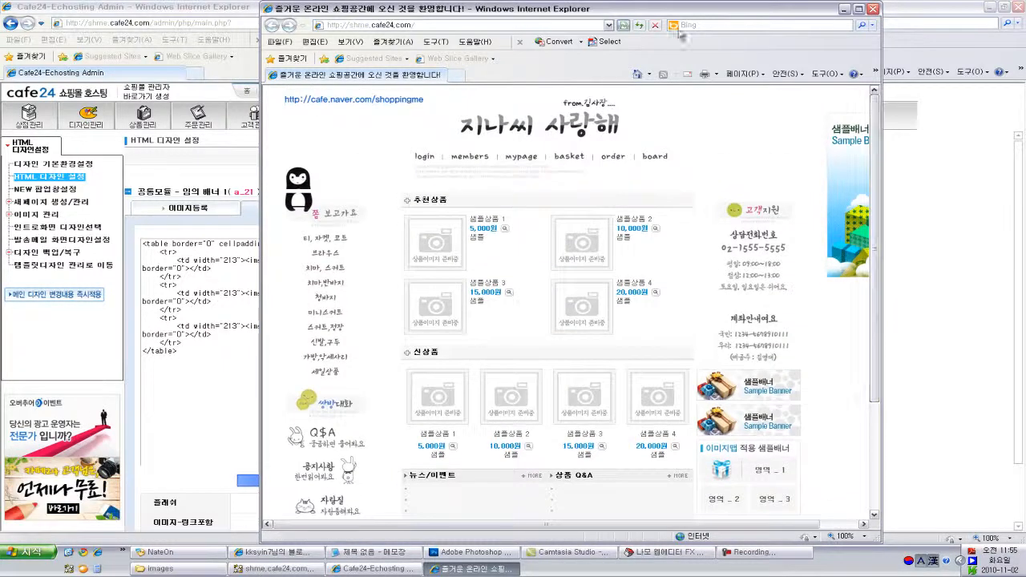